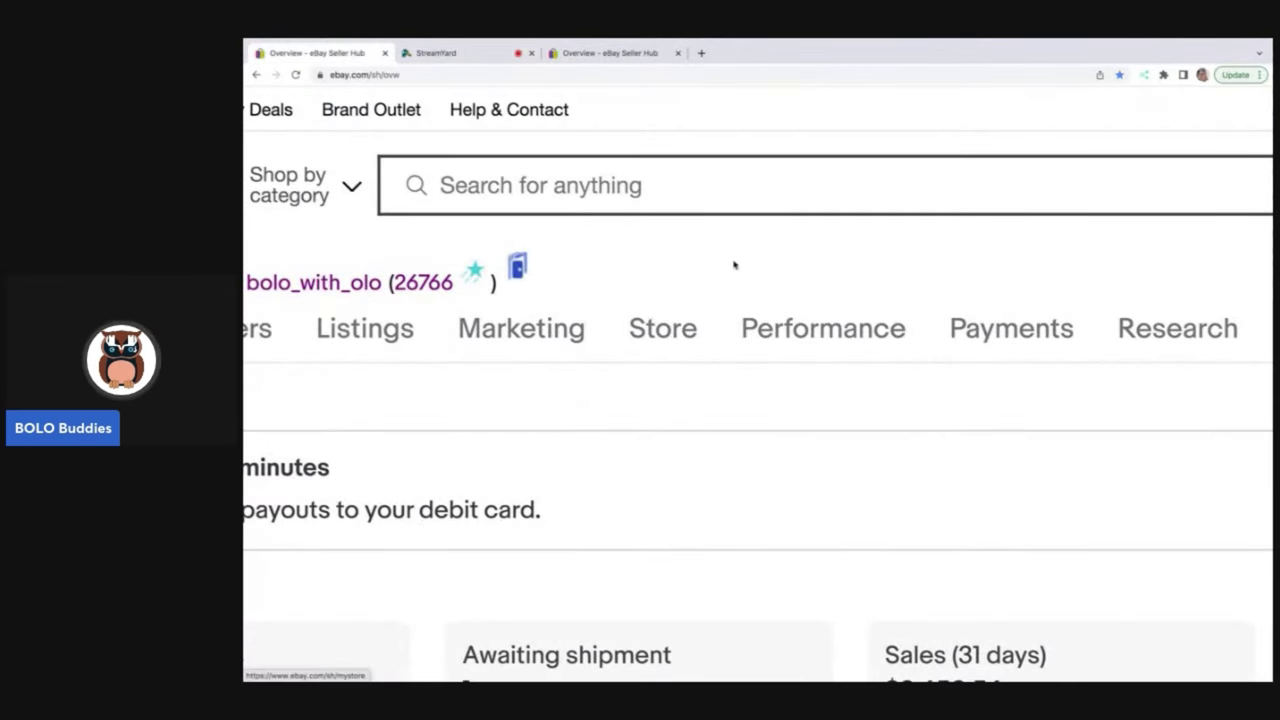
From Marketing > Promotions, create a new Coupon promotion to open the Create a coupon form.
mouse_move(547, 335)
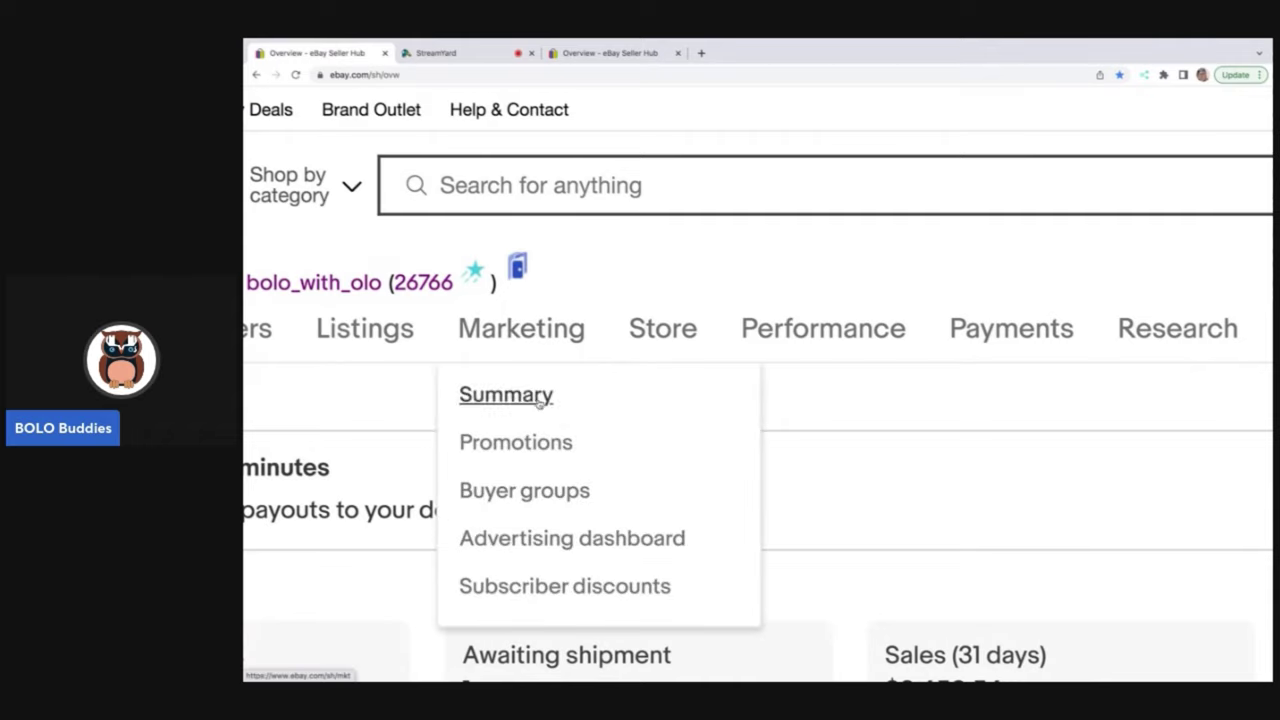
click(531, 444)
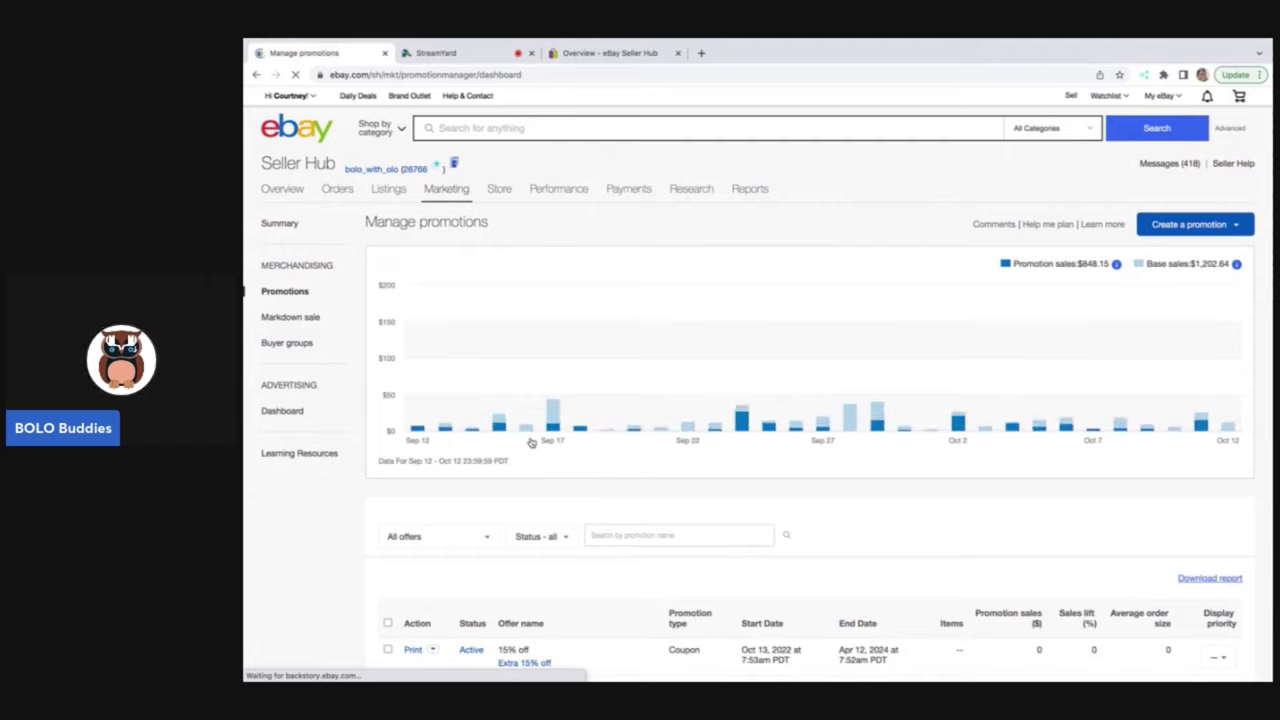
scroll(531, 443, down, 3)
scroll(531, 443, up, 1)
click(1236, 140)
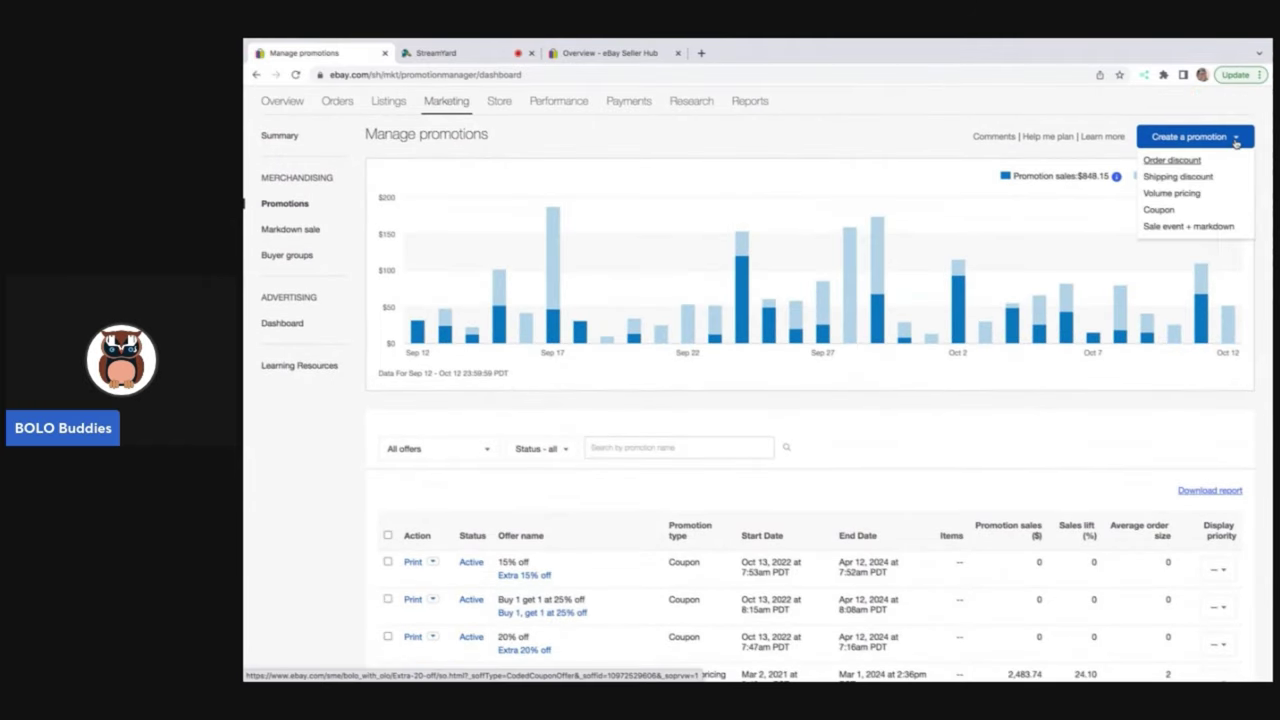
click(1159, 209)
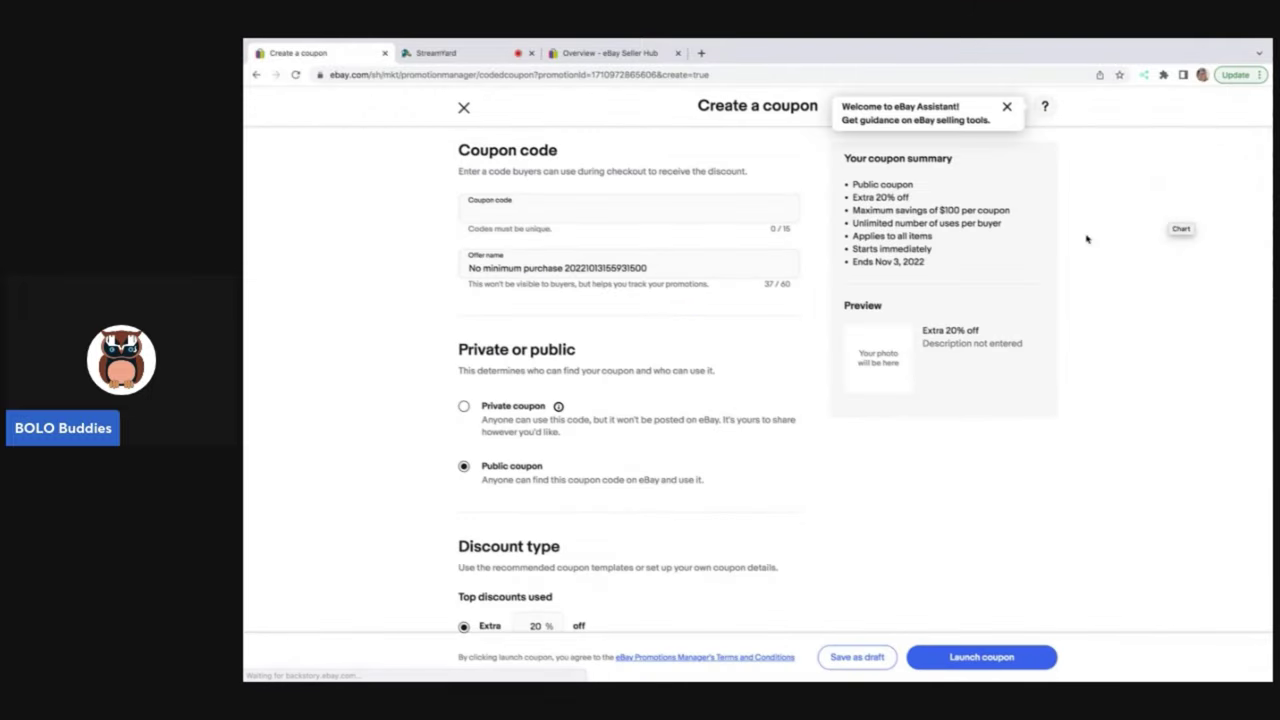
Enter BOLOBUDDIESROCK as the coupon code.
click(619, 213)
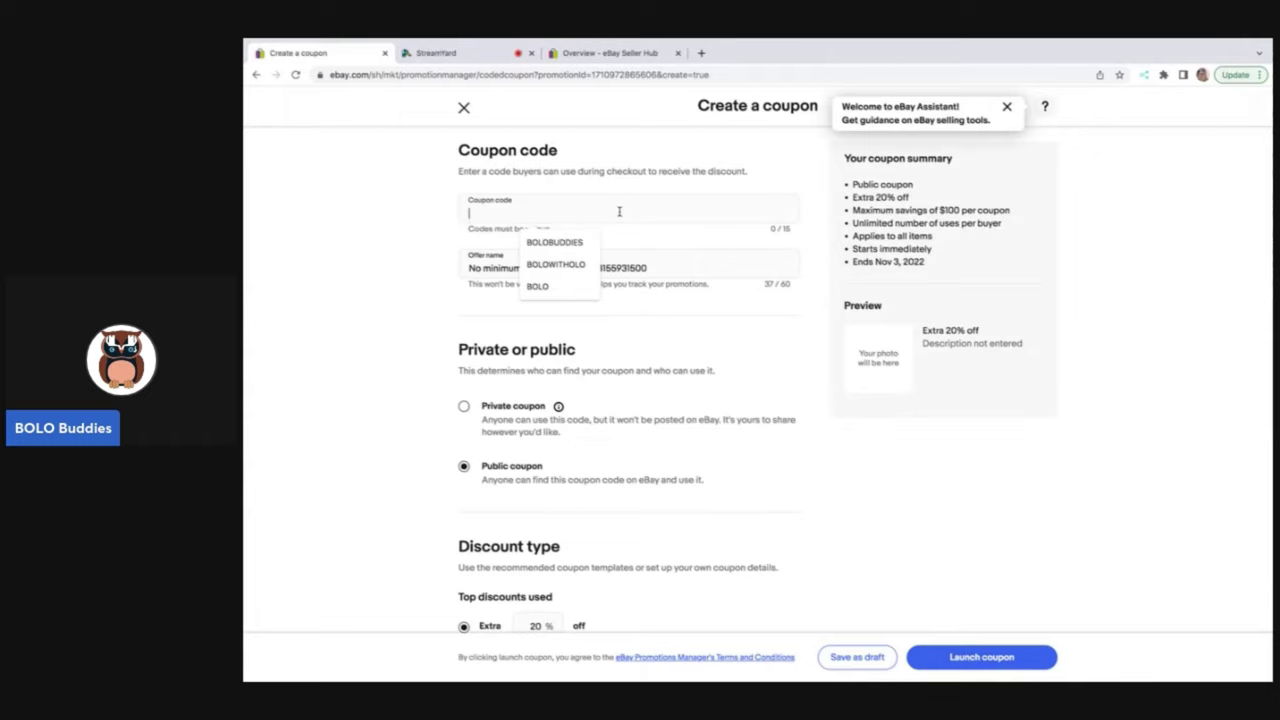
text(BOLOBUDDIES)
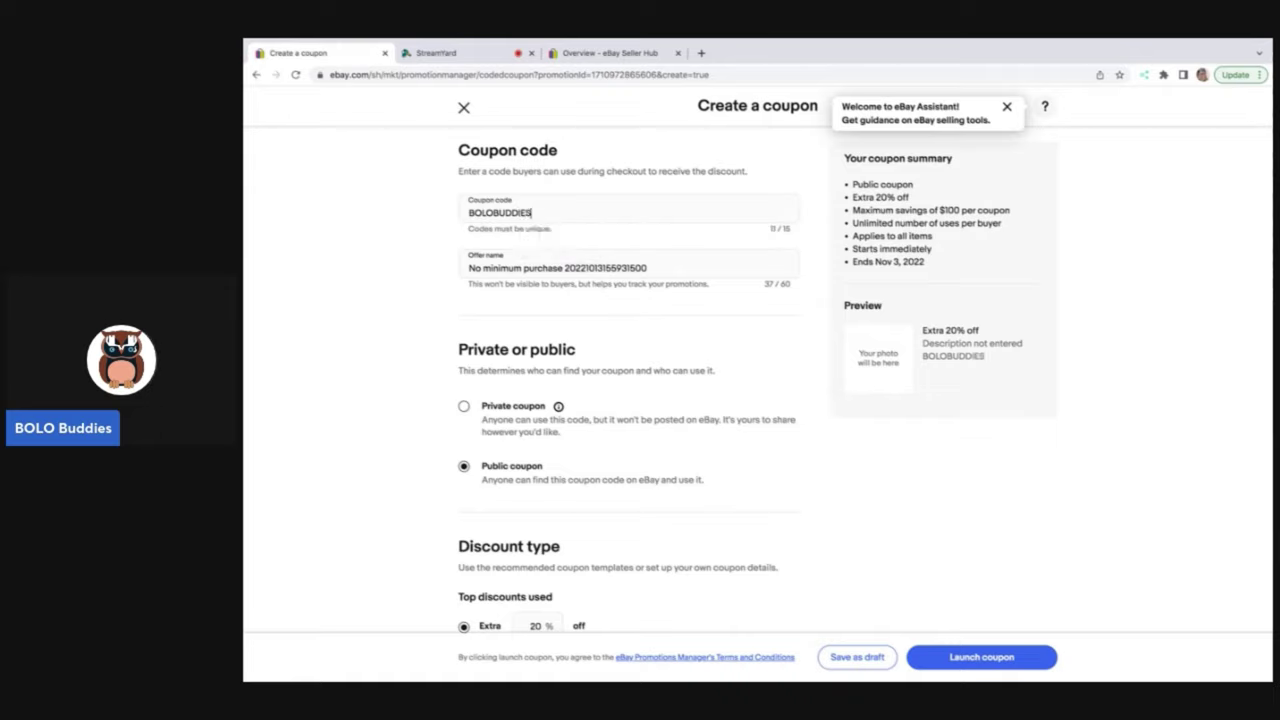
text(ROCK)
drag(639, 264, 549, 242)
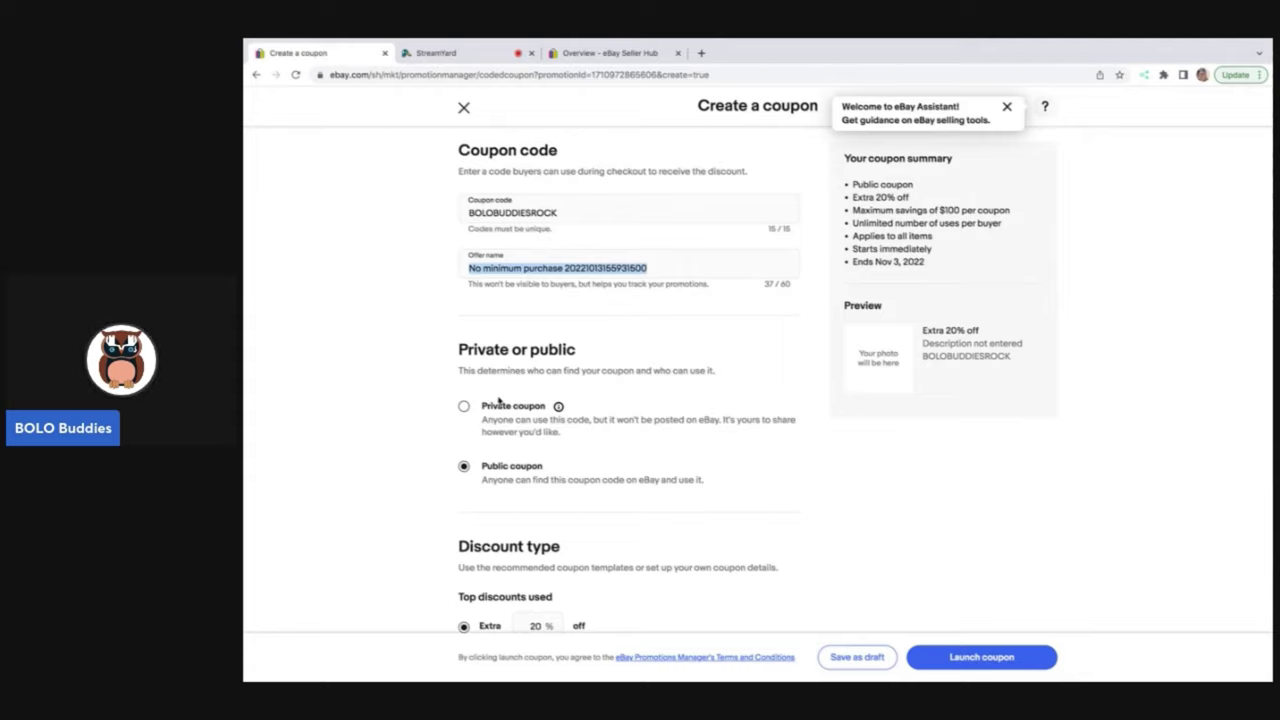
Set the discount type to Buy 1, get 1 at 20% off.
scroll(970, 267, down, 2)
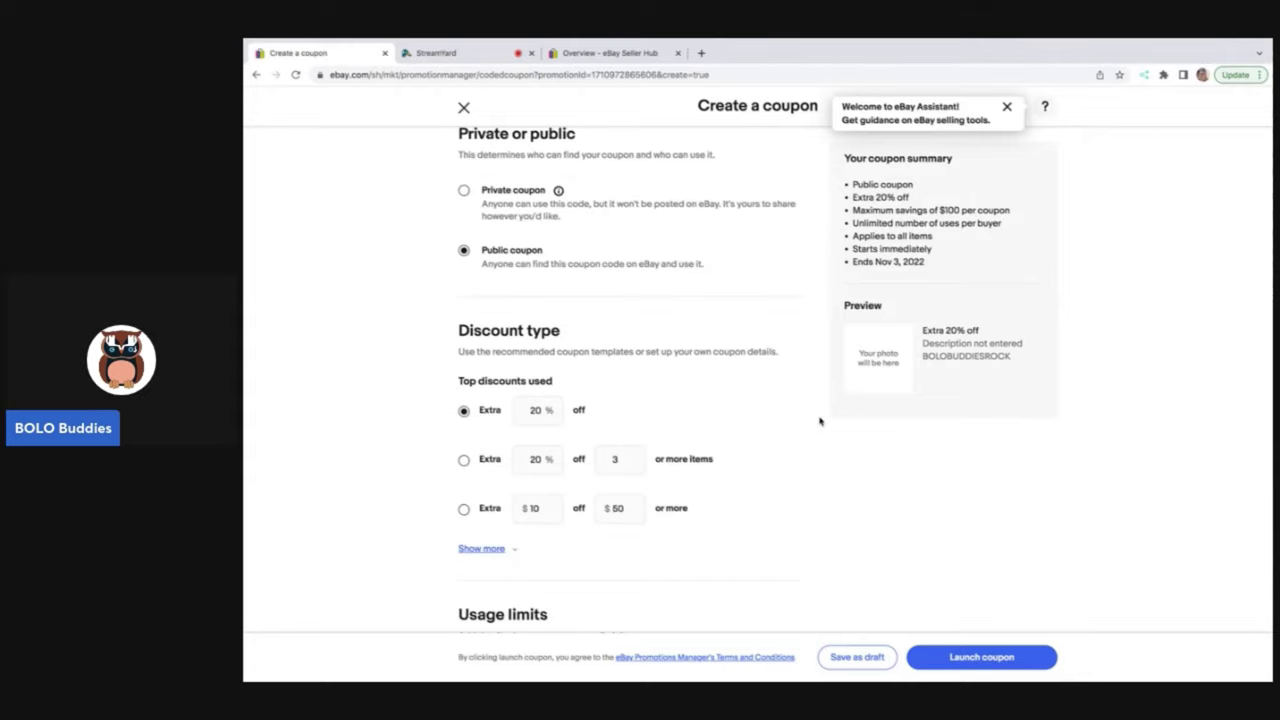
scroll(819, 421, down, 3)
scroll(819, 421, down, 2)
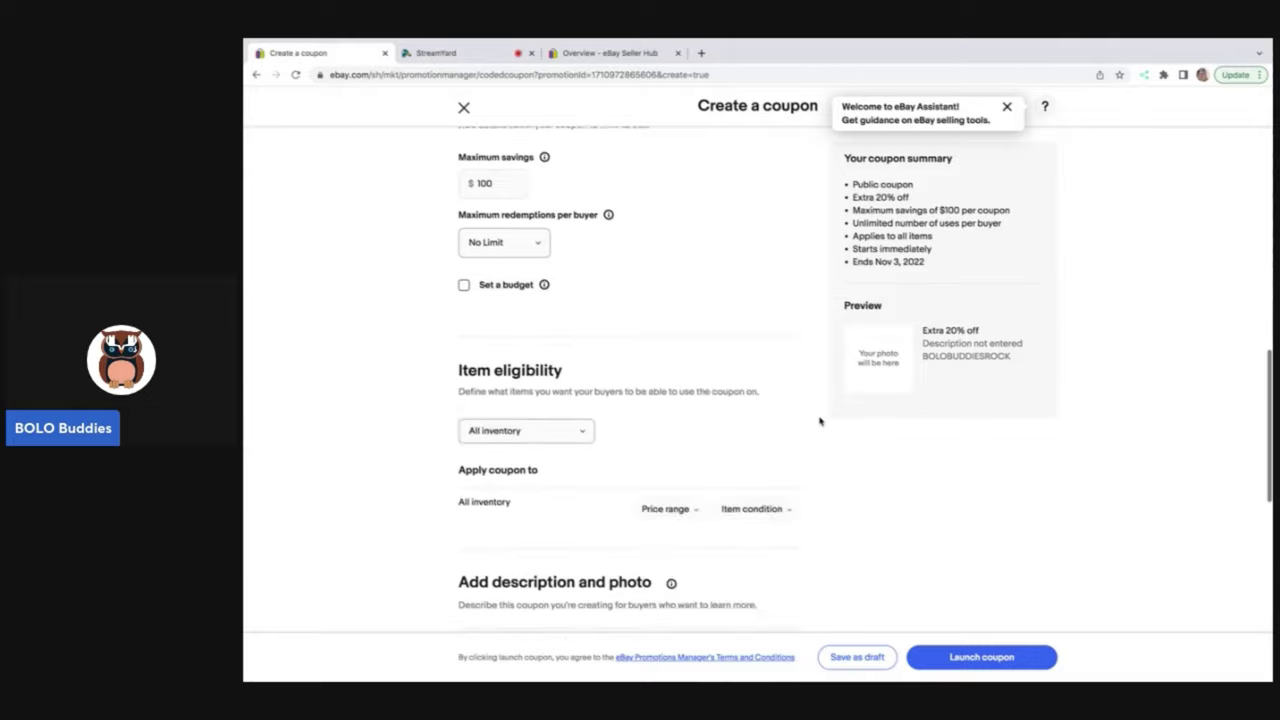
scroll(819, 421, down, 2)
scroll(819, 421, up, 6)
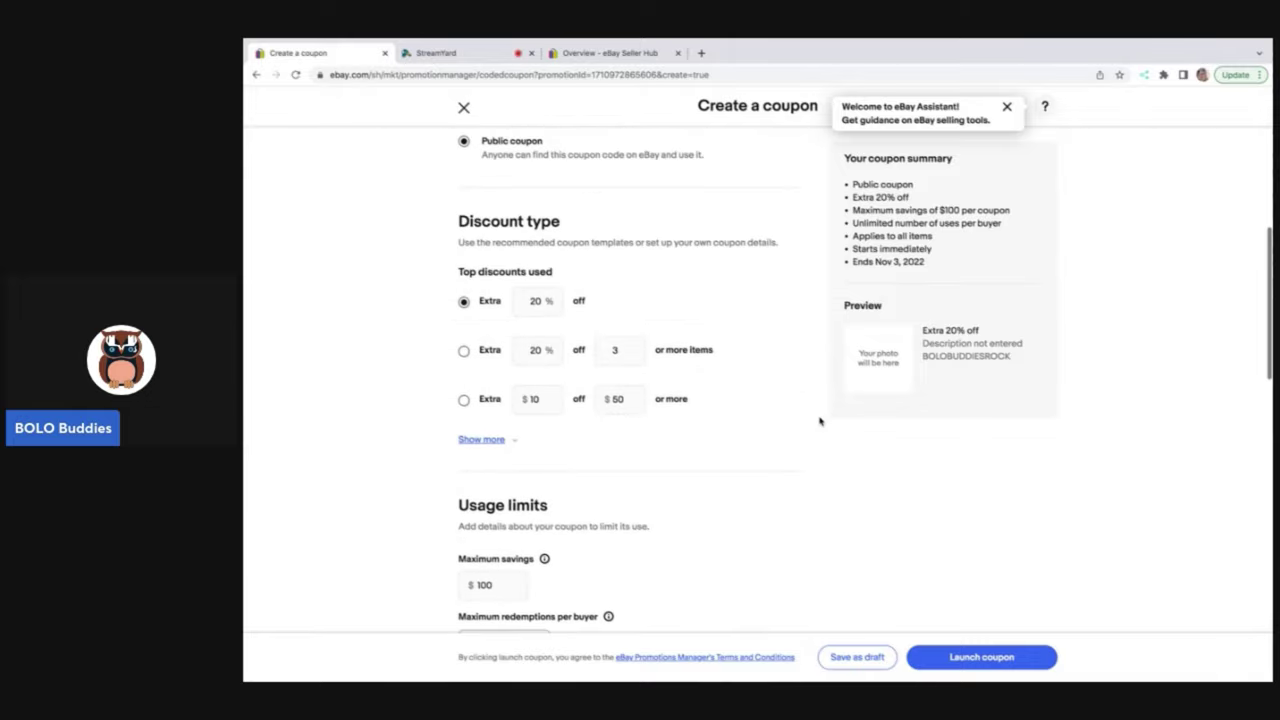
click(484, 443)
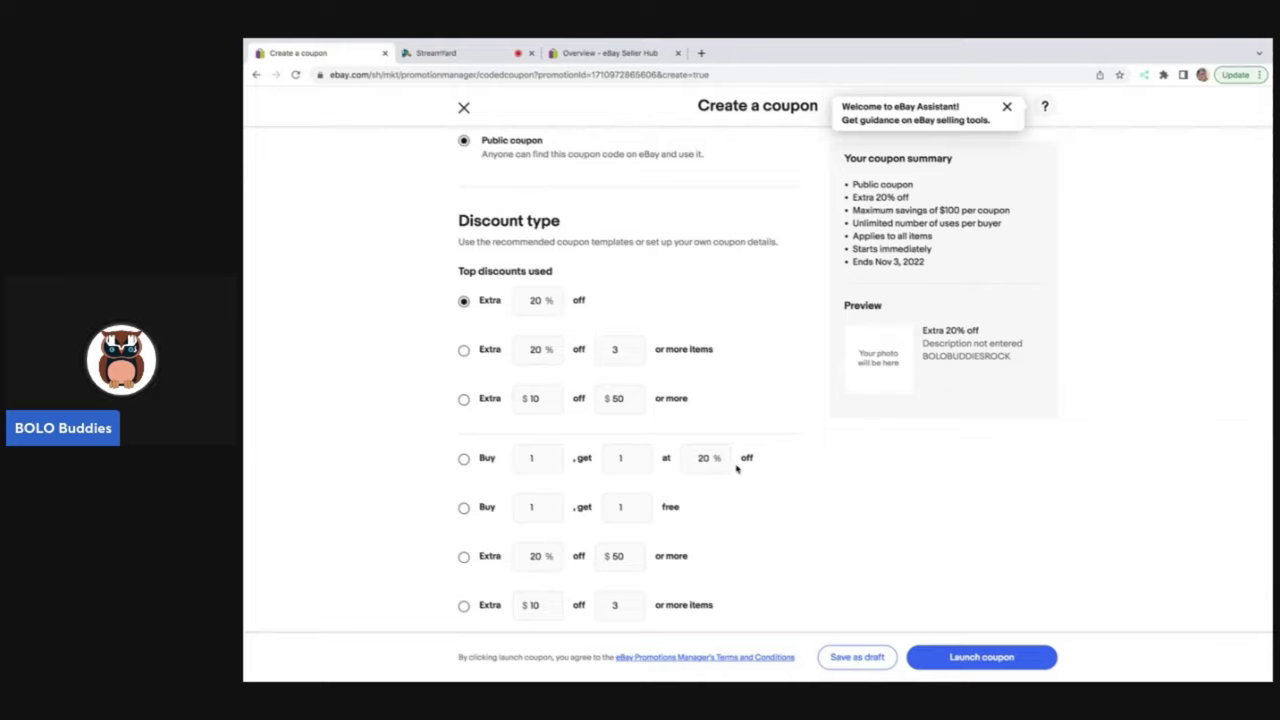
click(464, 460)
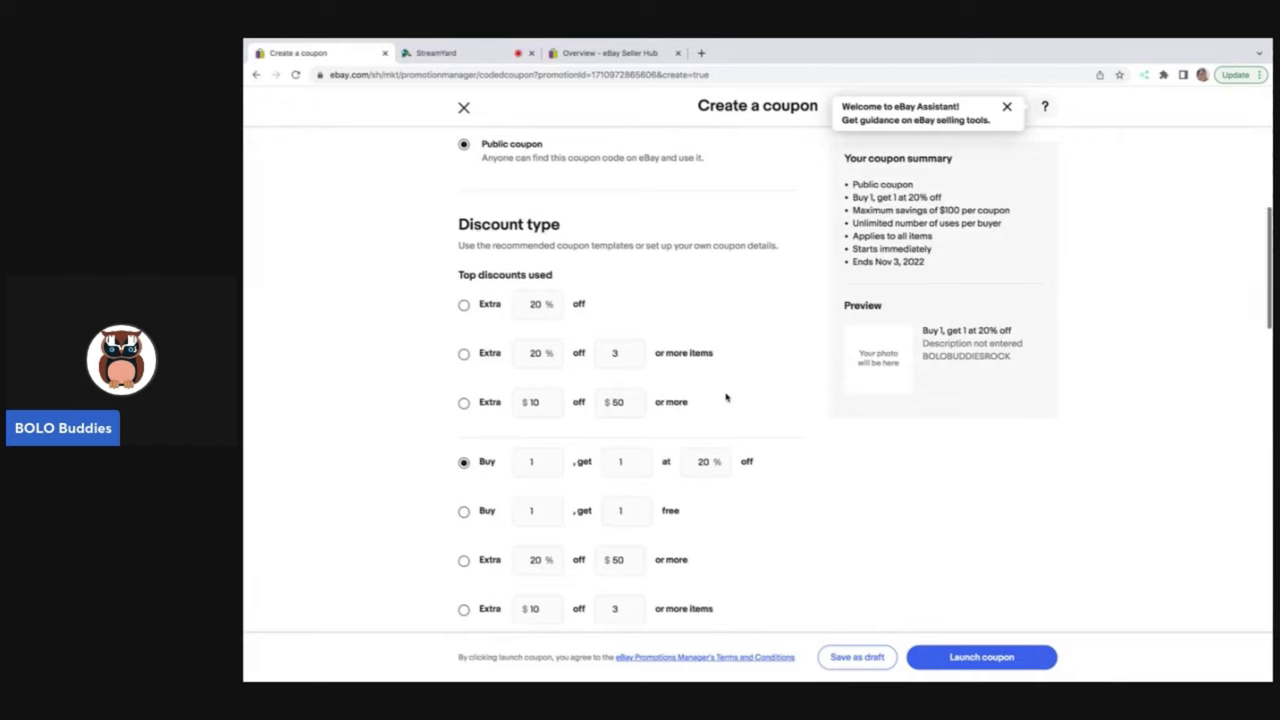
scroll(726, 398, up, 5)
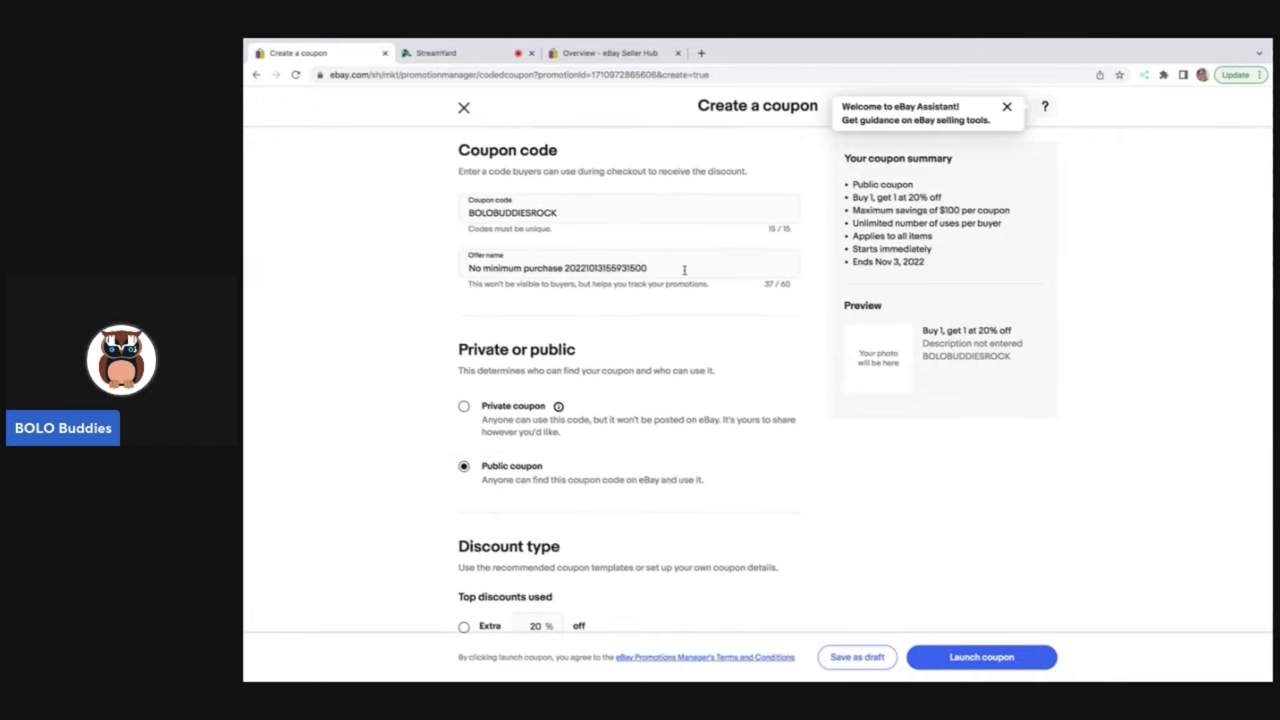
Replace the offer name with 'Buy 1, get 1 at 20% off' copied from the preview.
triple_click(684, 267)
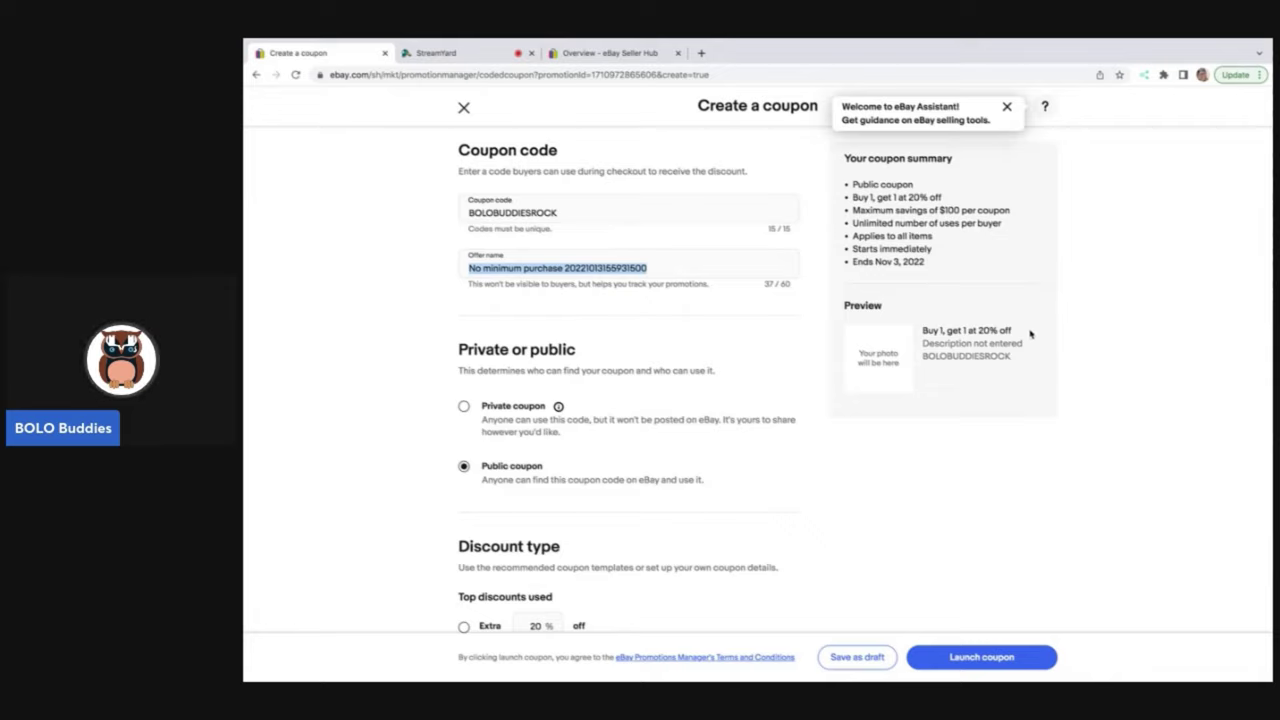
drag(1030, 334, 921, 331)
right_click(928, 330)
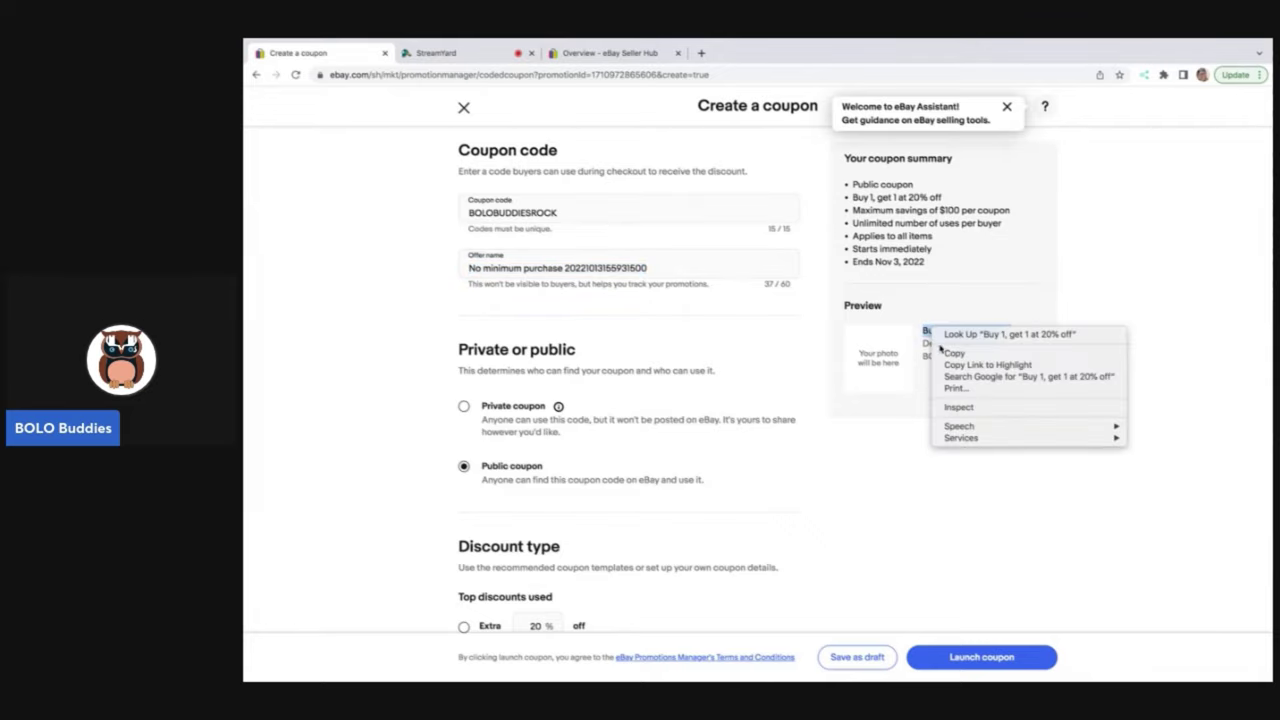
click(960, 353)
triple_click(597, 252)
key(BackSpace)
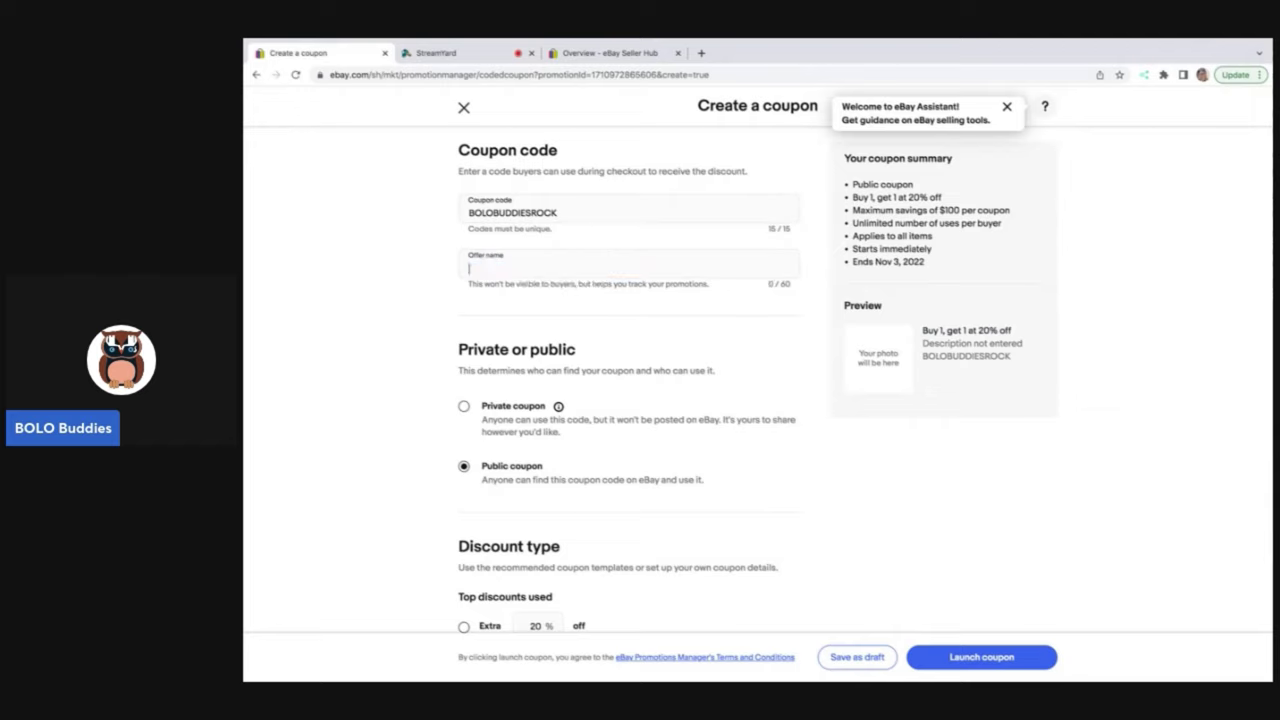
right_click(579, 264)
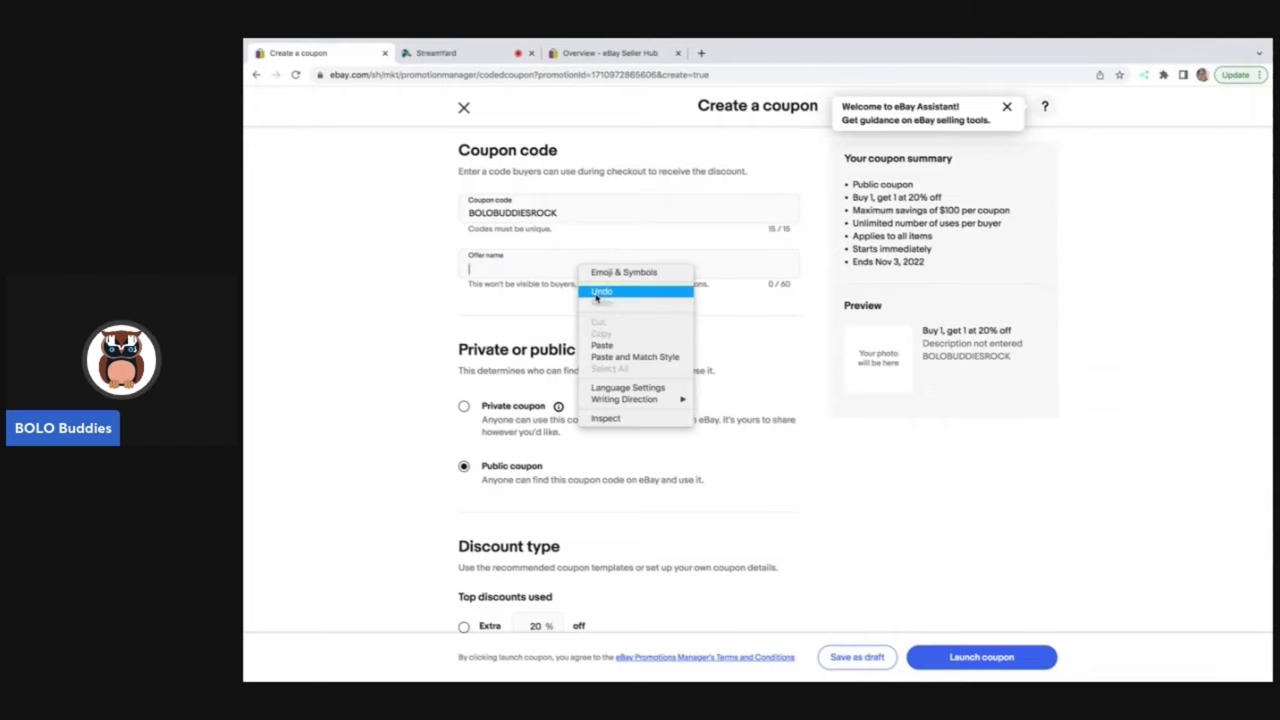
click(603, 346)
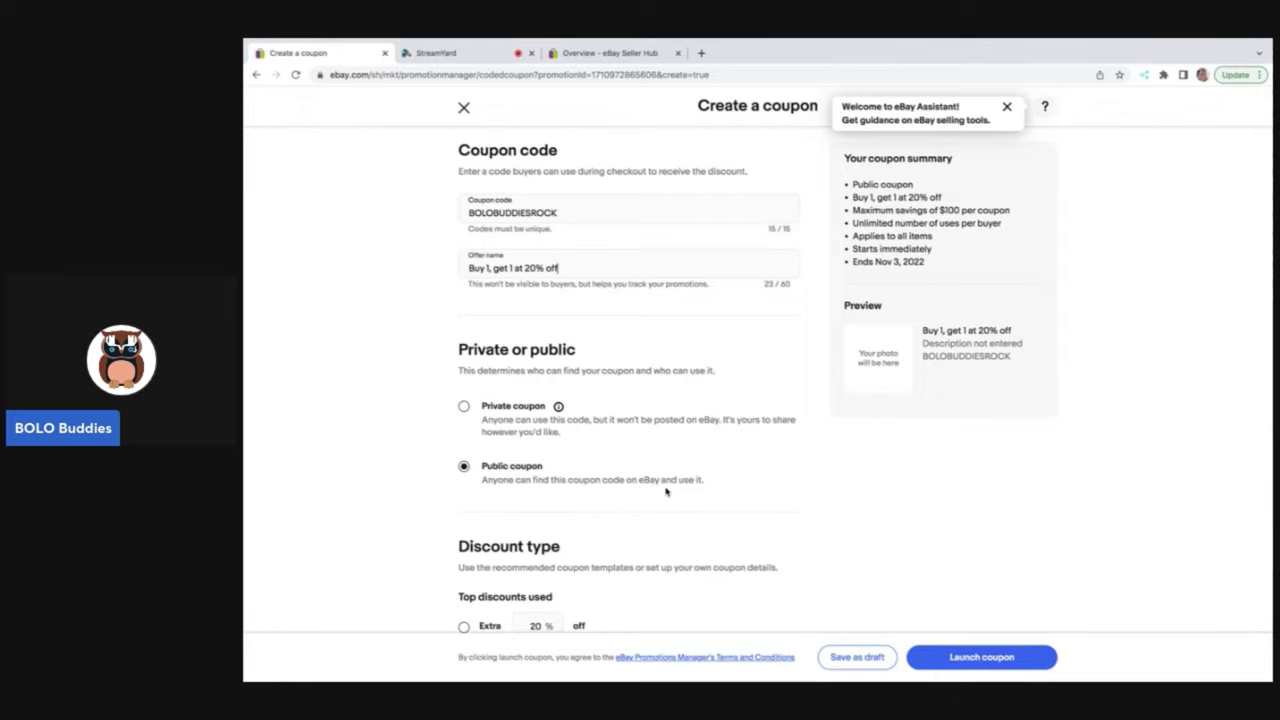
Select the Extra 20% off discount type for the coupon.
scroll(666, 490, down, 1)
scroll(666, 490, down, 1)
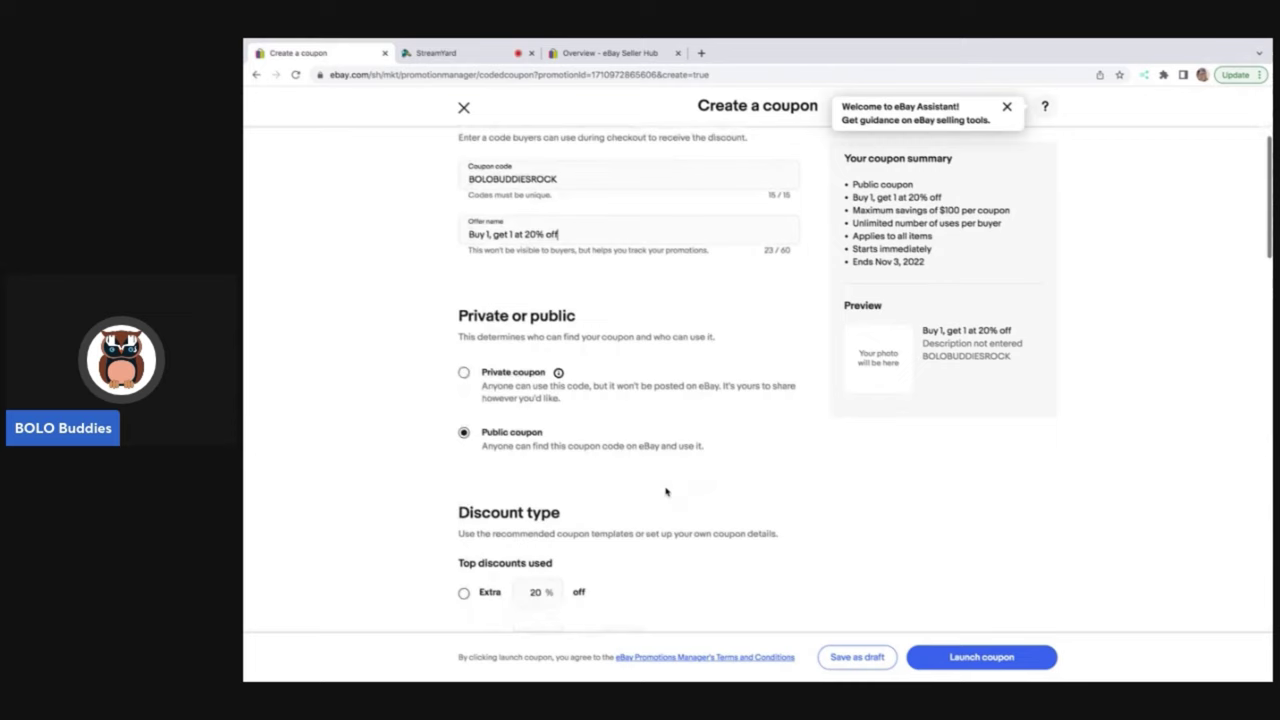
scroll(666, 491, down, 4)
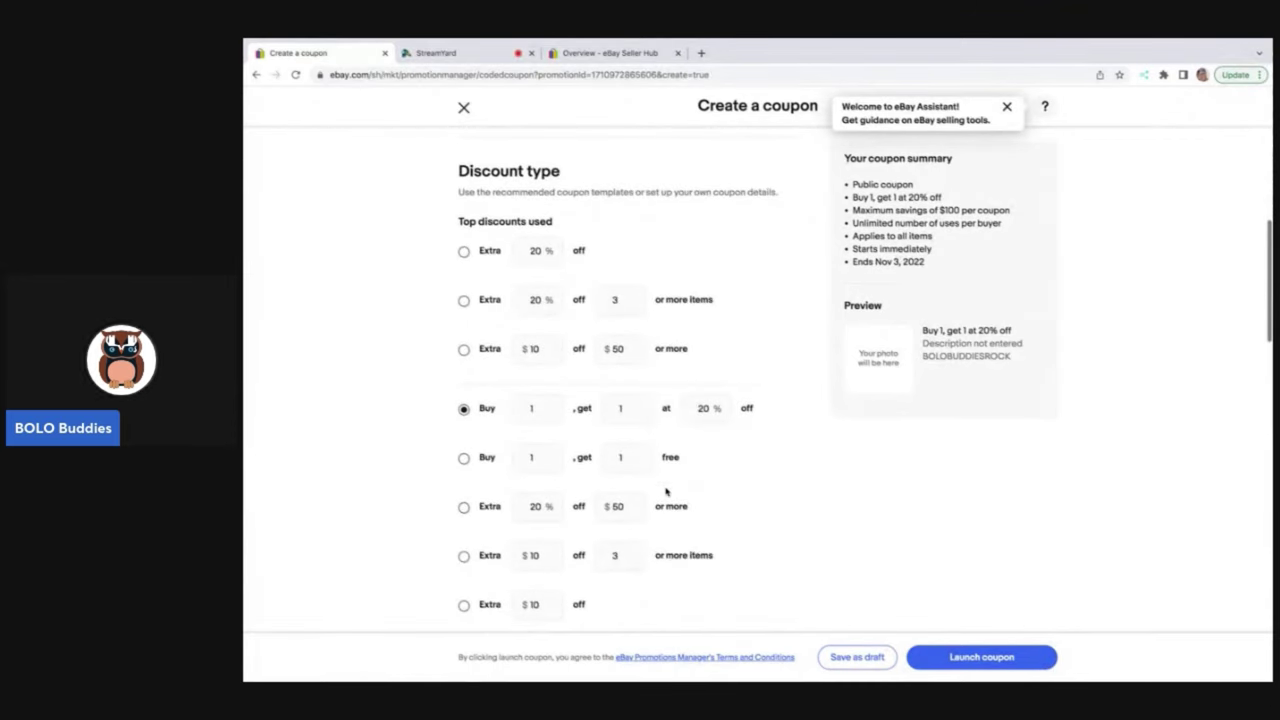
click(464, 252)
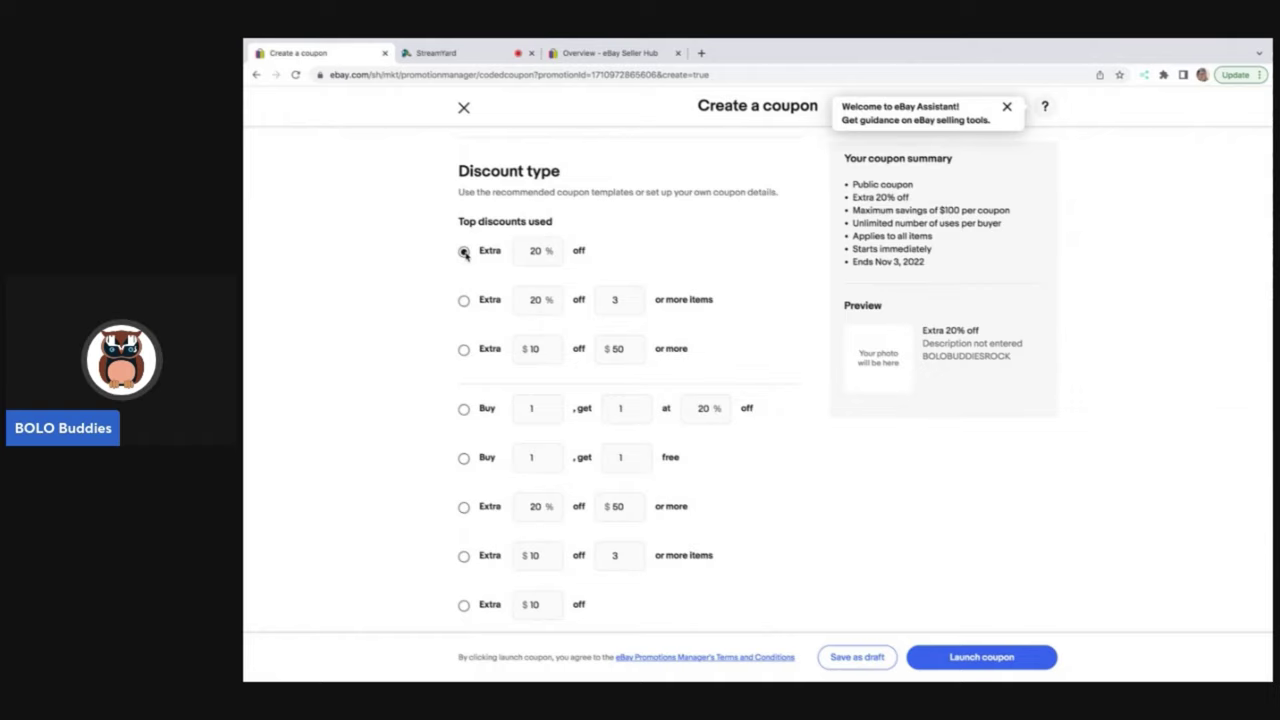
scroll(562, 222, up, 4)
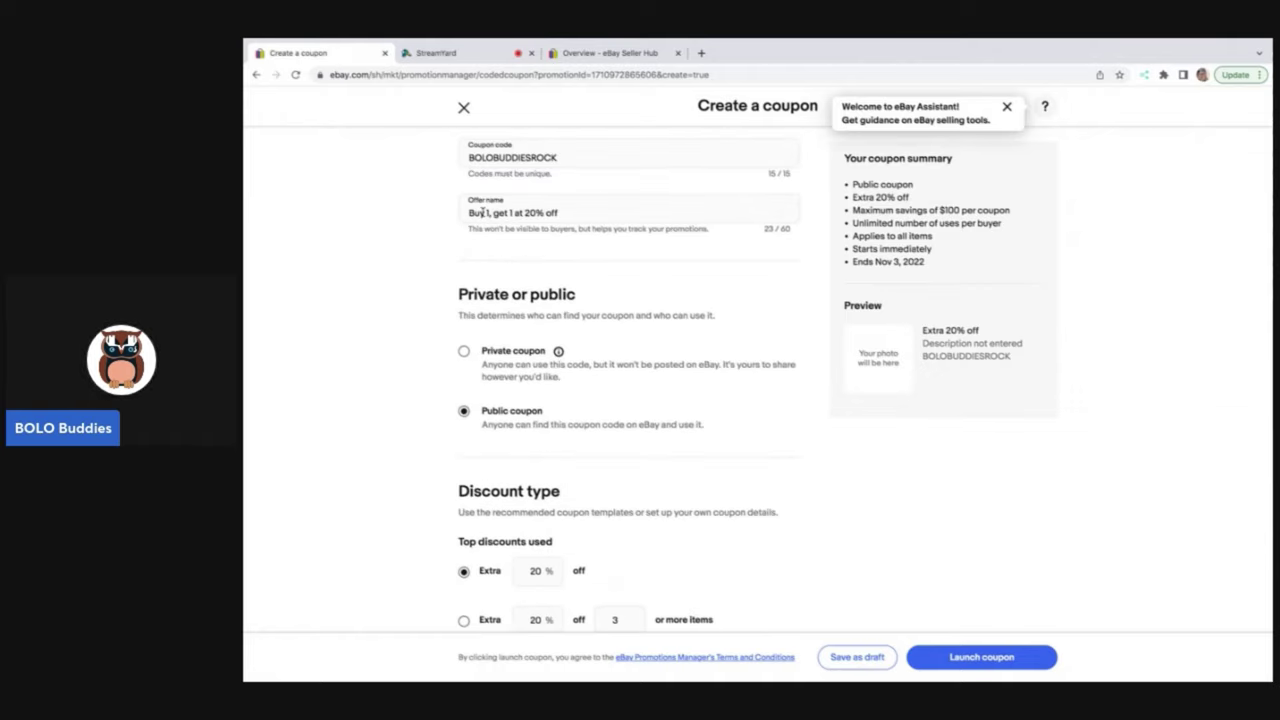
scroll(565, 348, down, 6)
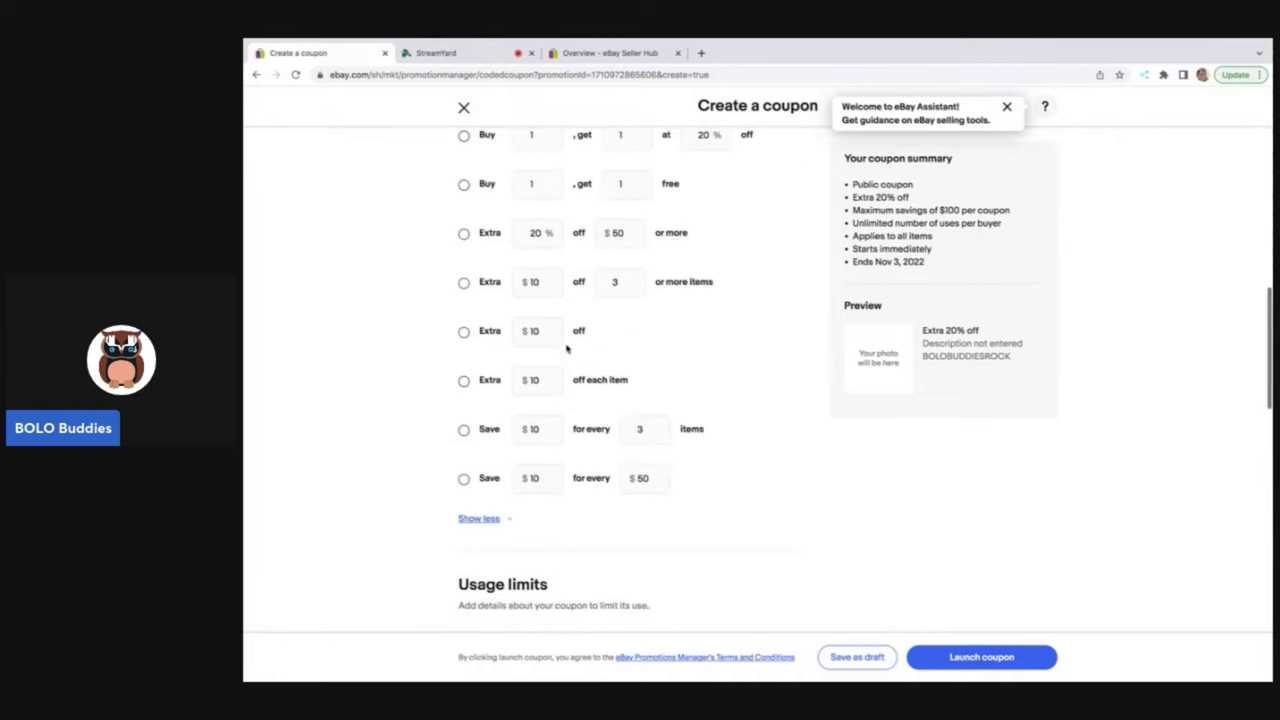
scroll(566, 348, down, 2)
scroll(566, 348, down, 3)
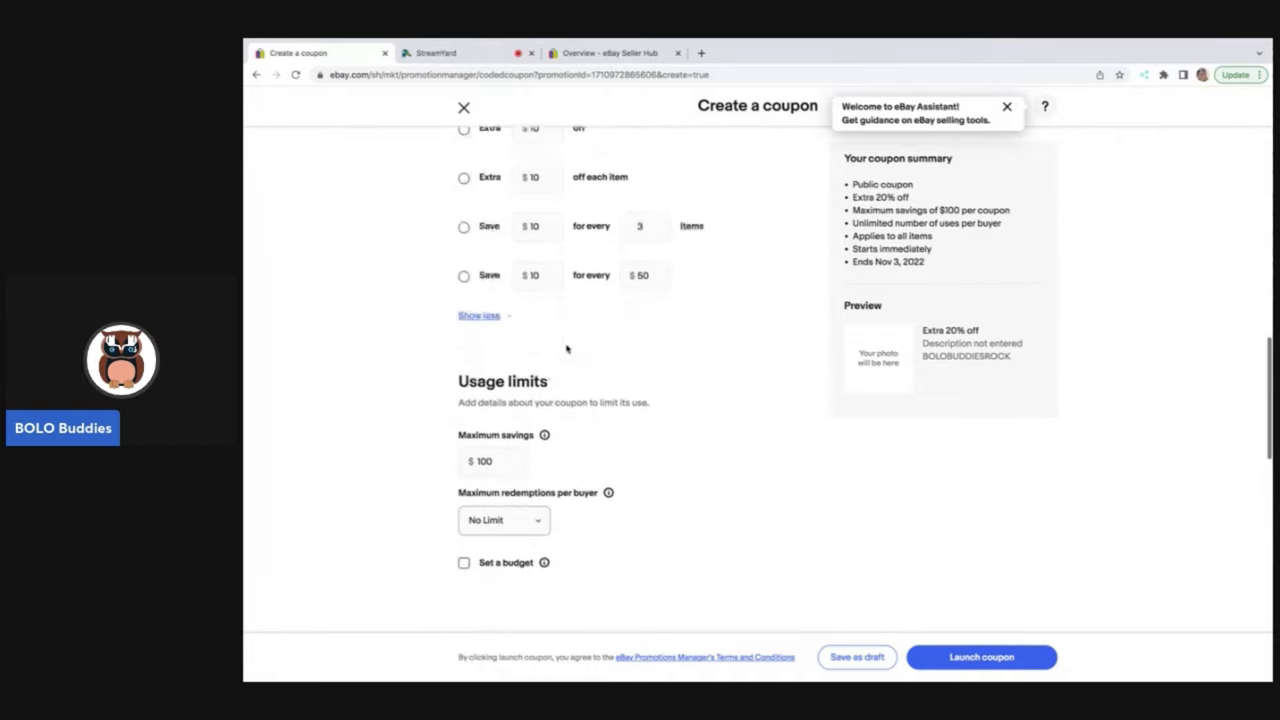
scroll(566, 348, down, 3)
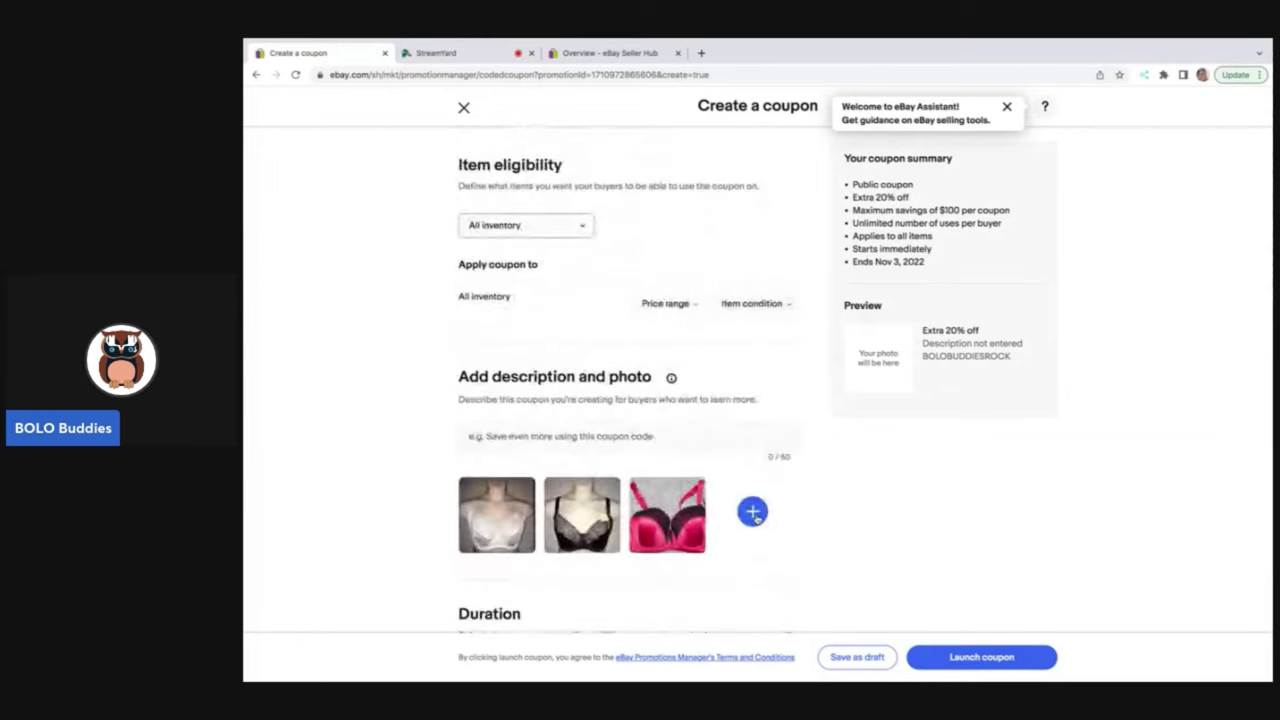
Upload the image IMG_6917 copy.PNG to the coupon.
click(753, 512)
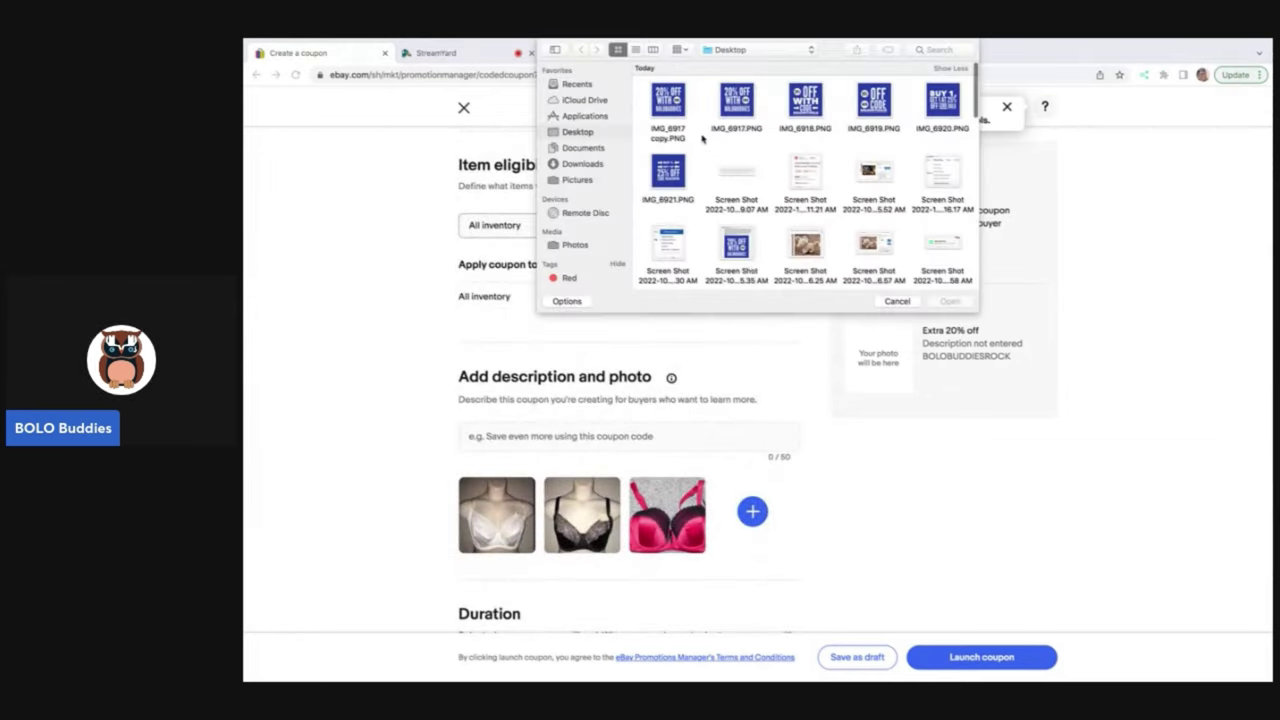
click(669, 105)
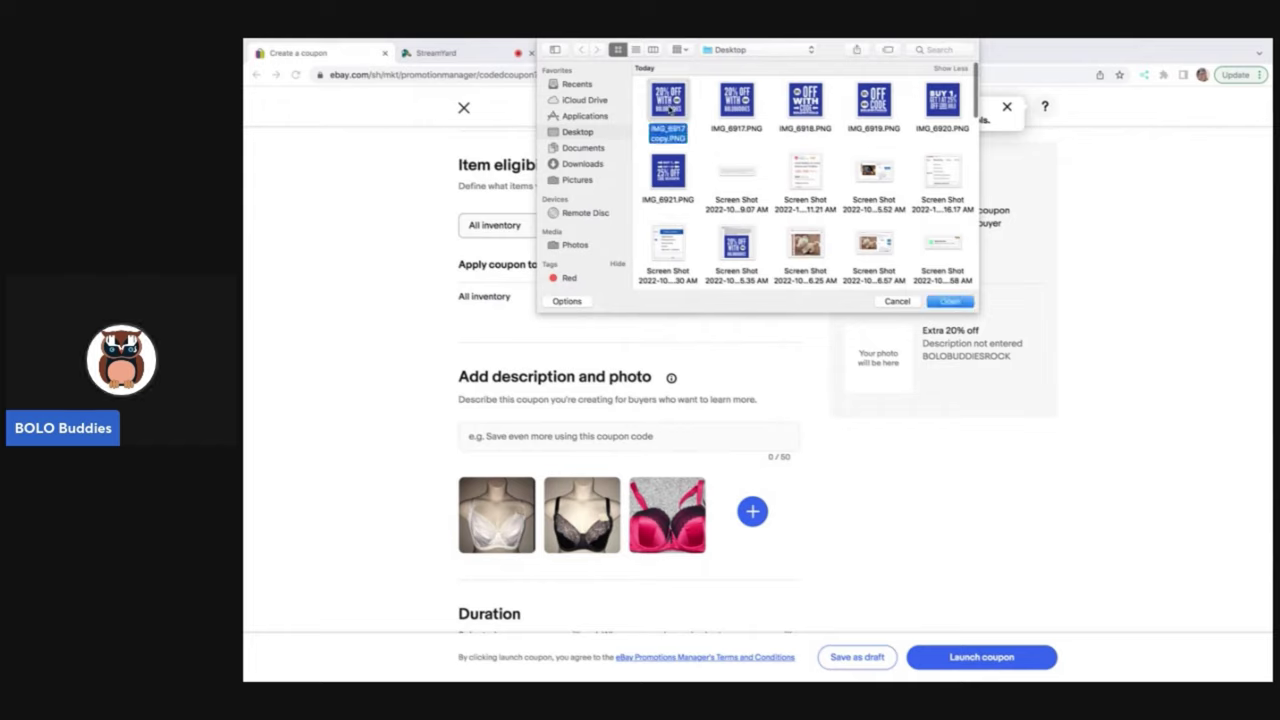
click(948, 301)
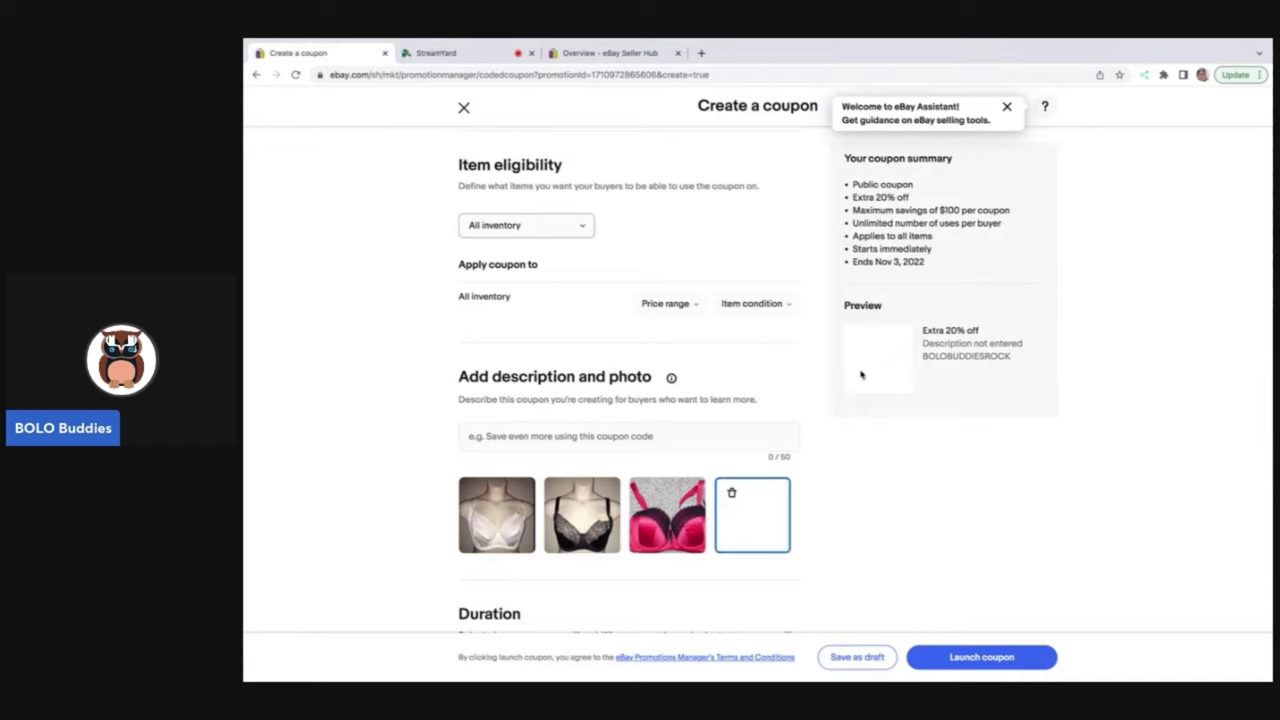
Write the description 'Extra 20% off at check out with code', pasting the first part from the preview.
drag(982, 331, 922, 331)
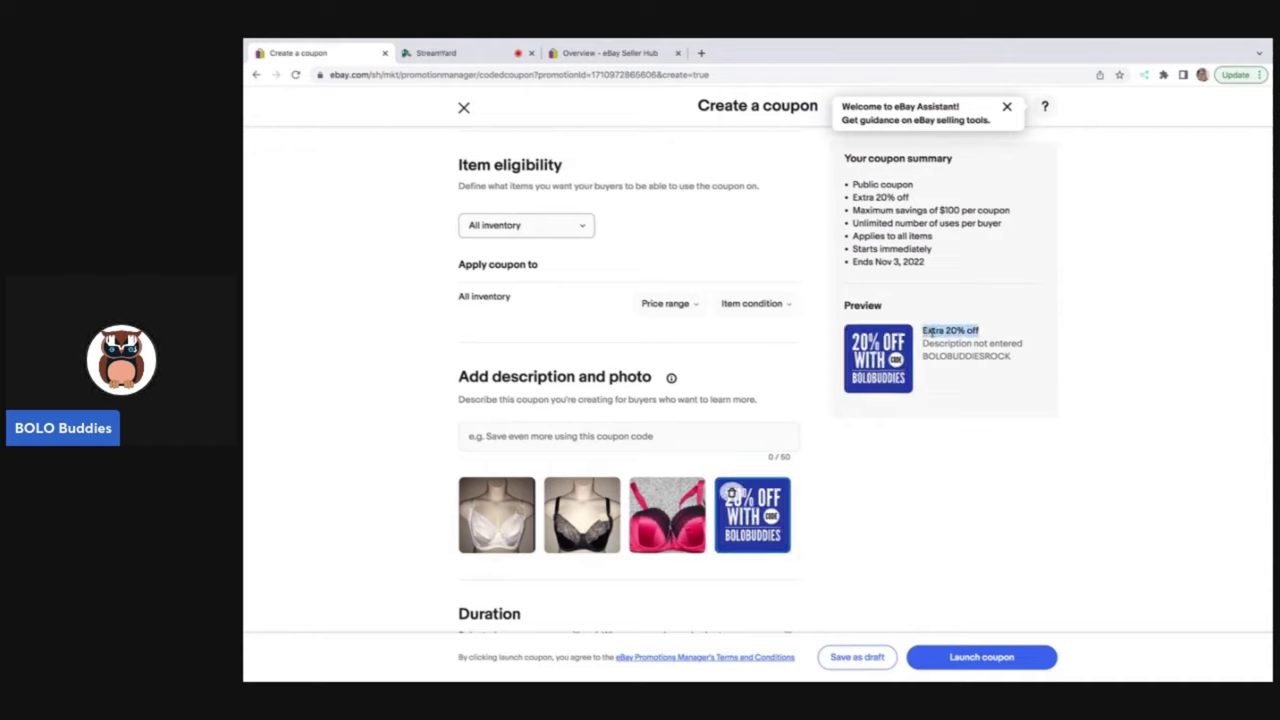
right_click(930, 331)
click(946, 357)
right_click(597, 436)
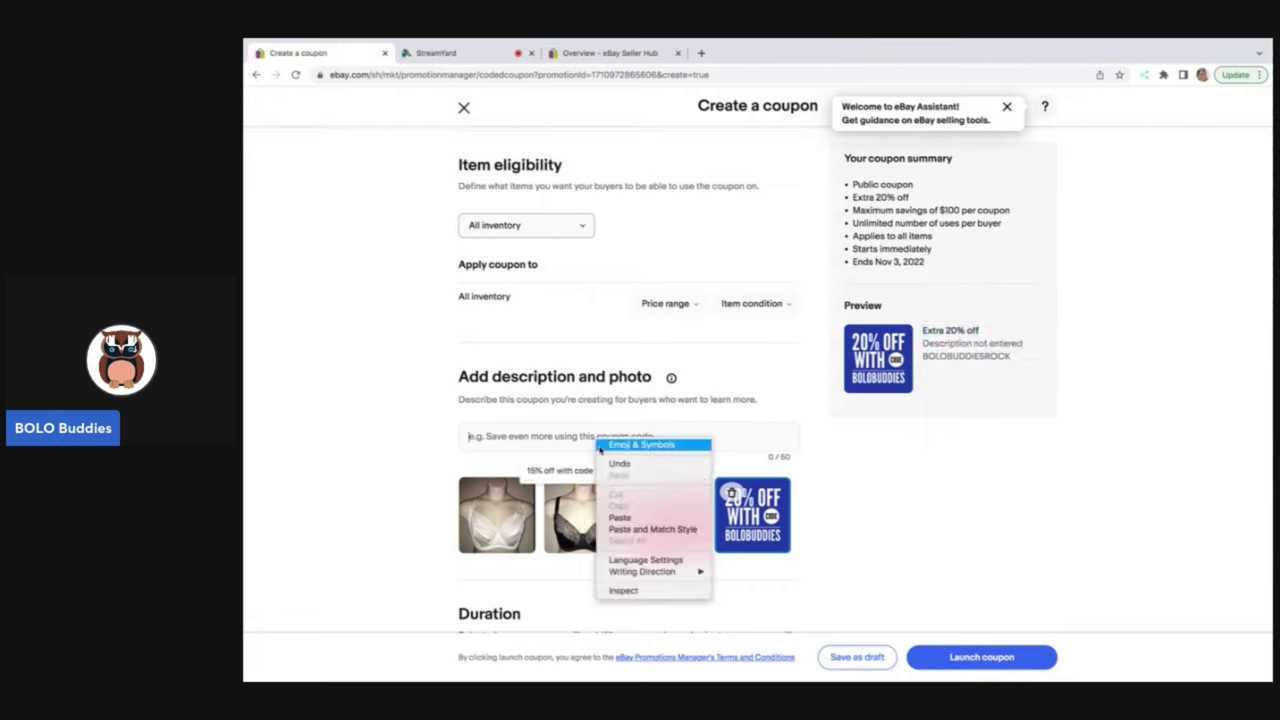
click(620, 517)
text(a)
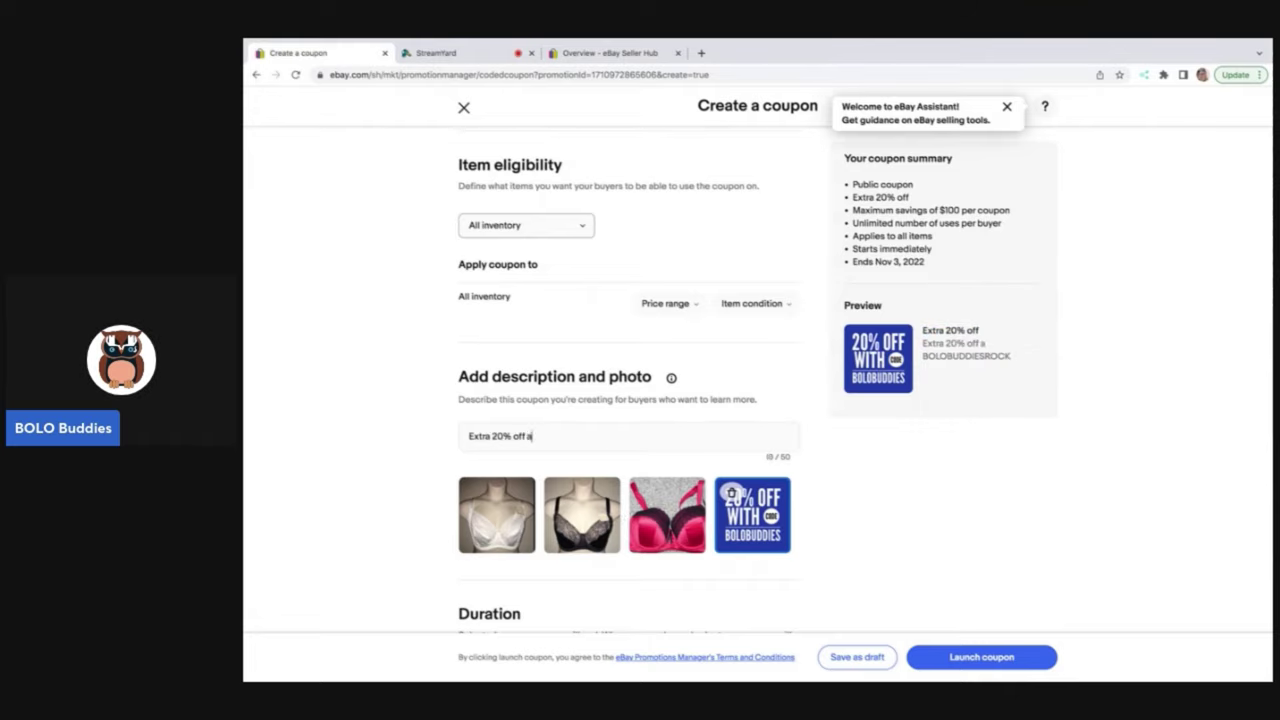
text(t checko)
key(BackSpace)
text(out with code)
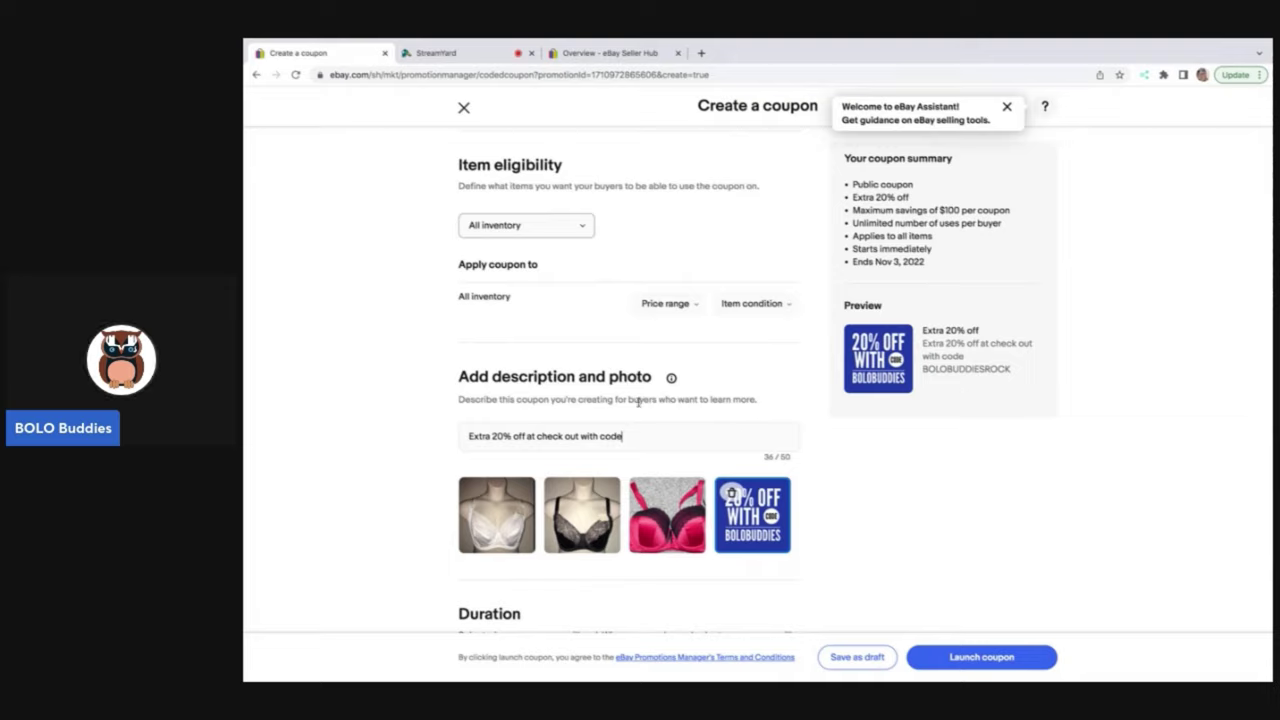
scroll(637, 401, up, 1)
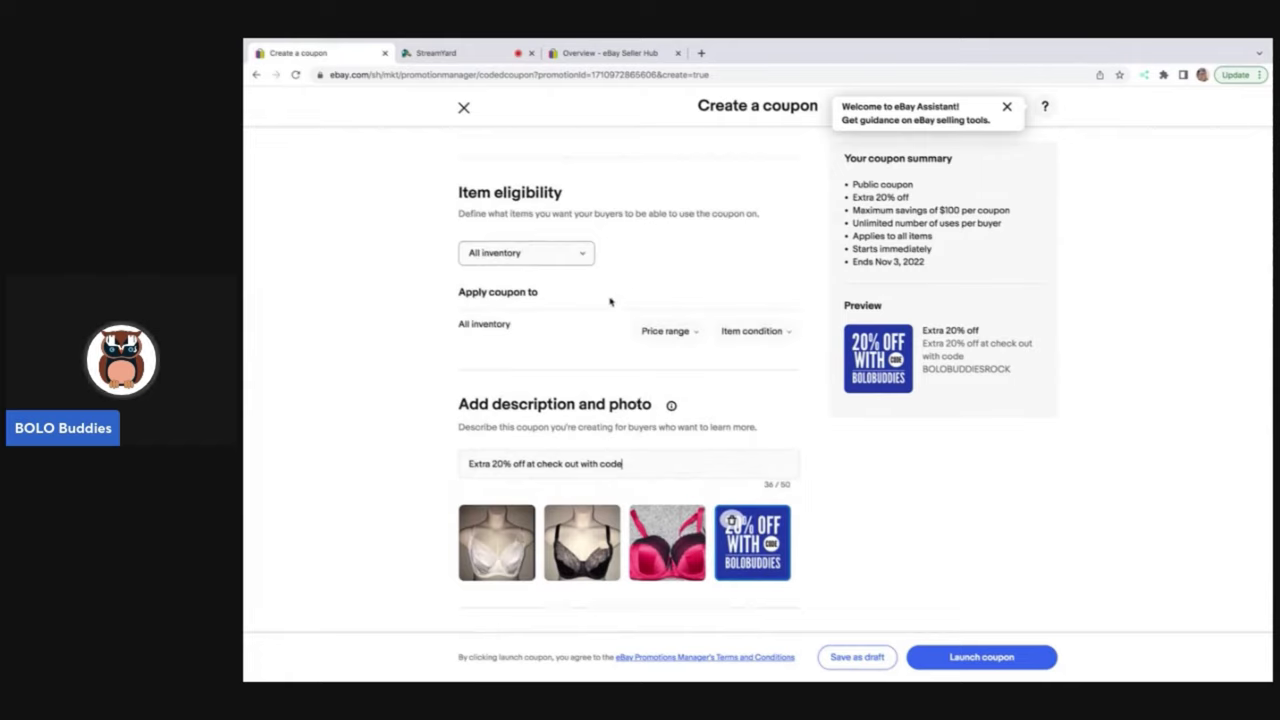
Set item eligibility to Specific store categories.
click(584, 257)
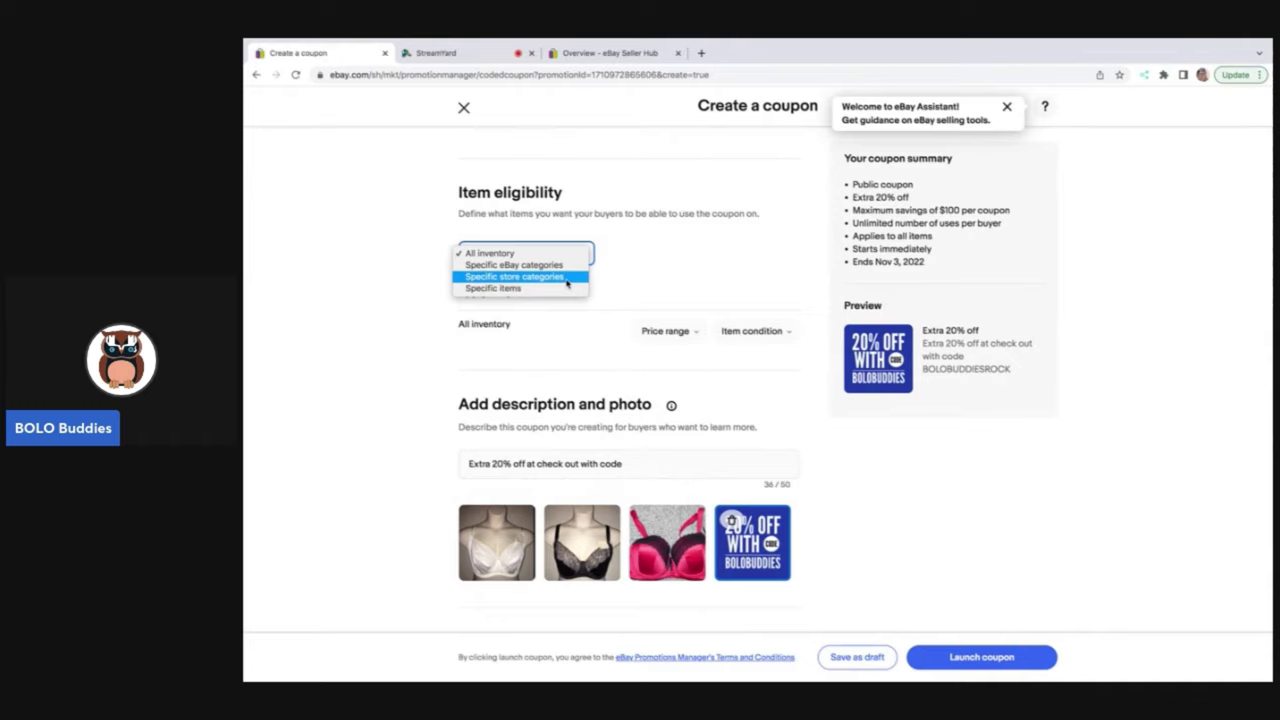
click(566, 284)
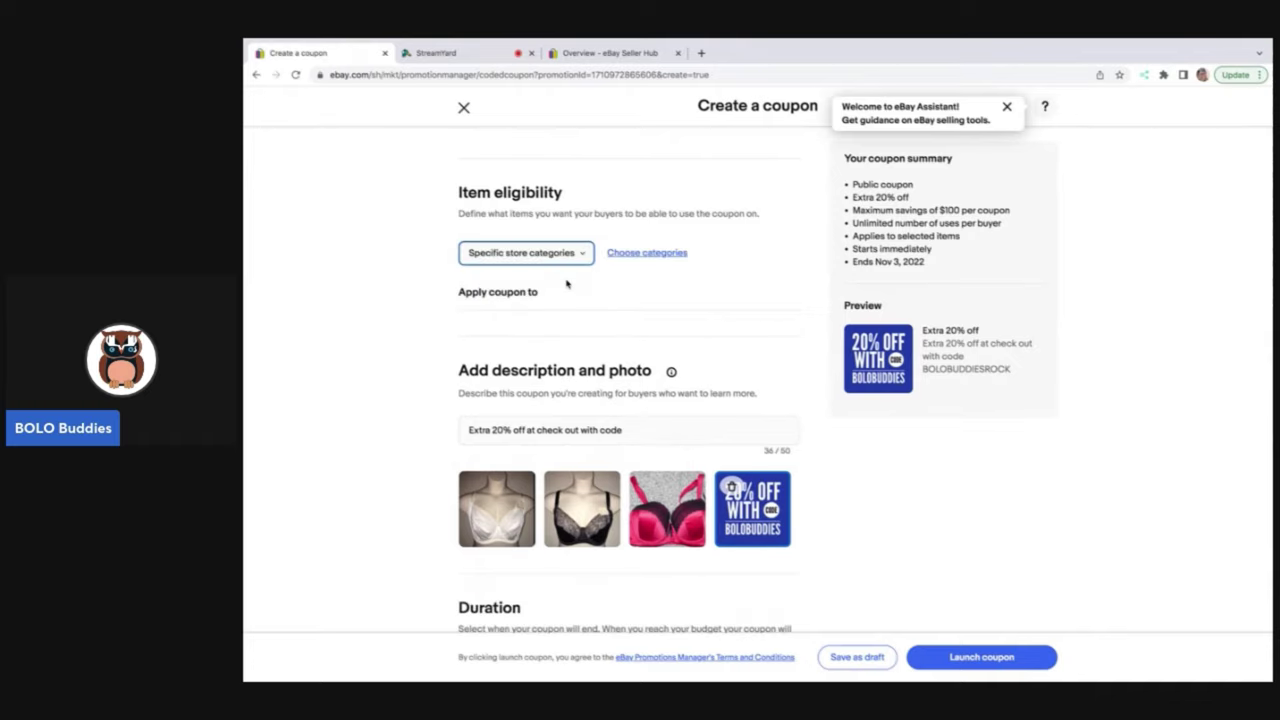
click(619, 256)
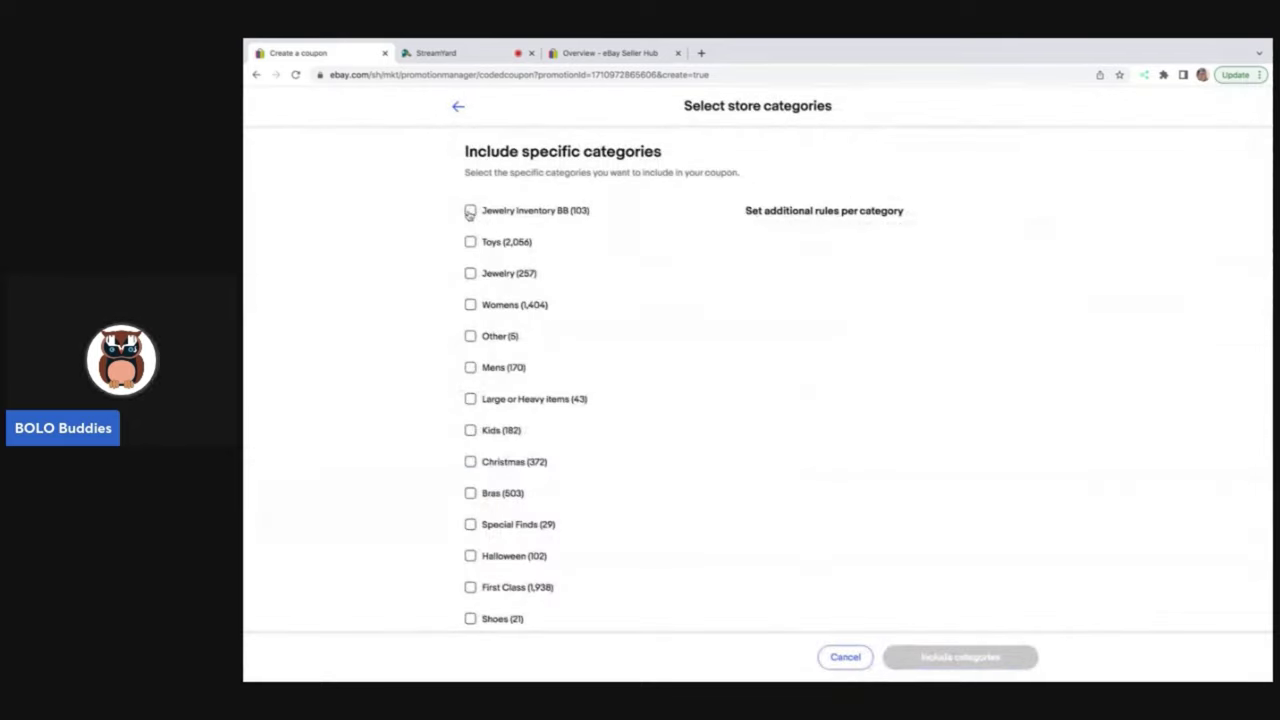
Include every store category except Special Finds, from Jewelry Inventory BB and Toys to First Class.
click(470, 210)
click(470, 242)
click(470, 273)
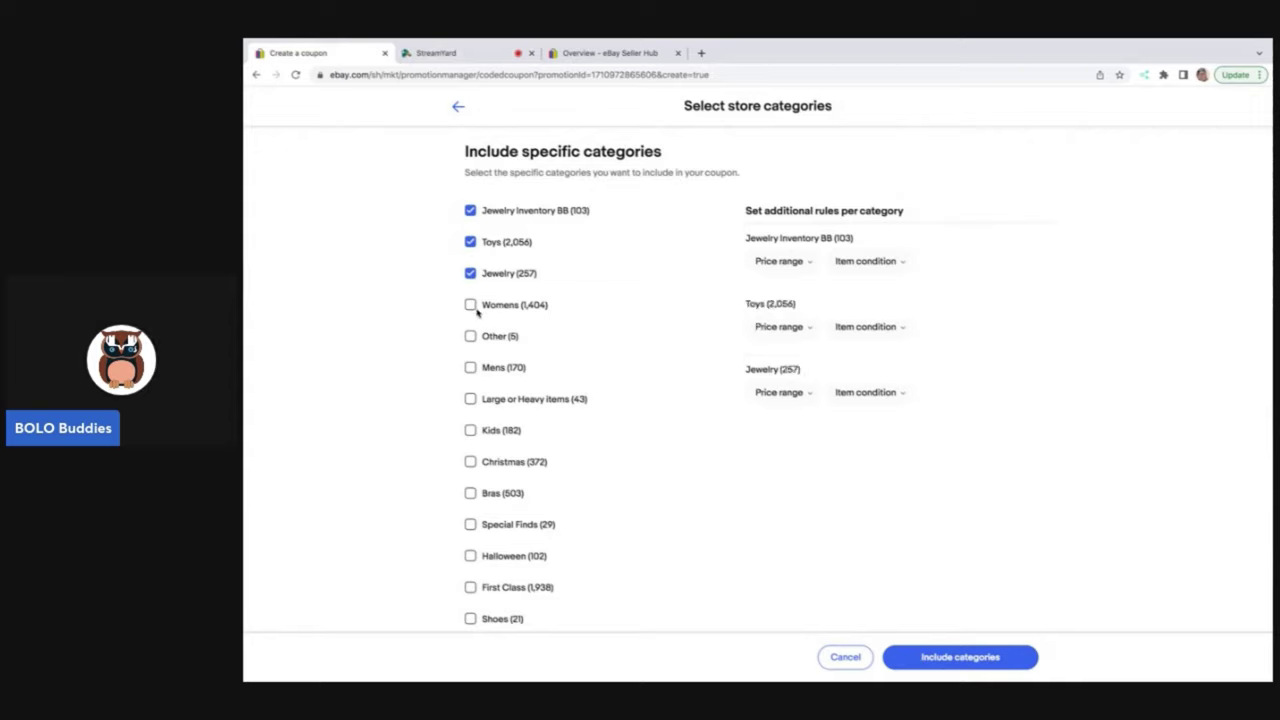
click(470, 305)
click(470, 336)
click(470, 367)
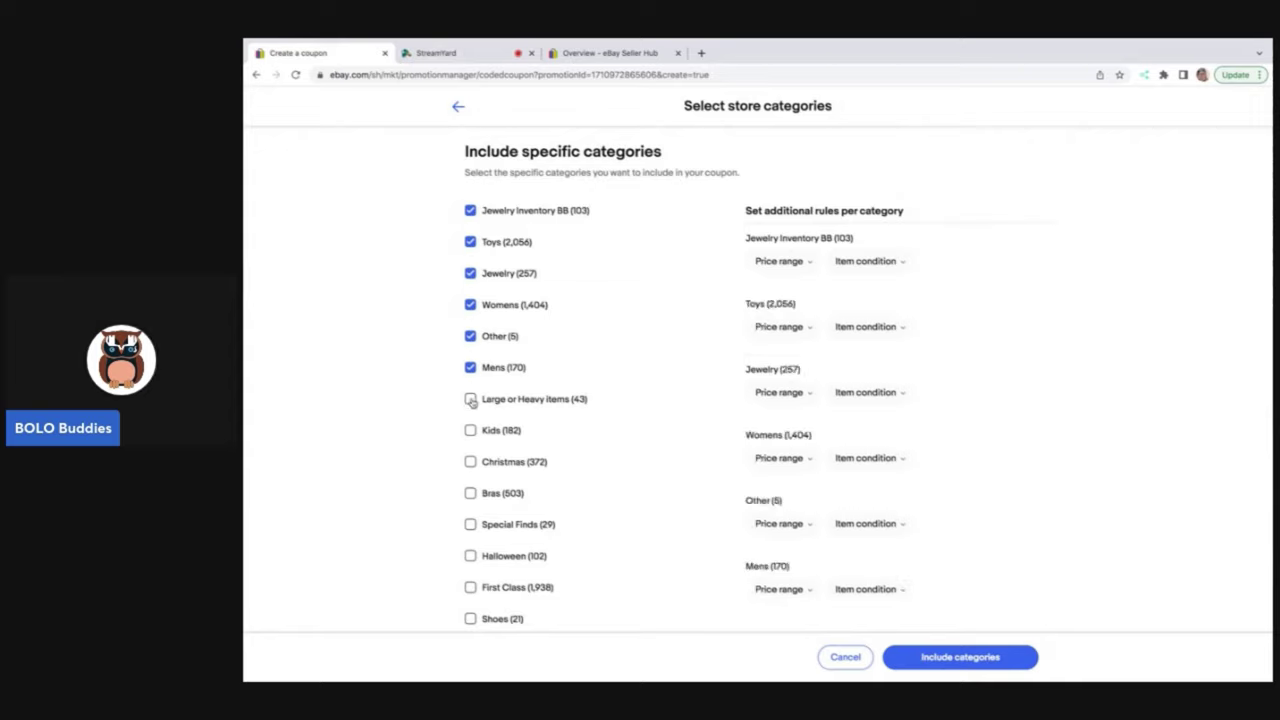
click(470, 399)
click(470, 430)
click(470, 461)
click(470, 493)
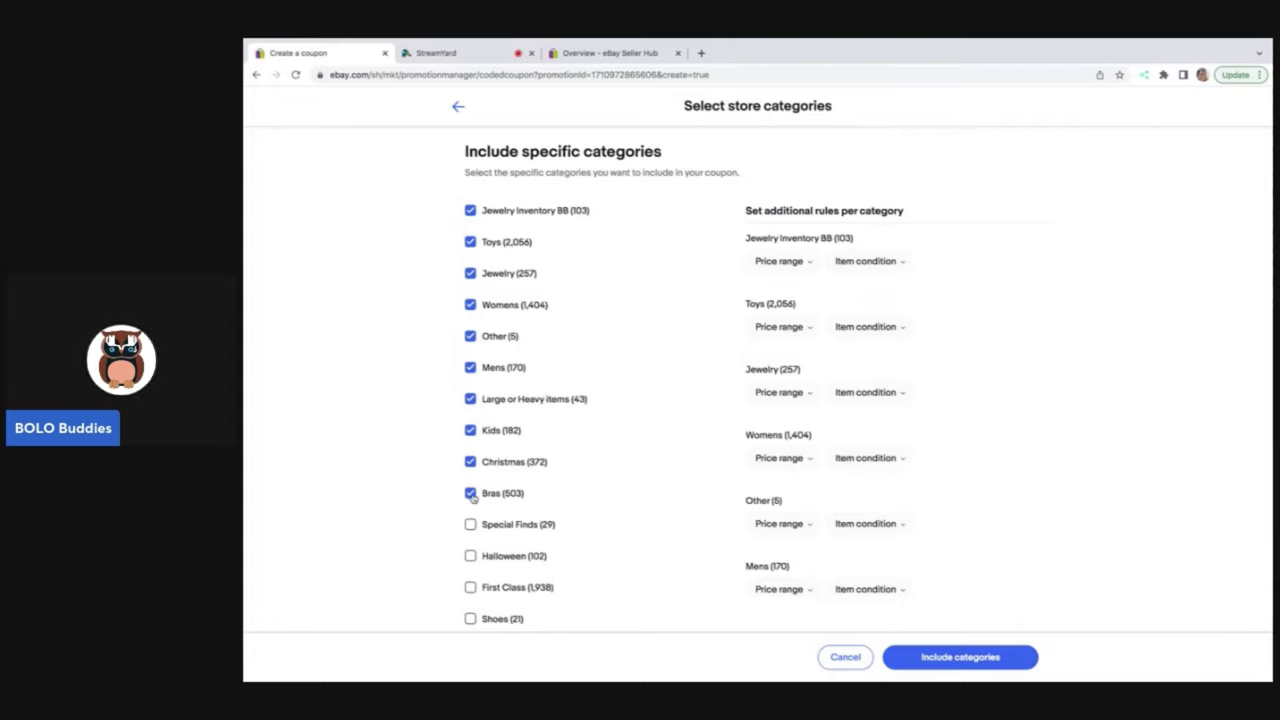
click(470, 587)
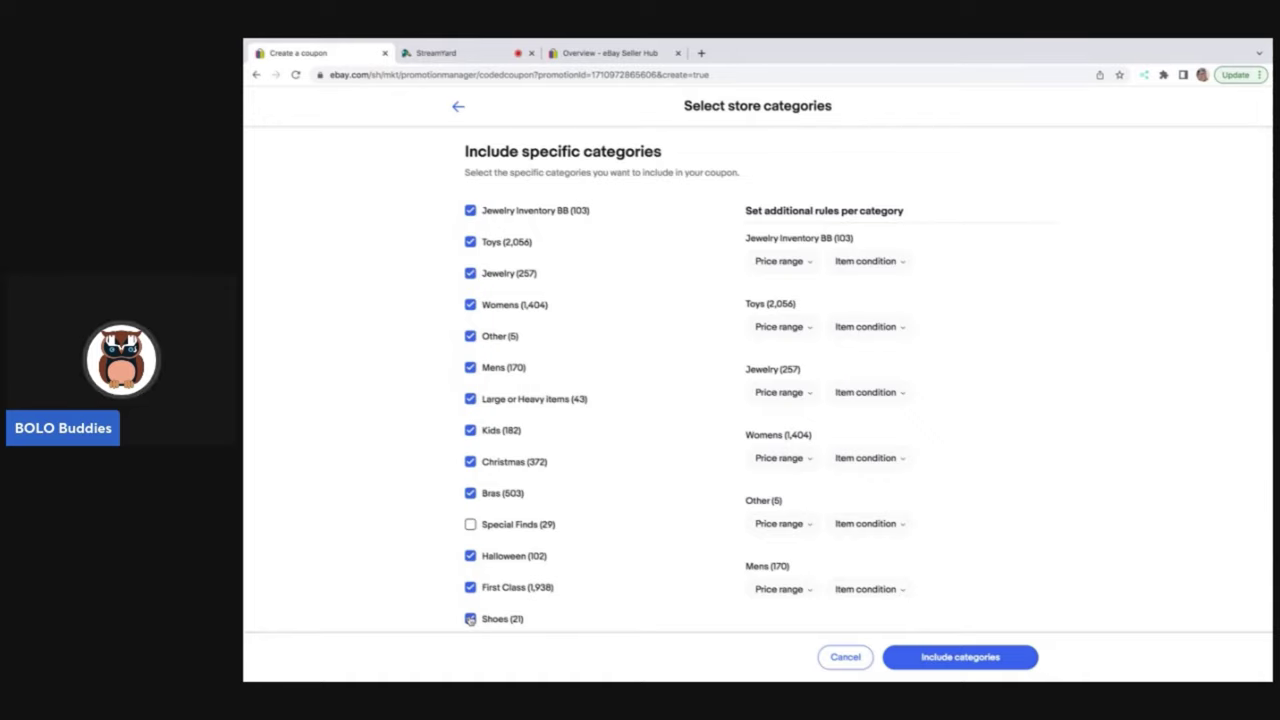
scroll(470, 520, down, 1)
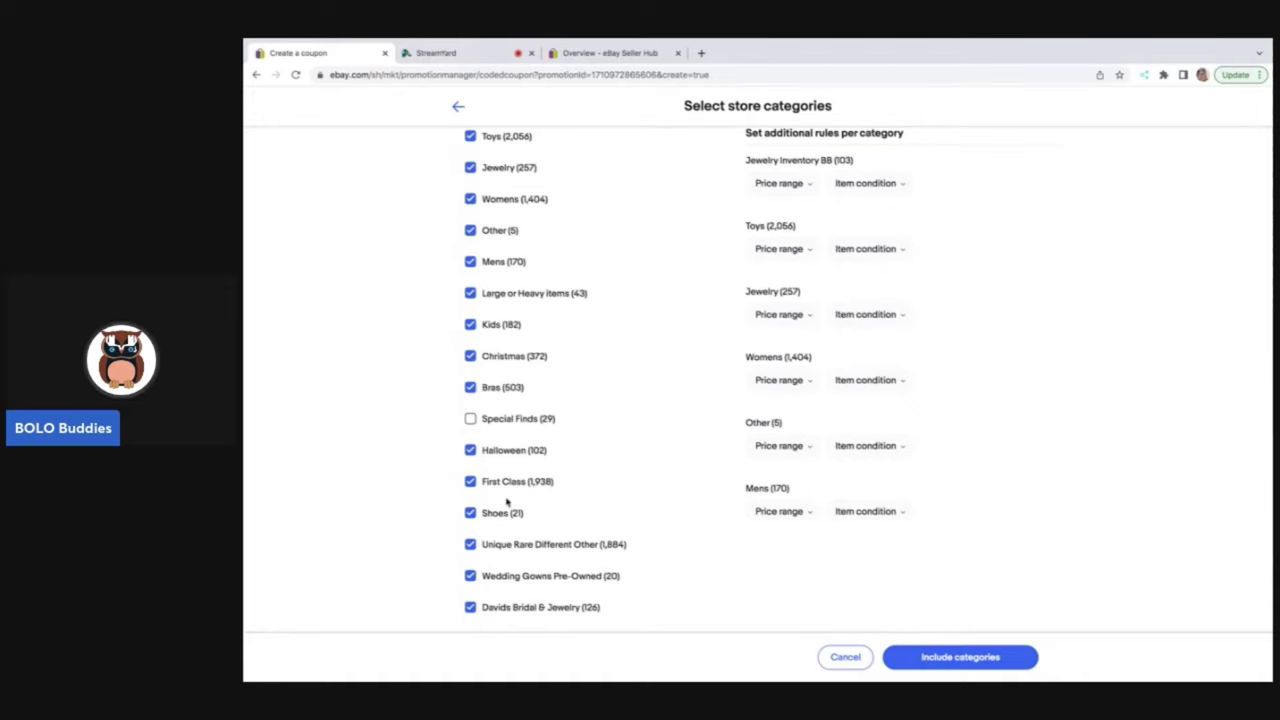
click(946, 659)
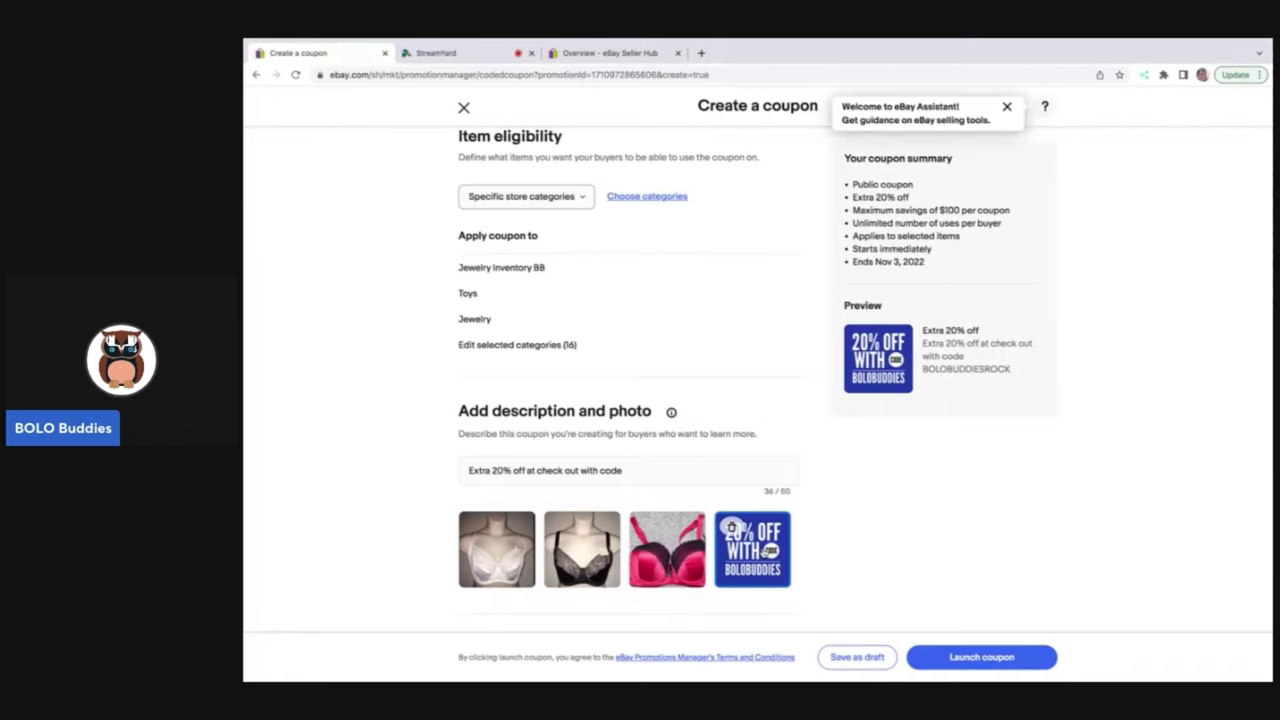
Enable a scheduled start date of October 13, 2022.
scroll(529, 300, up, 7)
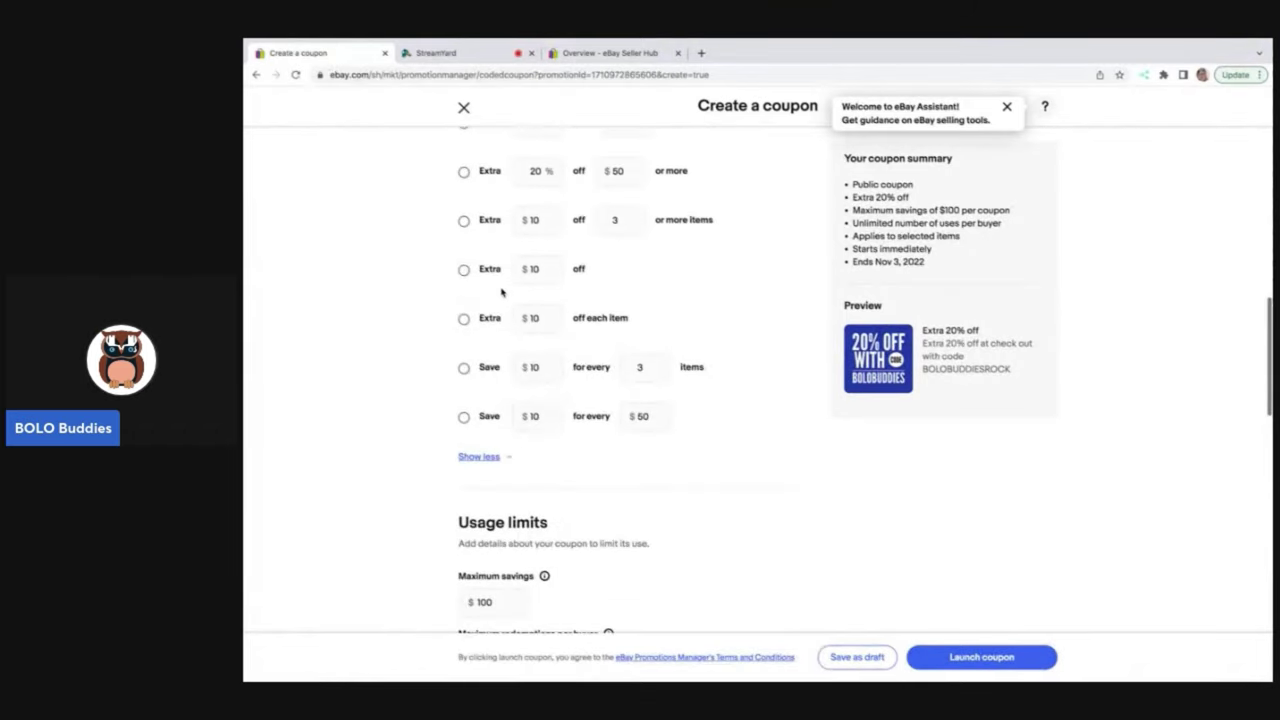
scroll(501, 292, up, 3)
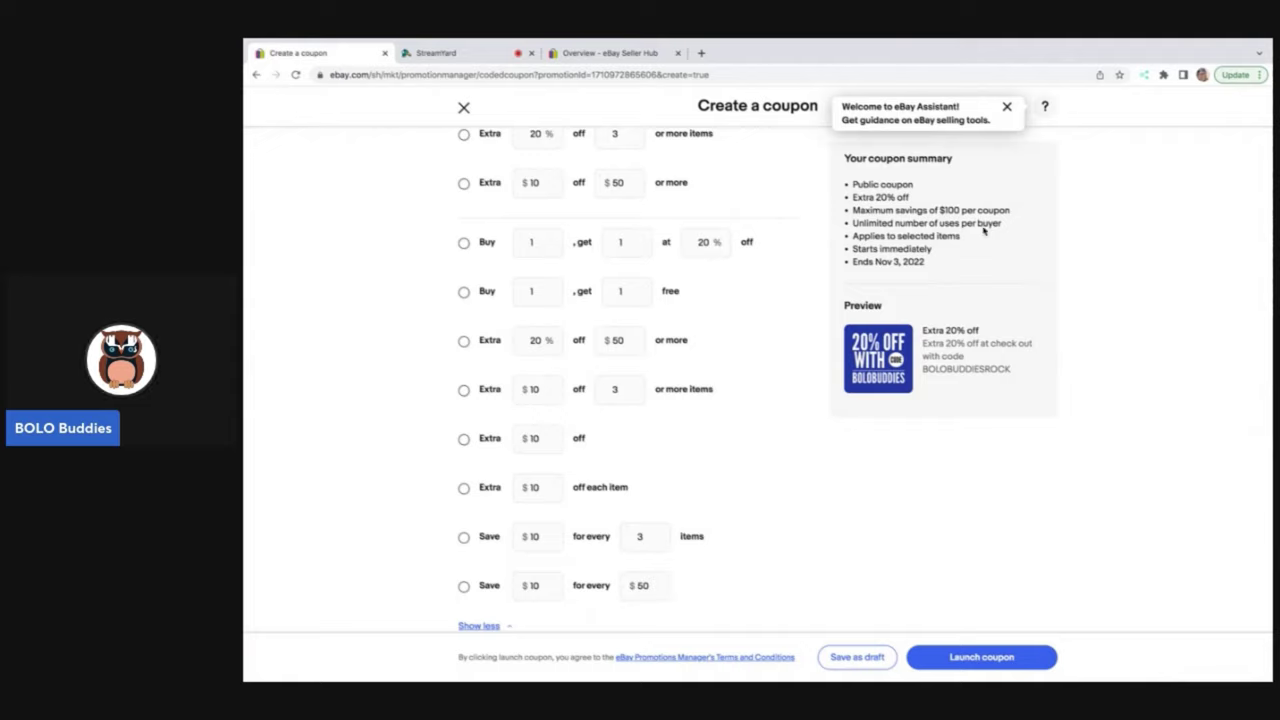
scroll(955, 248, down, 10)
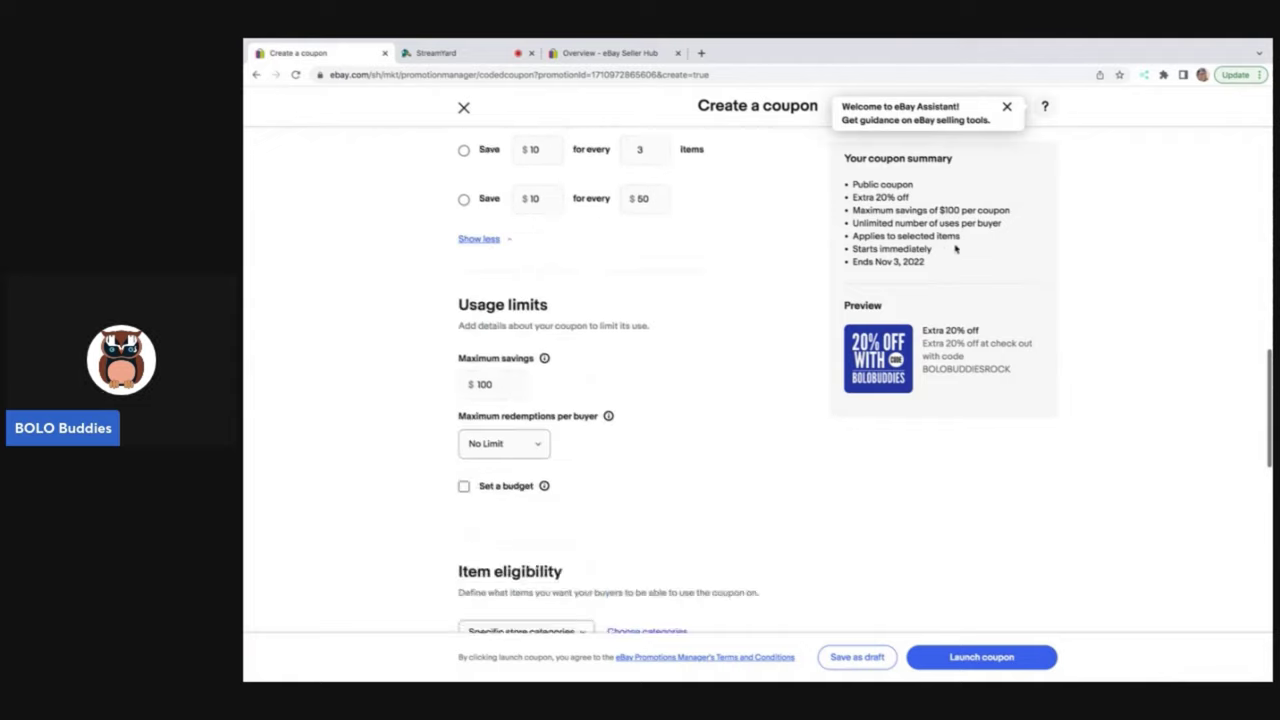
scroll(955, 248, down, 1)
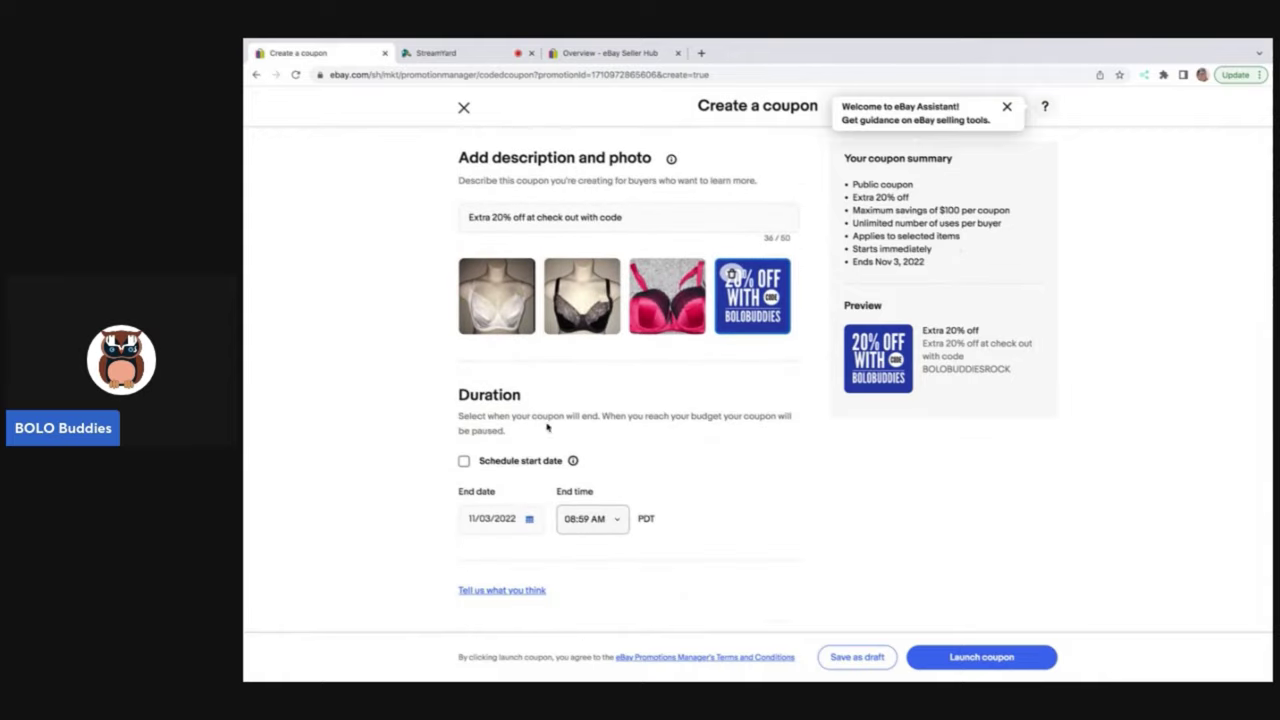
click(465, 464)
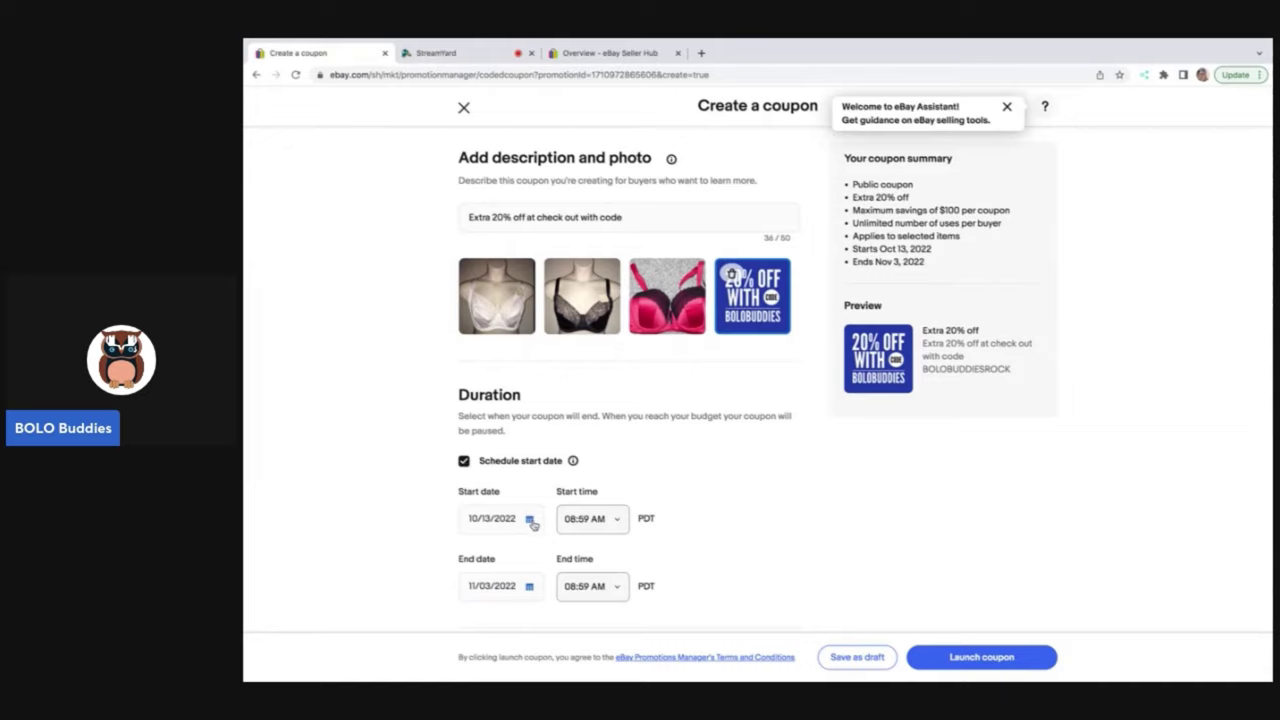
Set the coupon's end date to April 12, 2024.
click(528, 587)
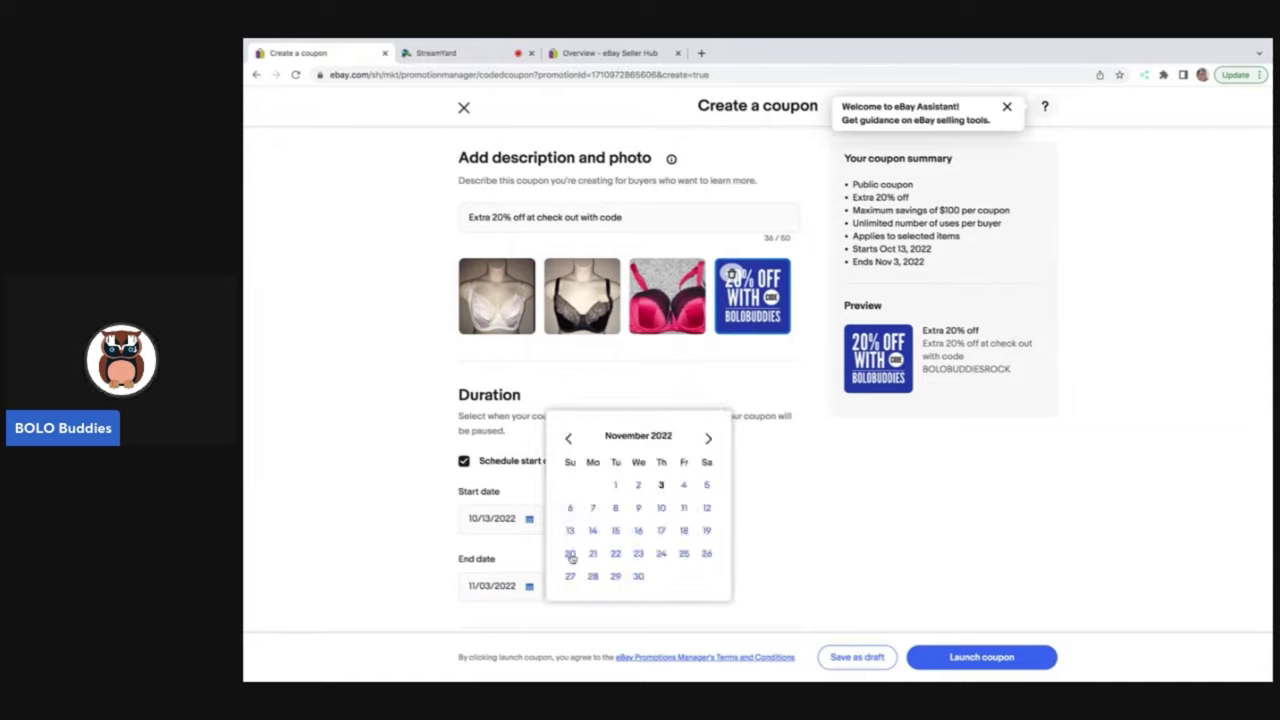
double_click(709, 439)
double_click(709, 439)
click(709, 439)
double_click(709, 439)
double_click(709, 439)
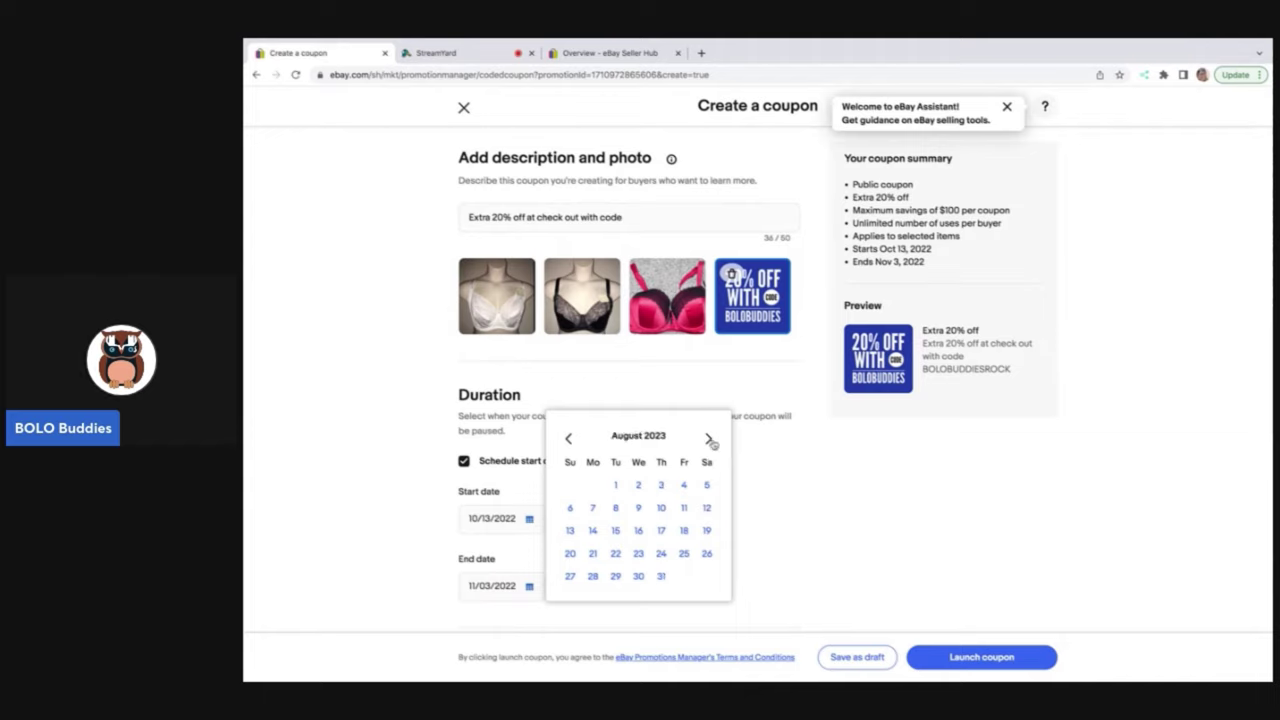
double_click(709, 439)
click(709, 439)
double_click(709, 439)
click(709, 439)
double_click(709, 439)
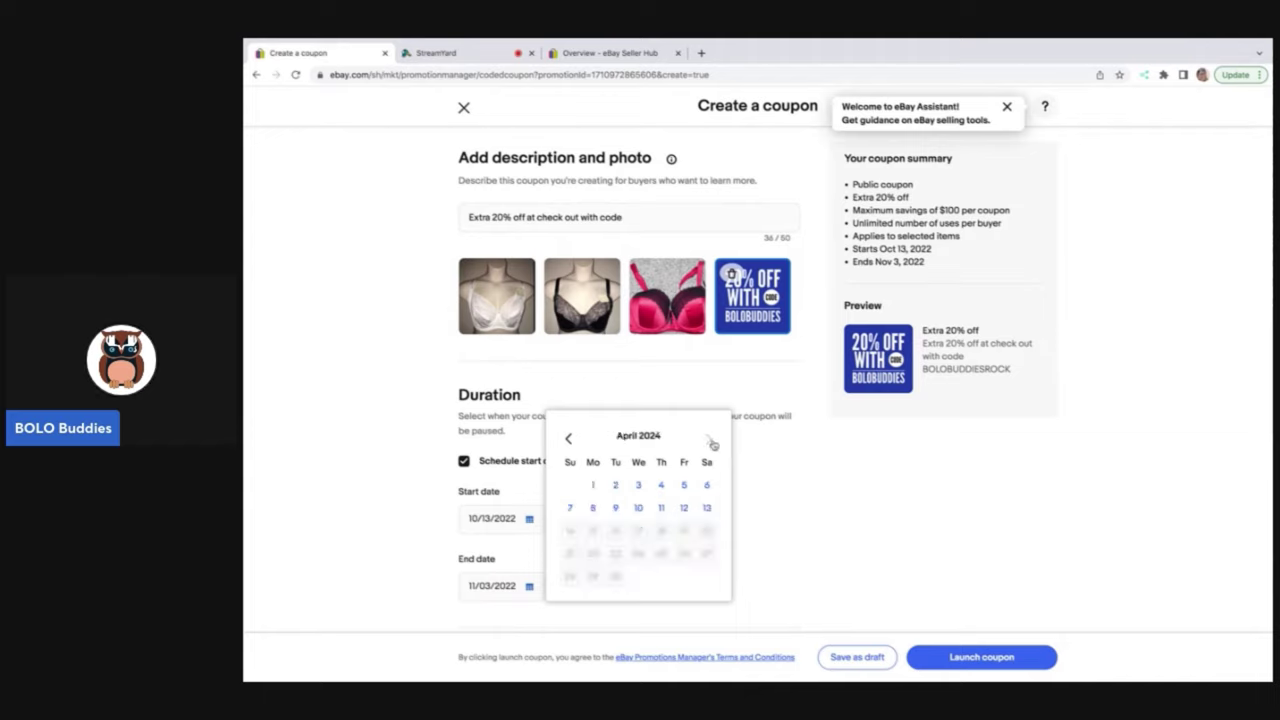
click(686, 508)
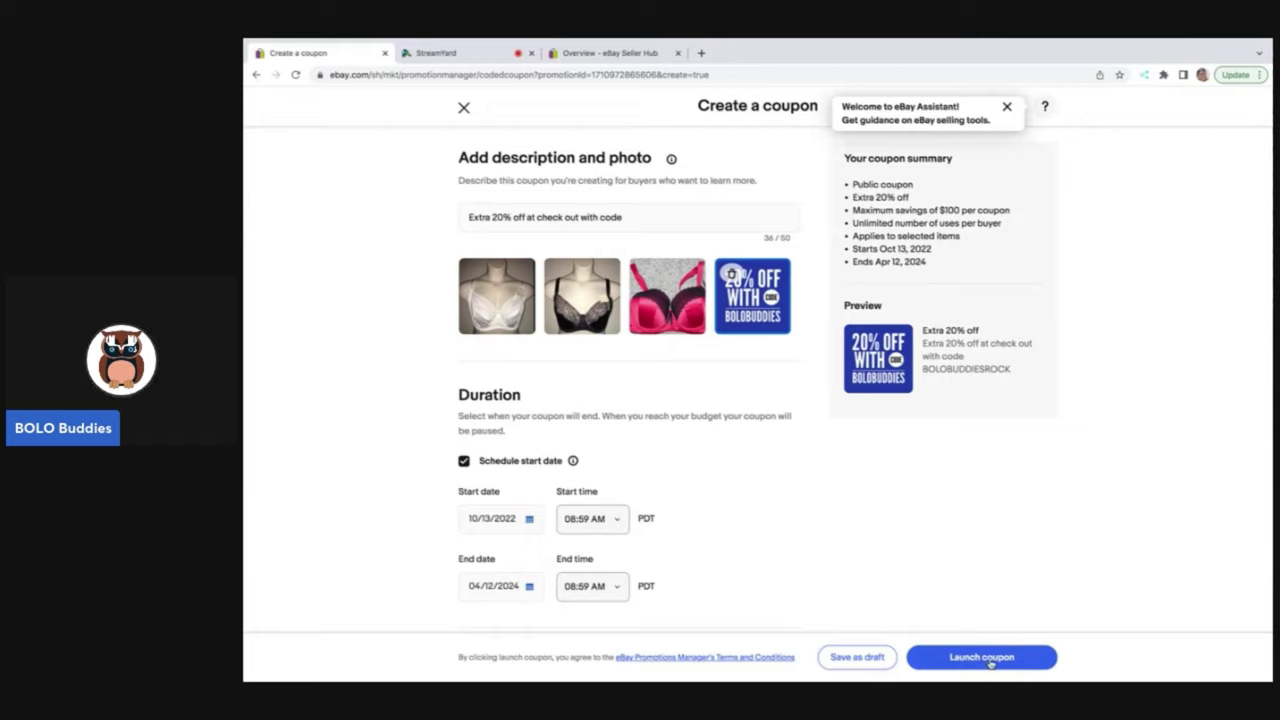
Close the coupon form with Don't save, then edit the existing 20% off coupon.
click(464, 109)
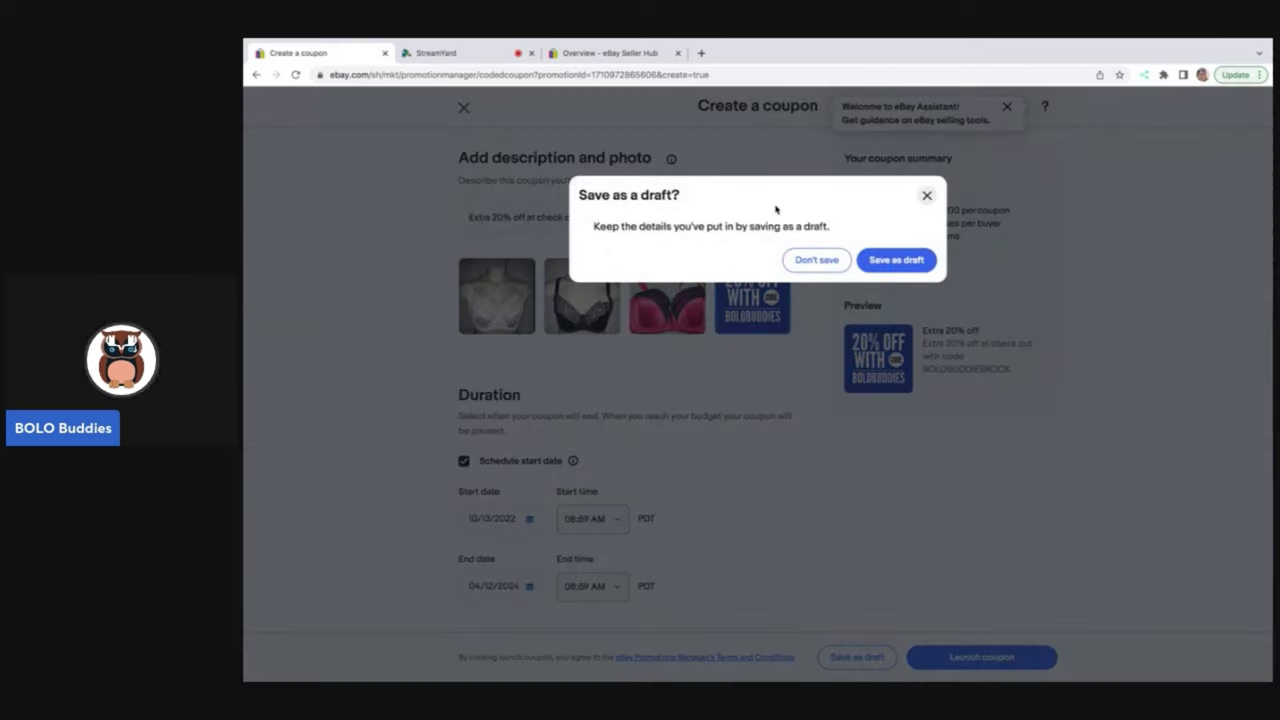
click(826, 262)
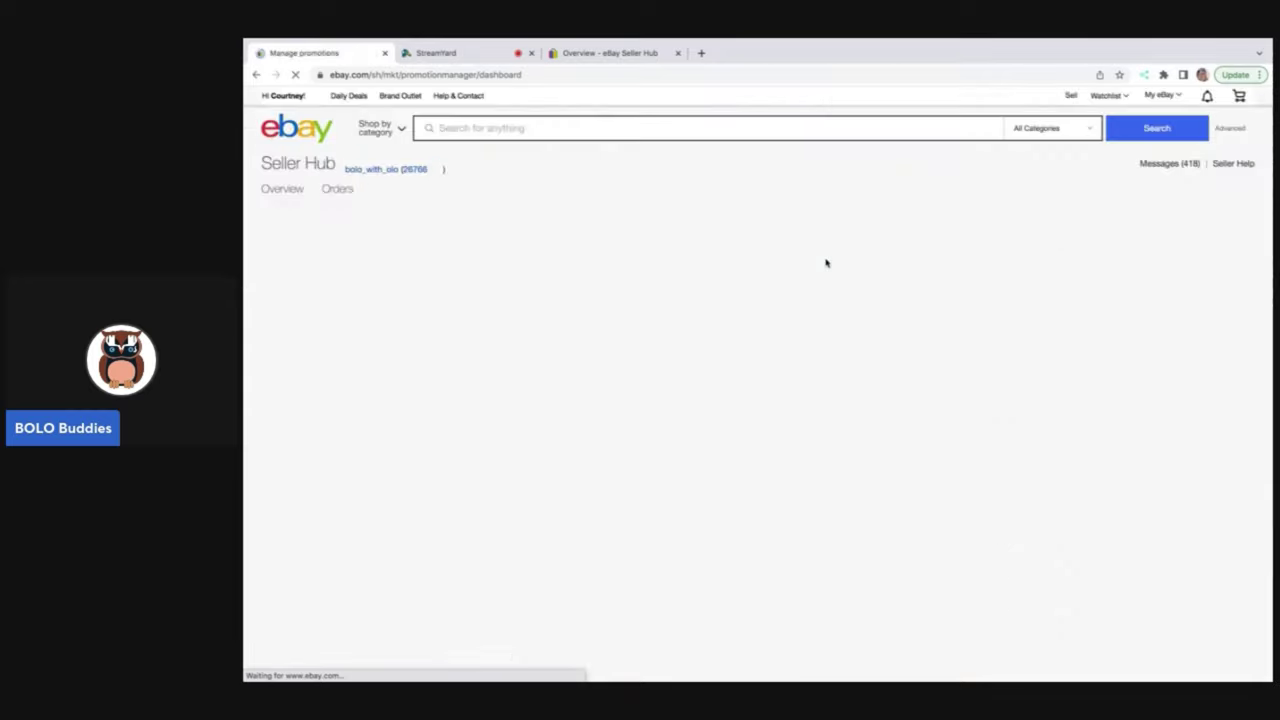
scroll(826, 262, down, 5)
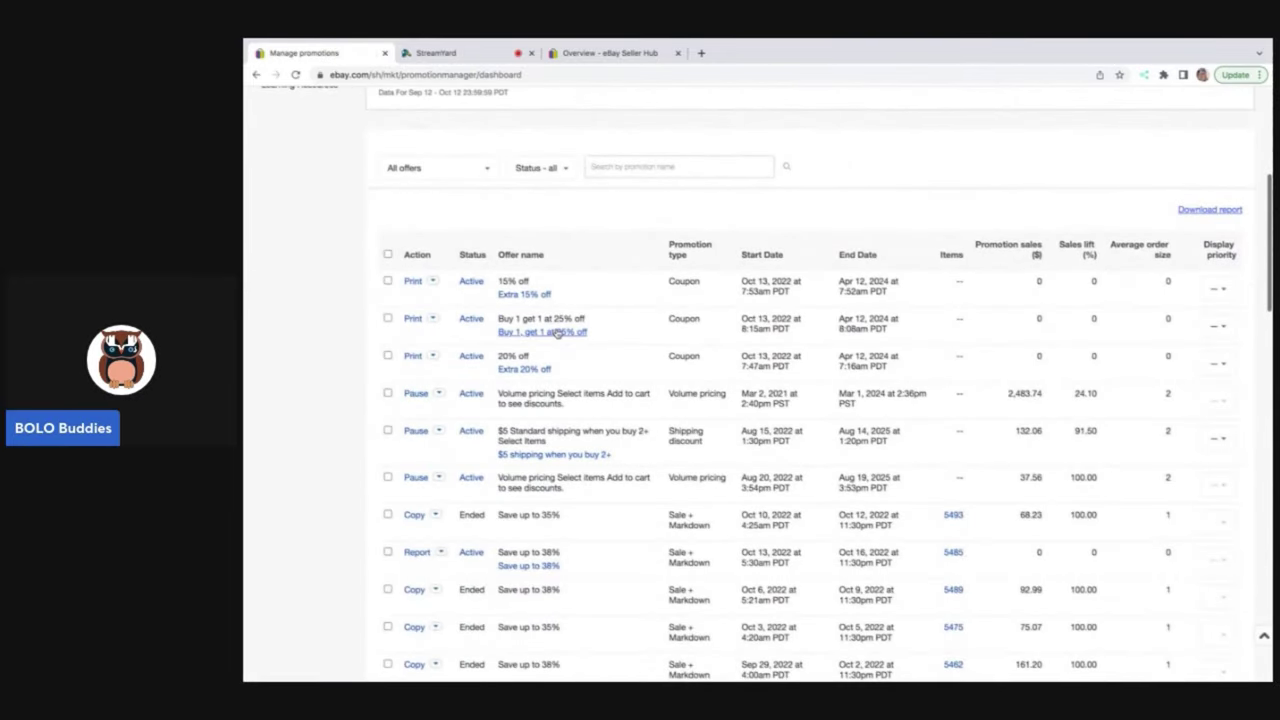
click(421, 376)
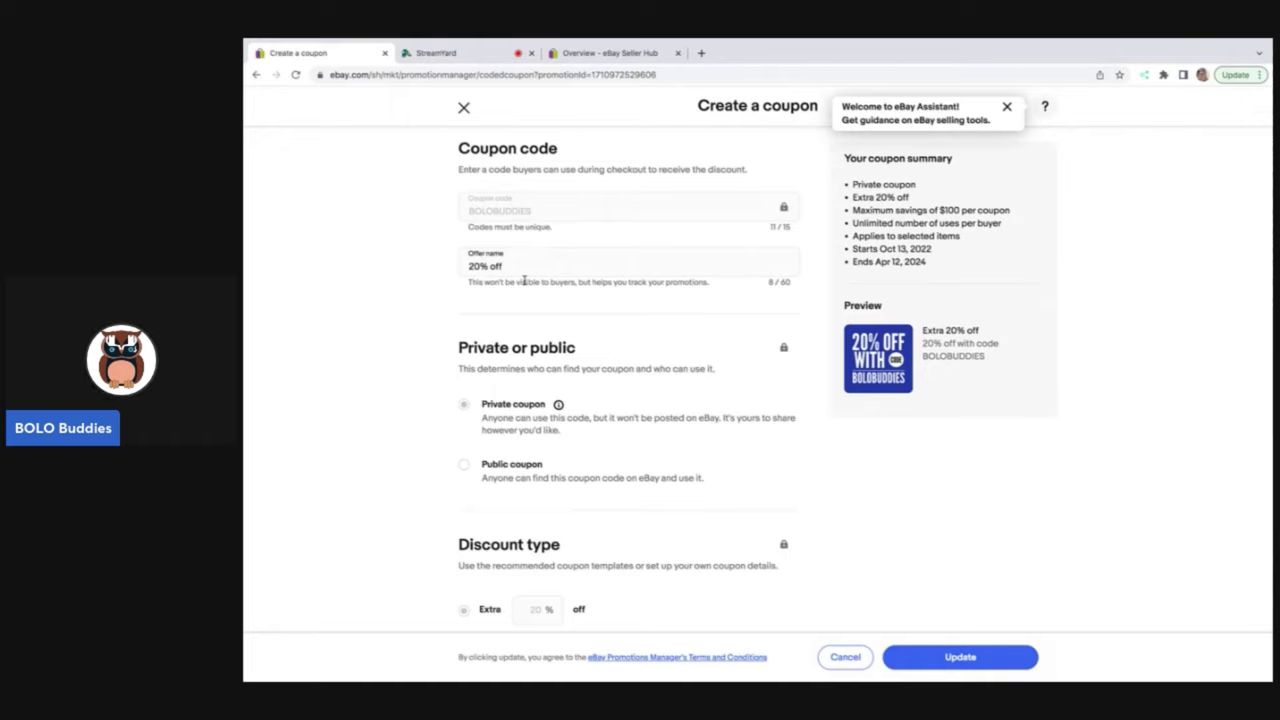
Close the 20% off BOLOBUDDIES coupon unchanged and open the 15% off BOLOWITHOLO coupon.
scroll(524, 281, down, 1)
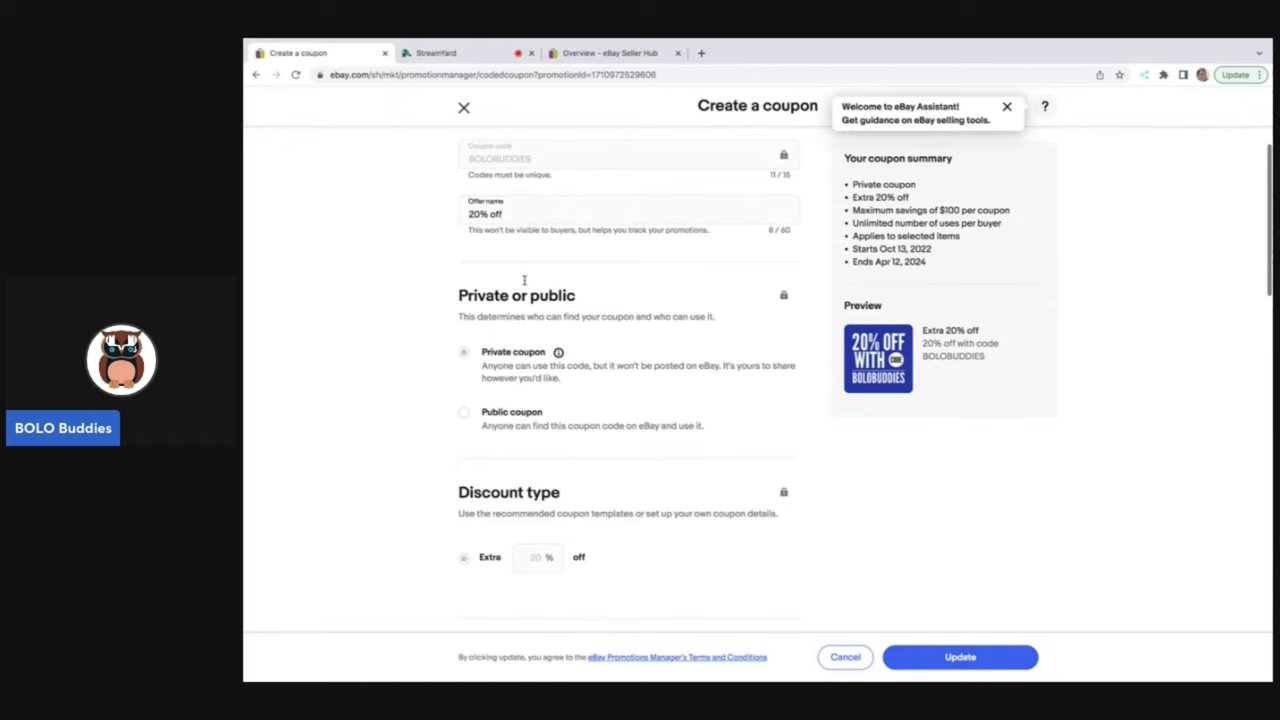
scroll(524, 283, down, 8)
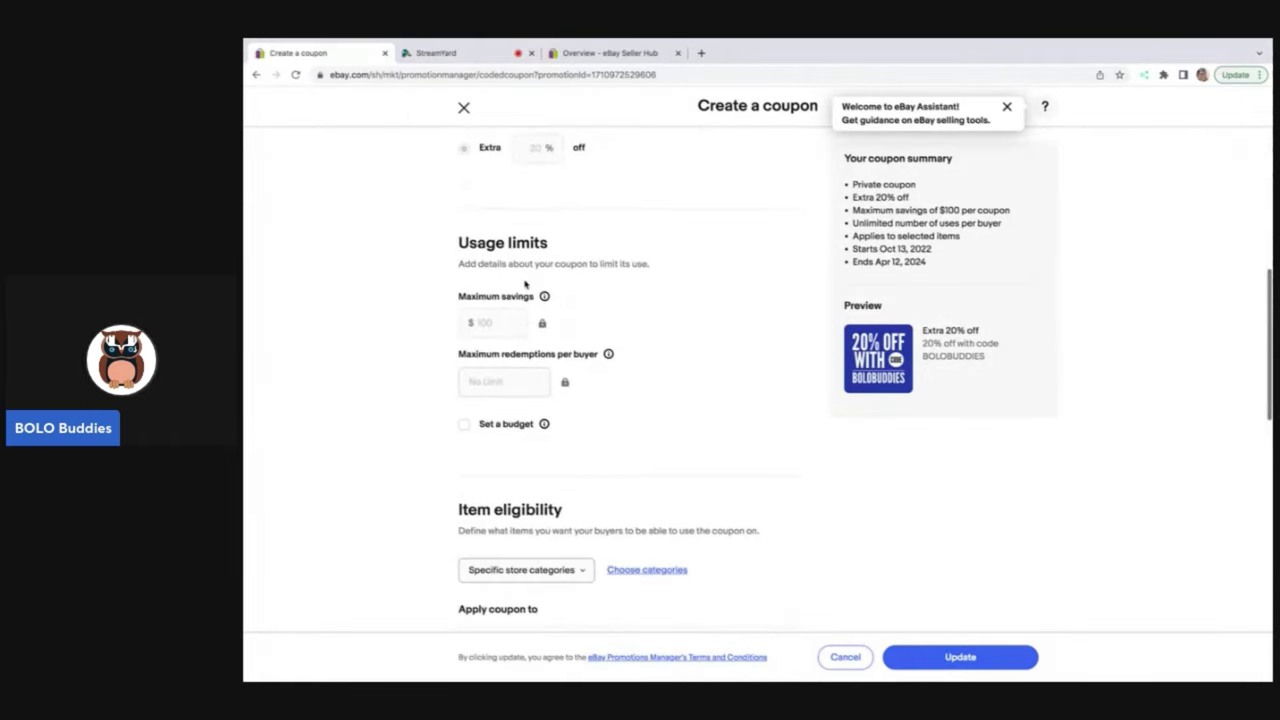
scroll(524, 284, up, 5)
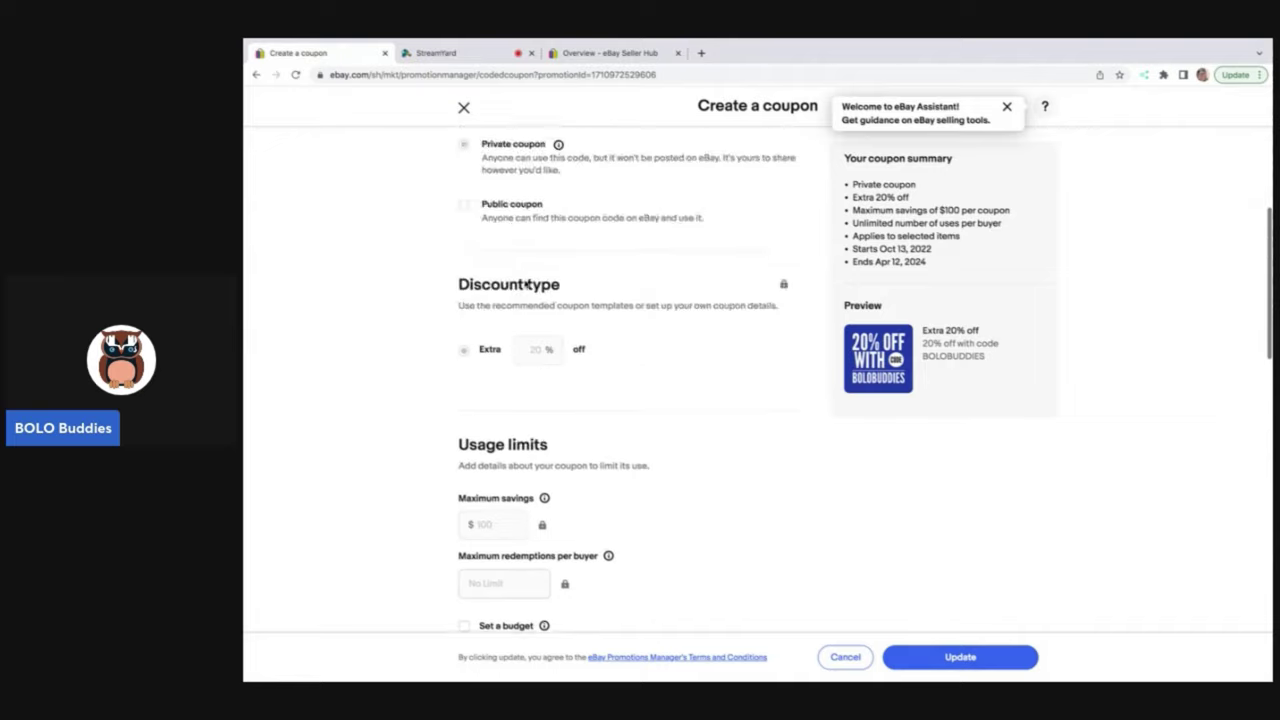
click(464, 109)
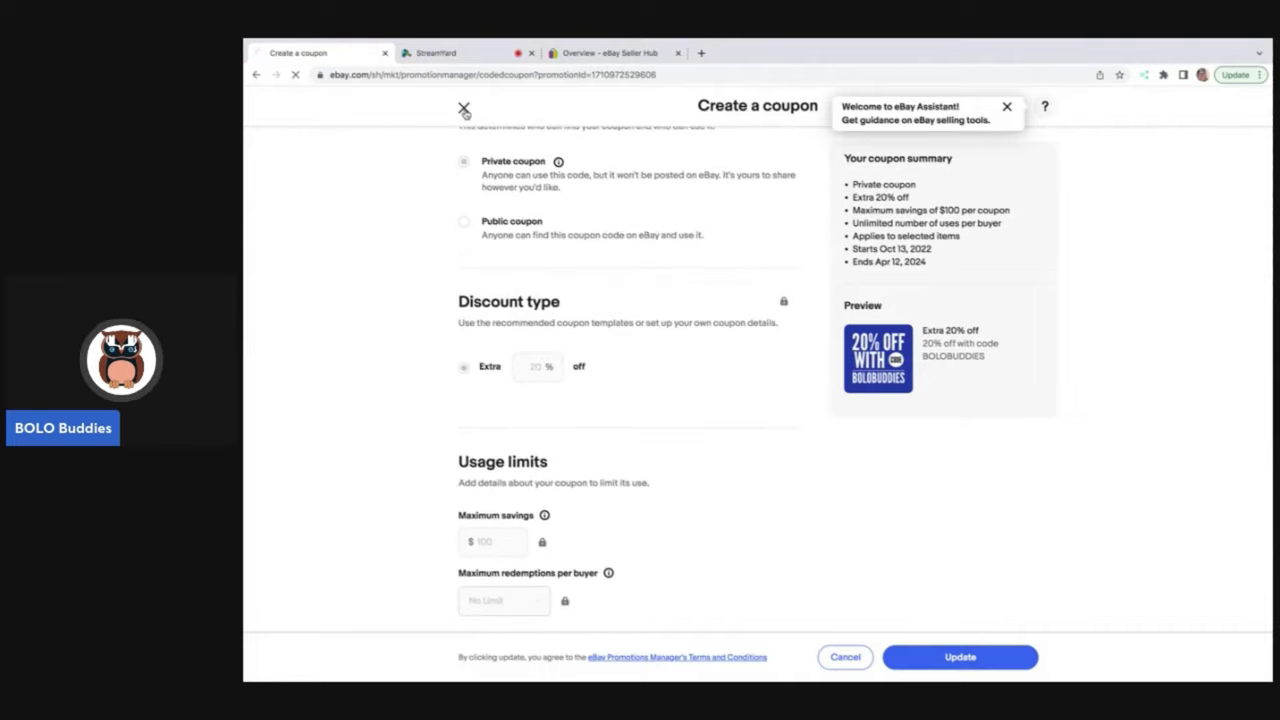
scroll(482, 261, down, 5)
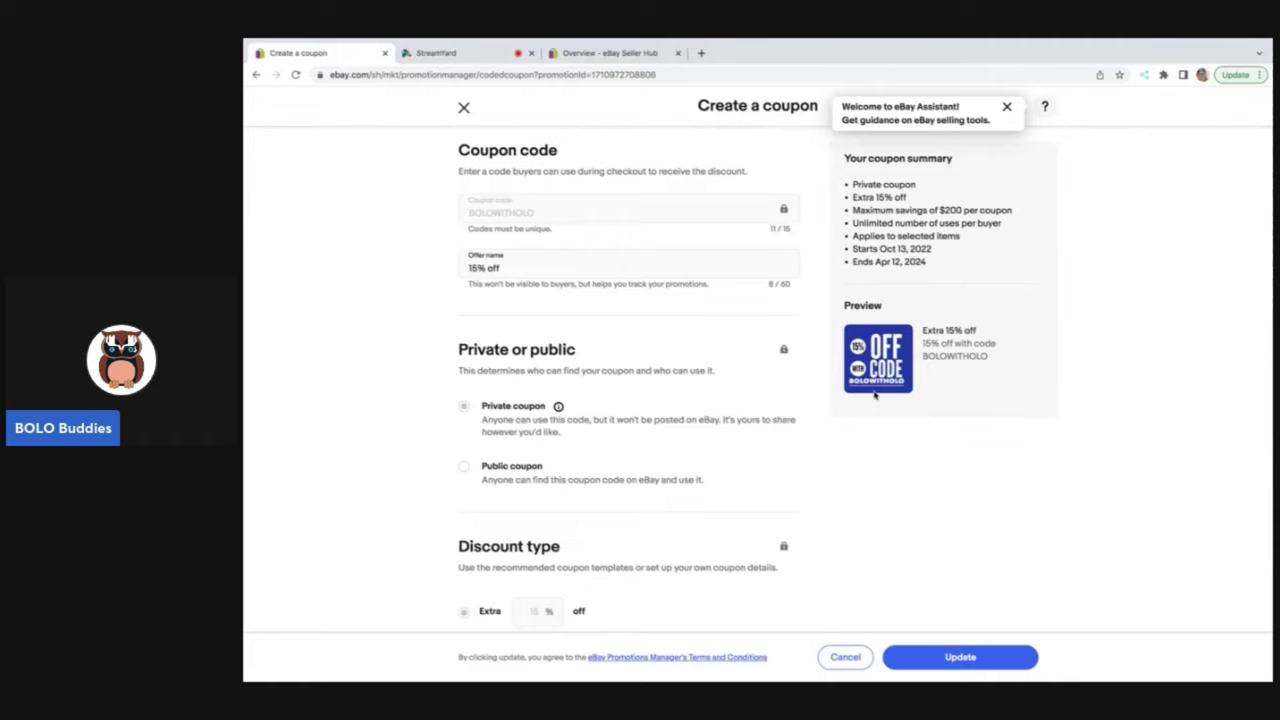
Update the 15% off BOLOWITHOLO coupon and return to the Manage promotions table.
scroll(741, 430, down, 1)
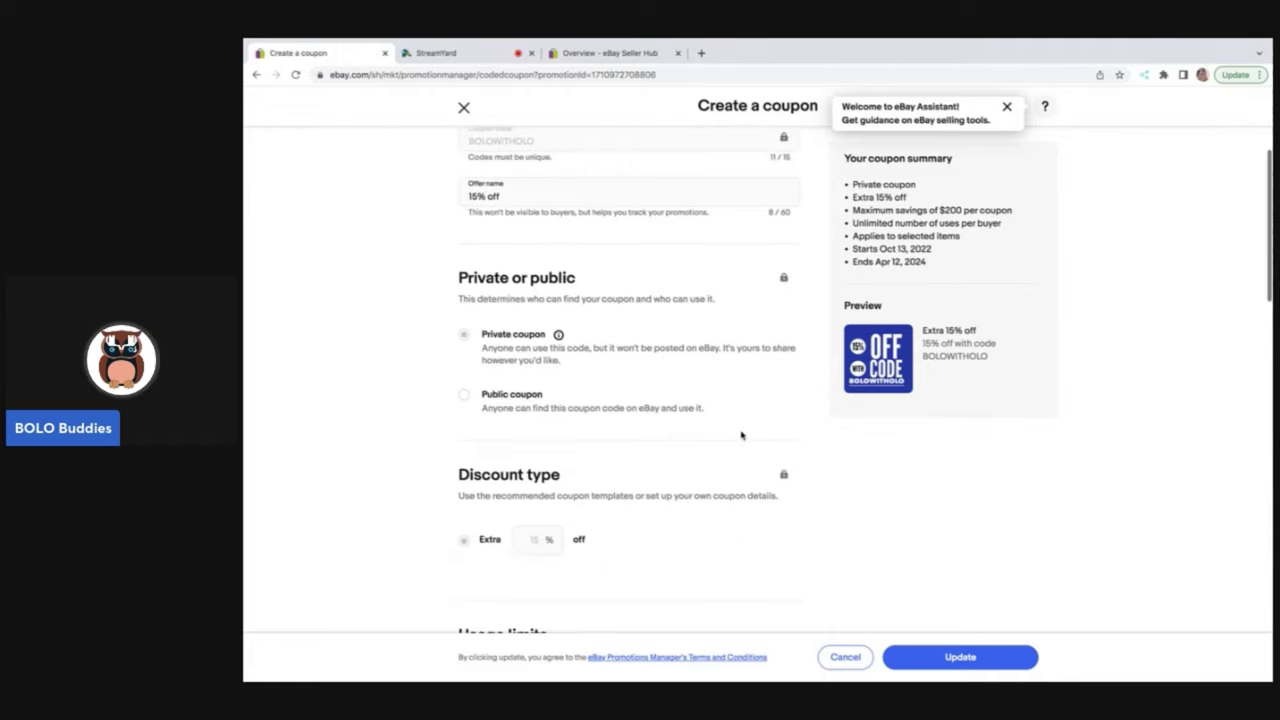
scroll(741, 435, down, 5)
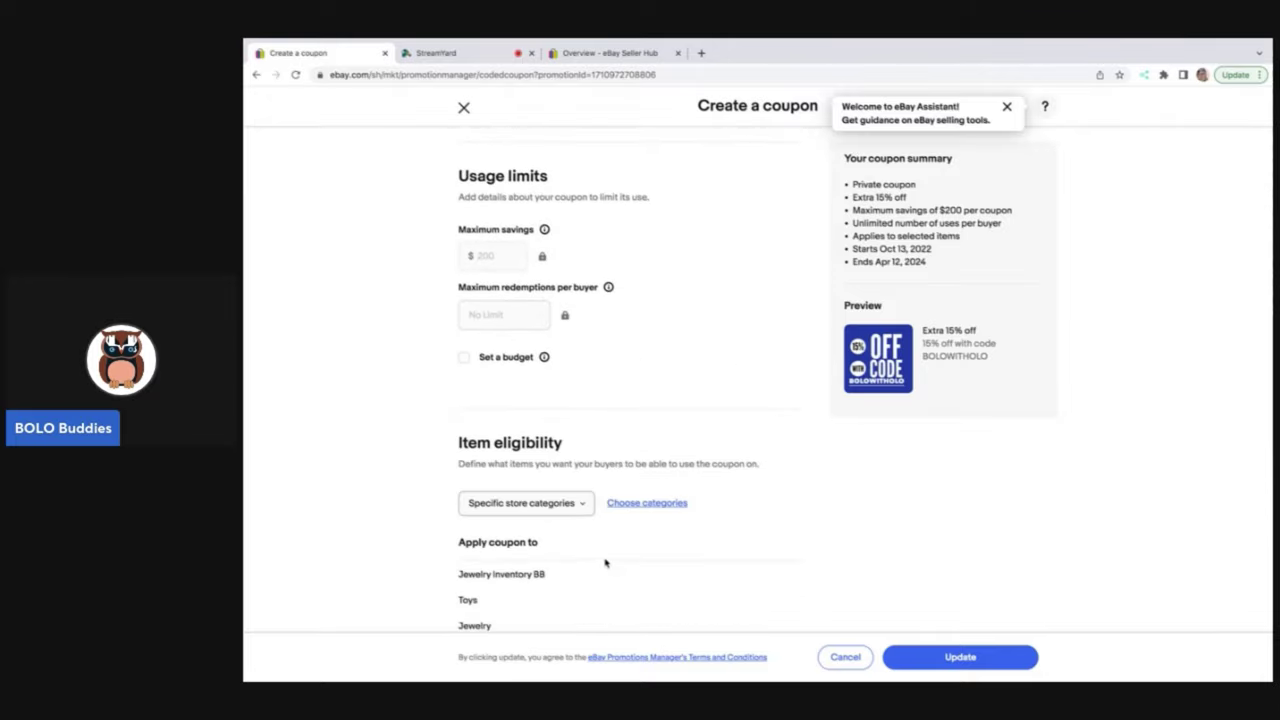
scroll(605, 563, down, 5)
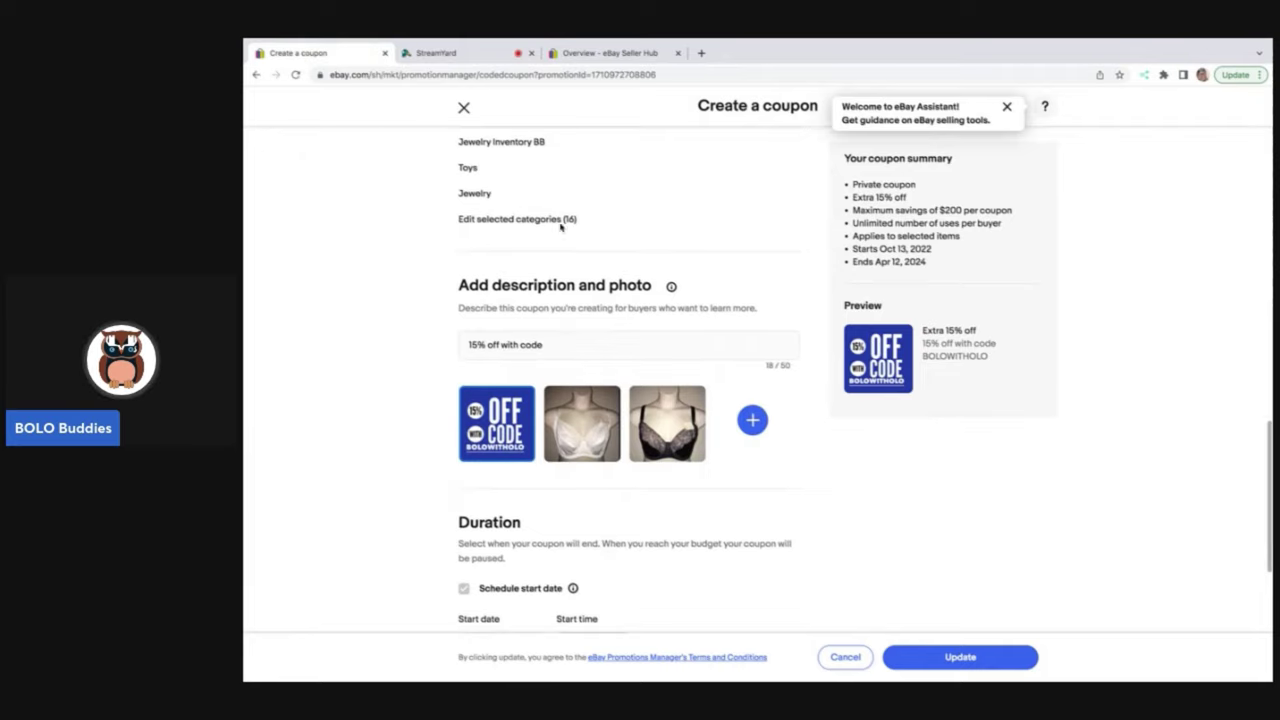
scroll(606, 426, down, 2)
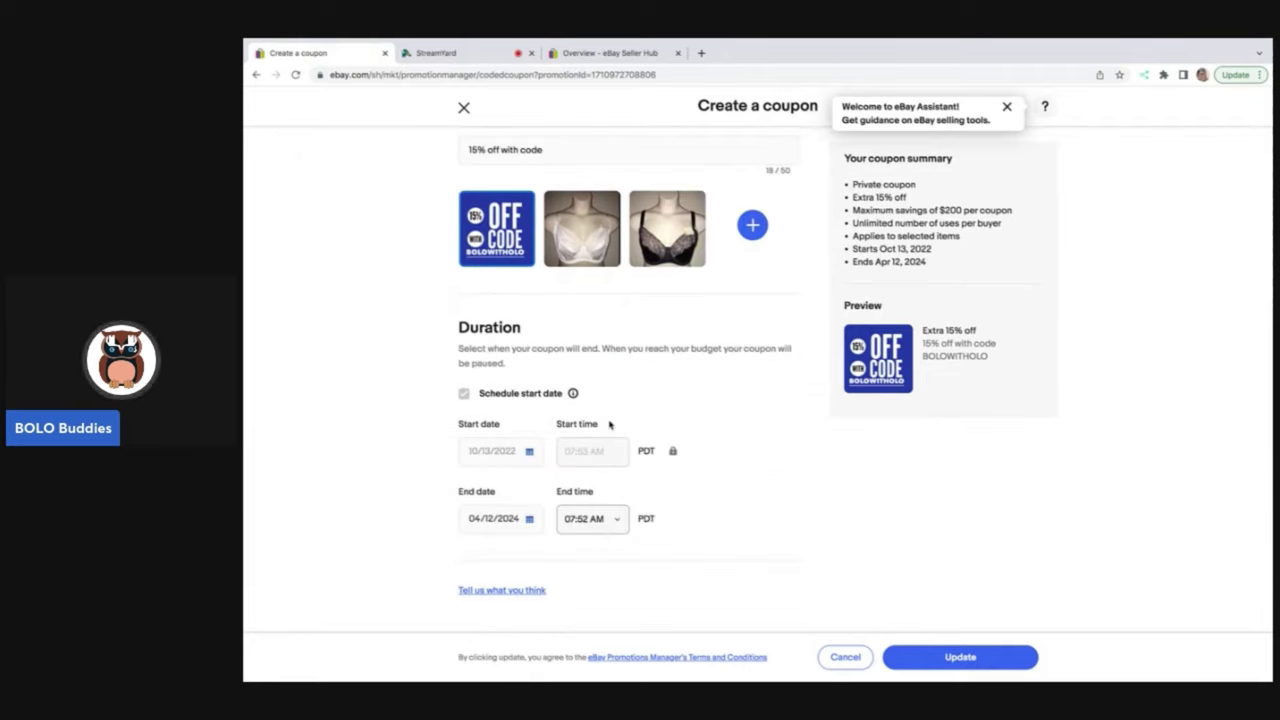
click(960, 657)
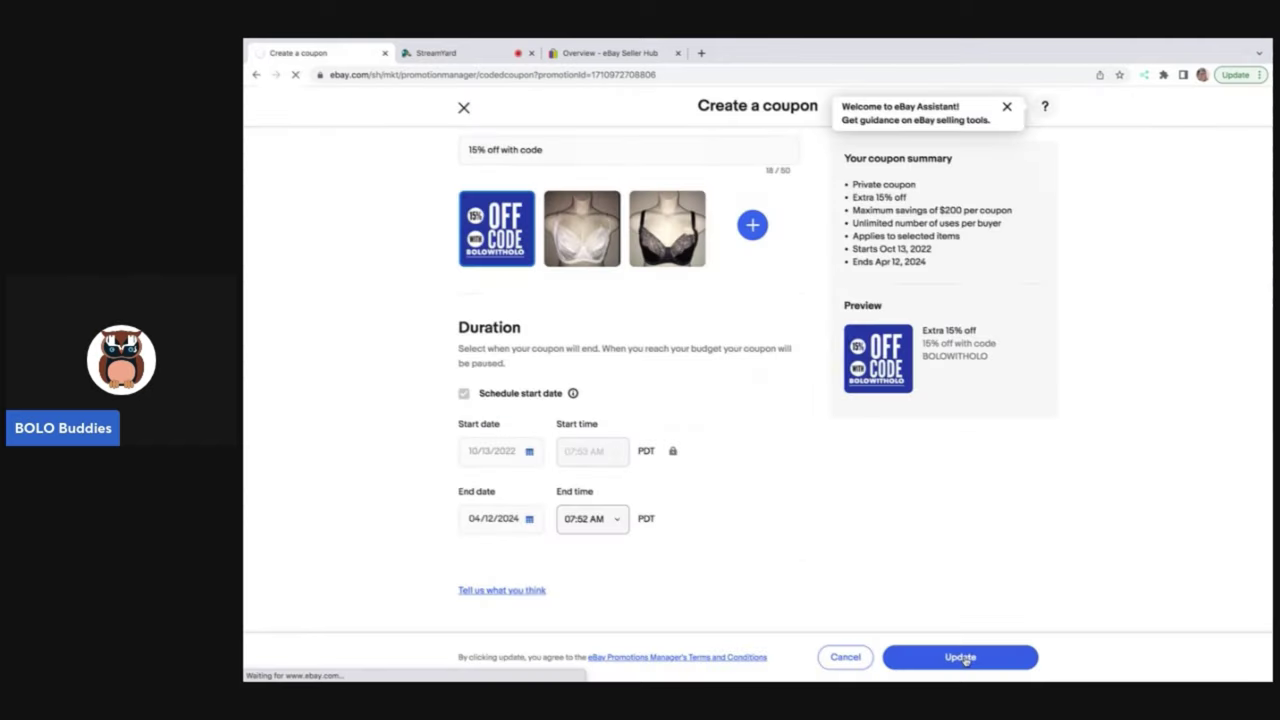
scroll(958, 535, down, 2)
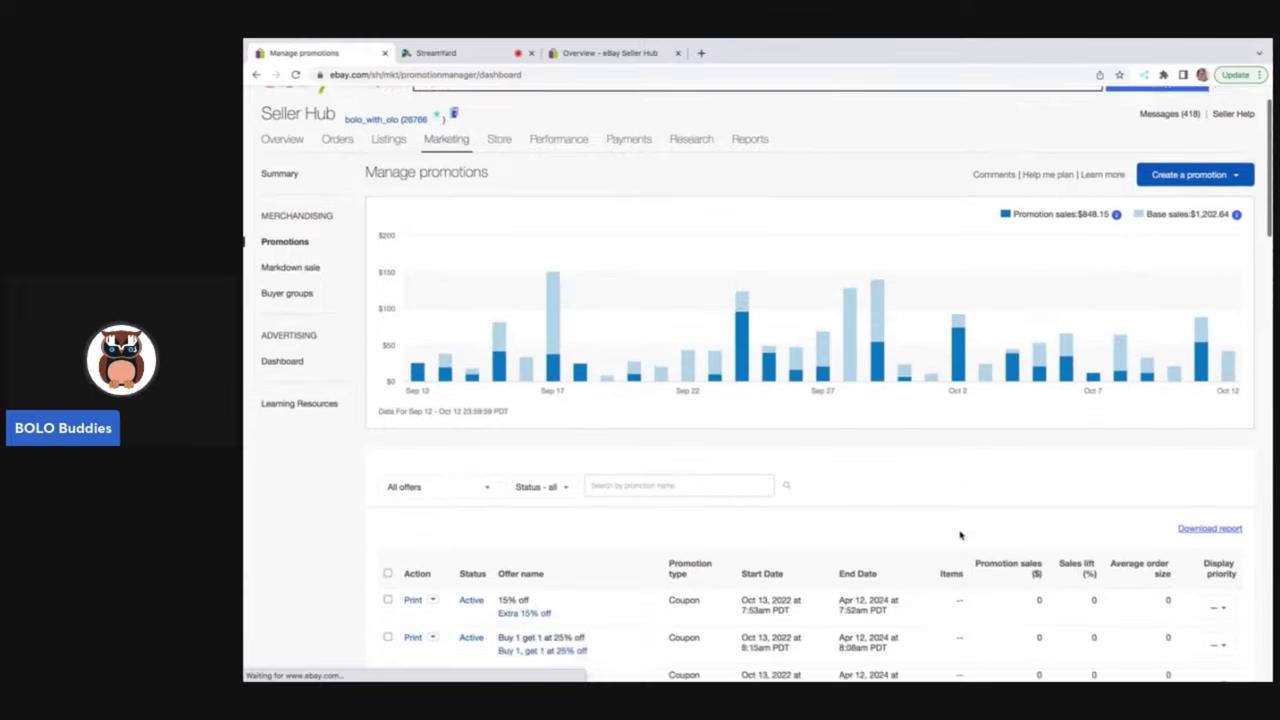
scroll(960, 535, down, 4)
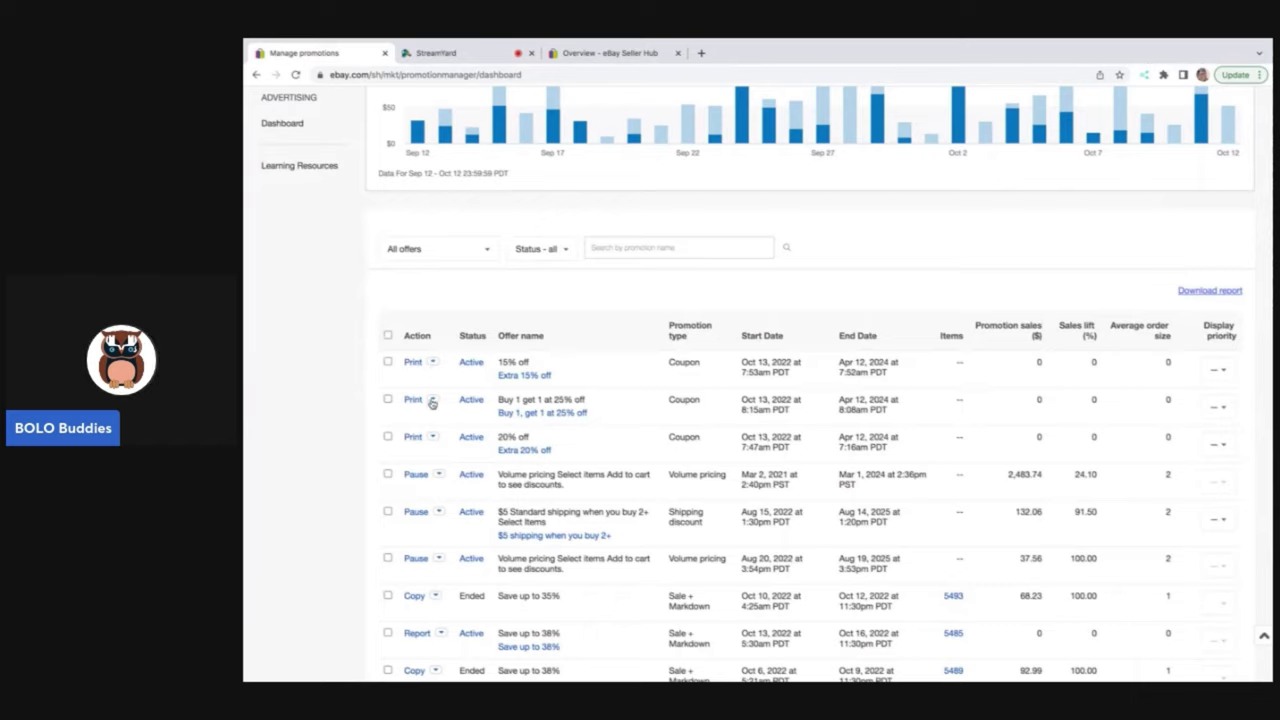
Edit the Buy 1 get 1 at 25% off BOLOCOUPON coupon, review its form, and update it.
click(432, 402)
click(420, 426)
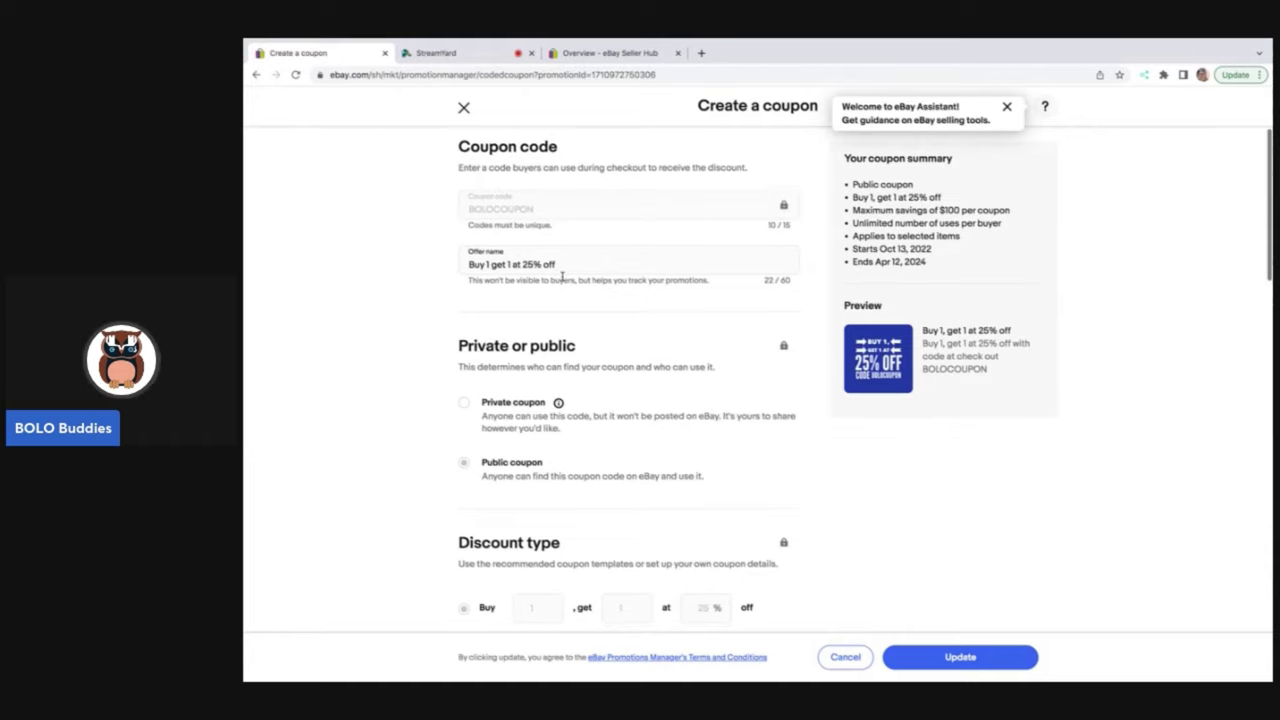
scroll(540, 320, down, 1)
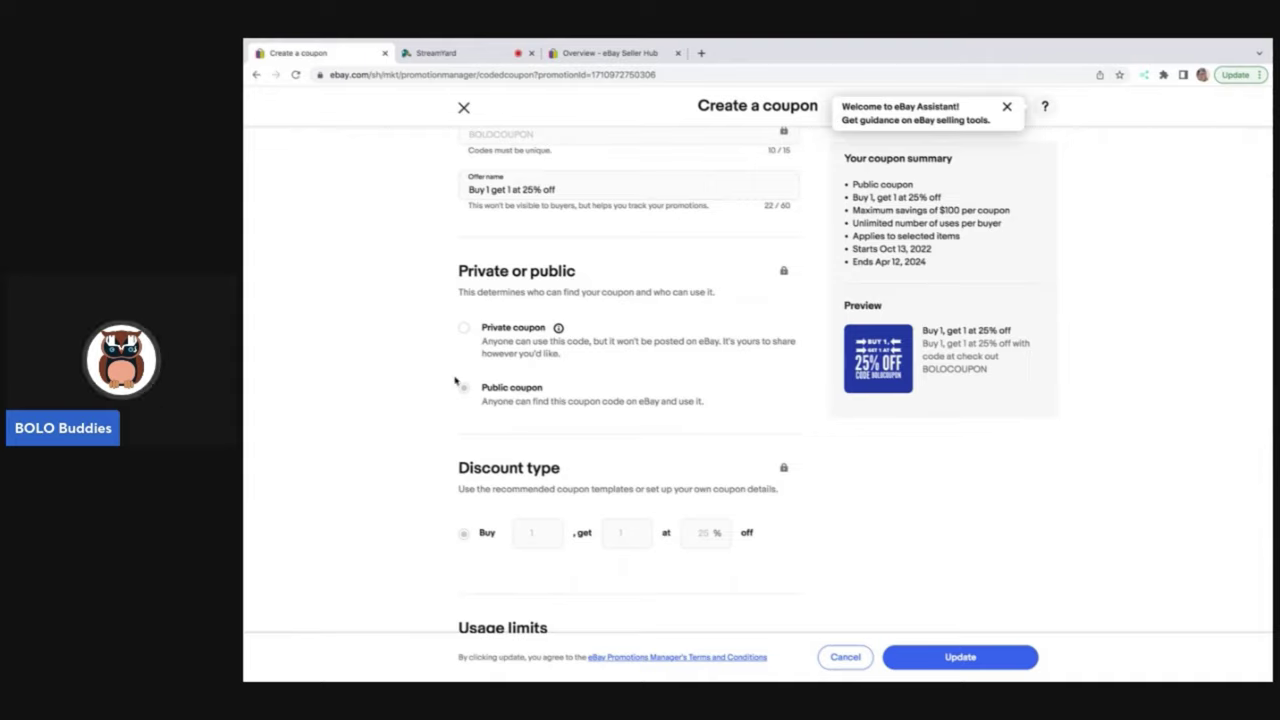
scroll(503, 427, down, 1)
scroll(503, 427, down, 2)
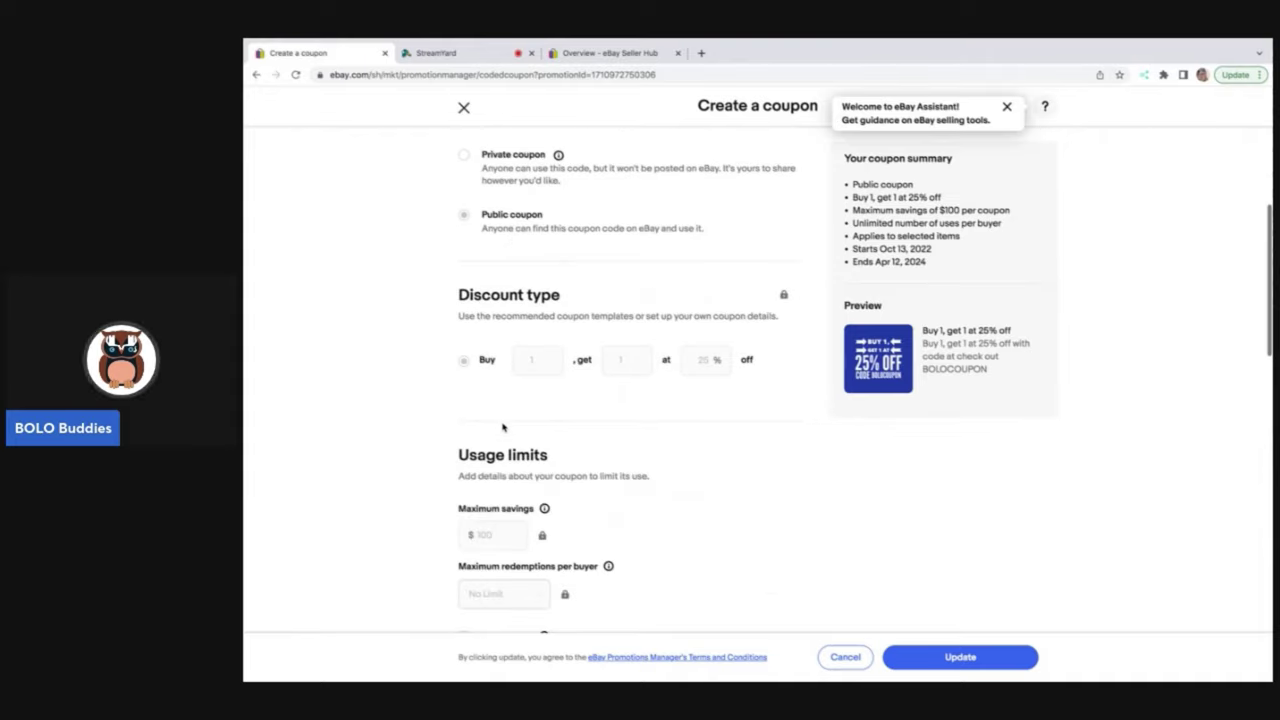
scroll(503, 427, down, 1)
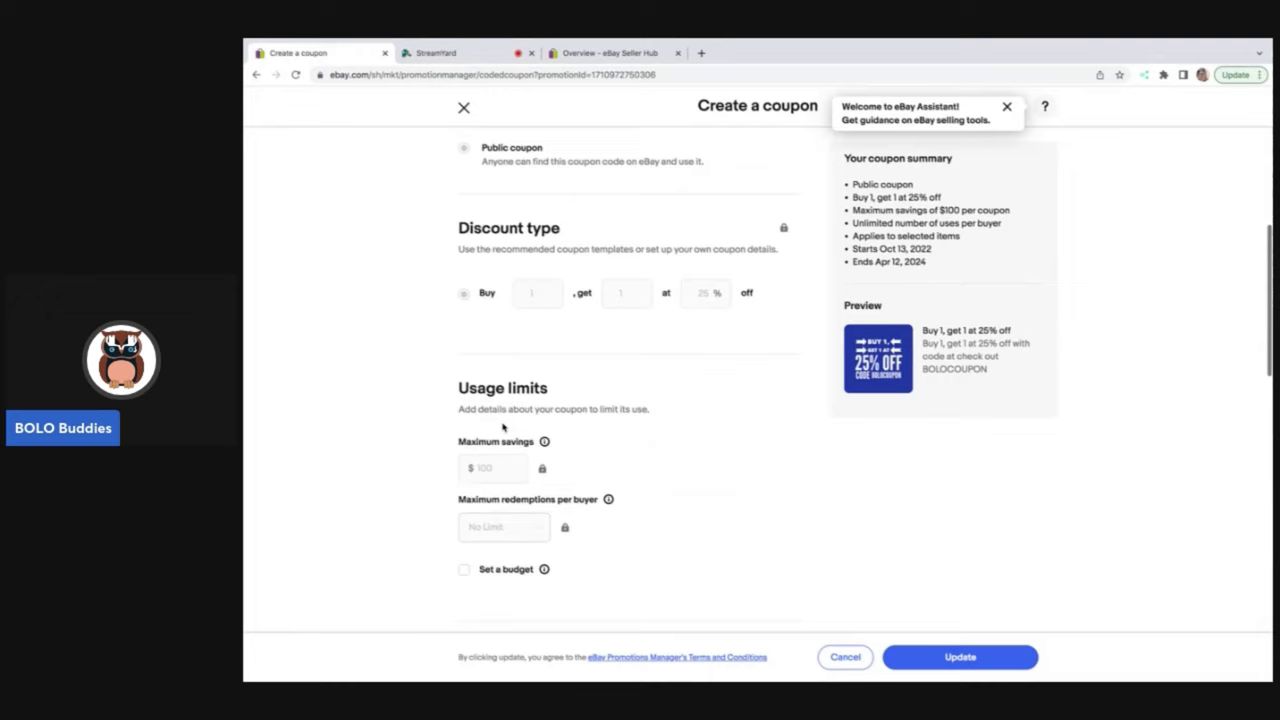
scroll(503, 427, down, 6)
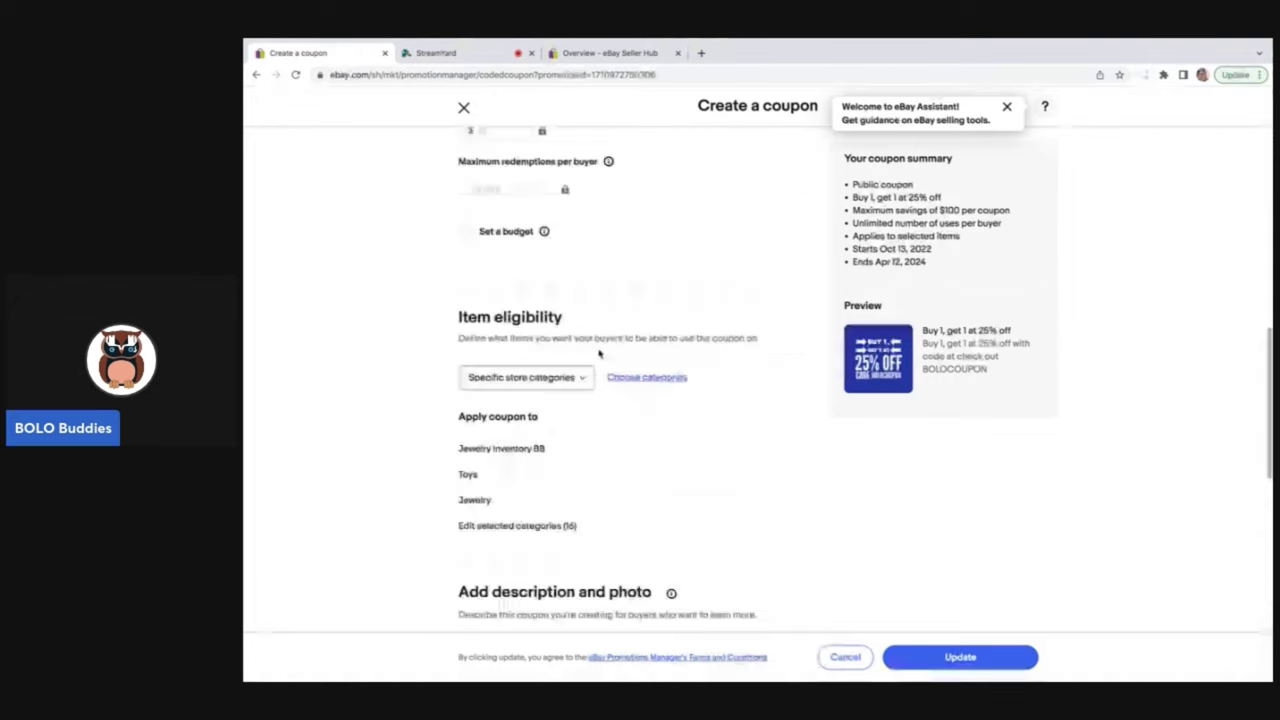
scroll(578, 356, down, 4)
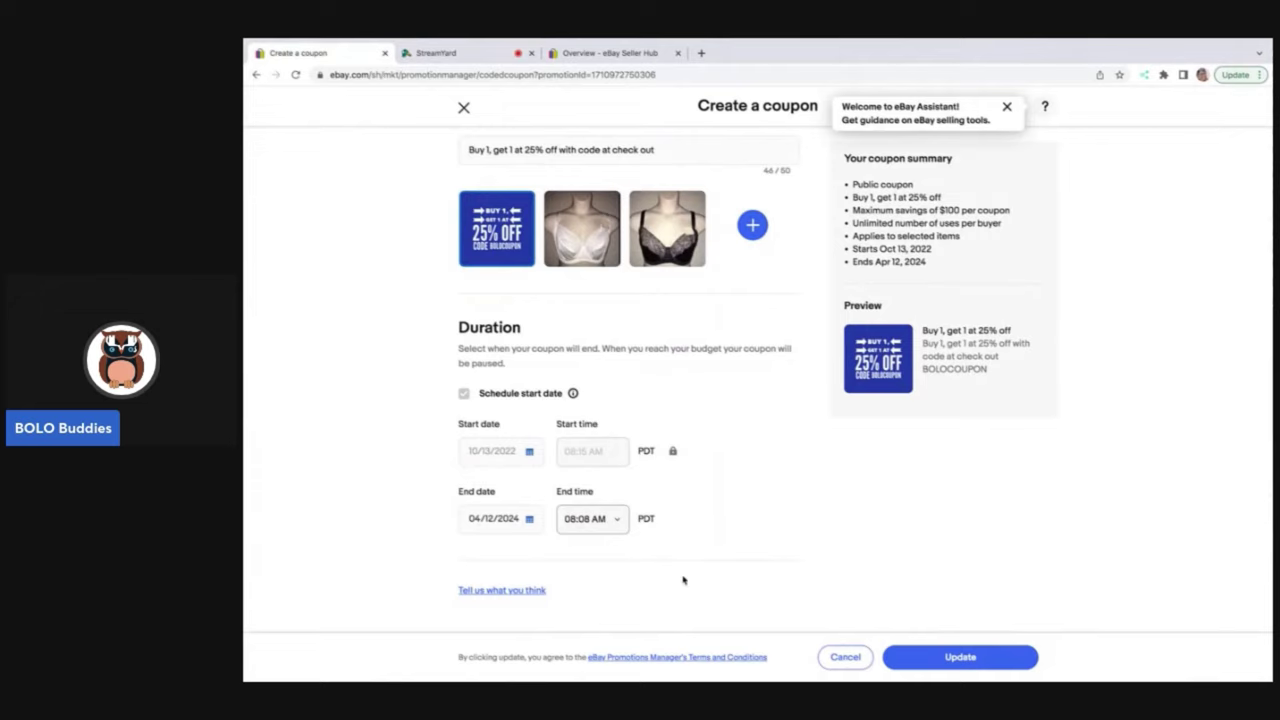
click(930, 657)
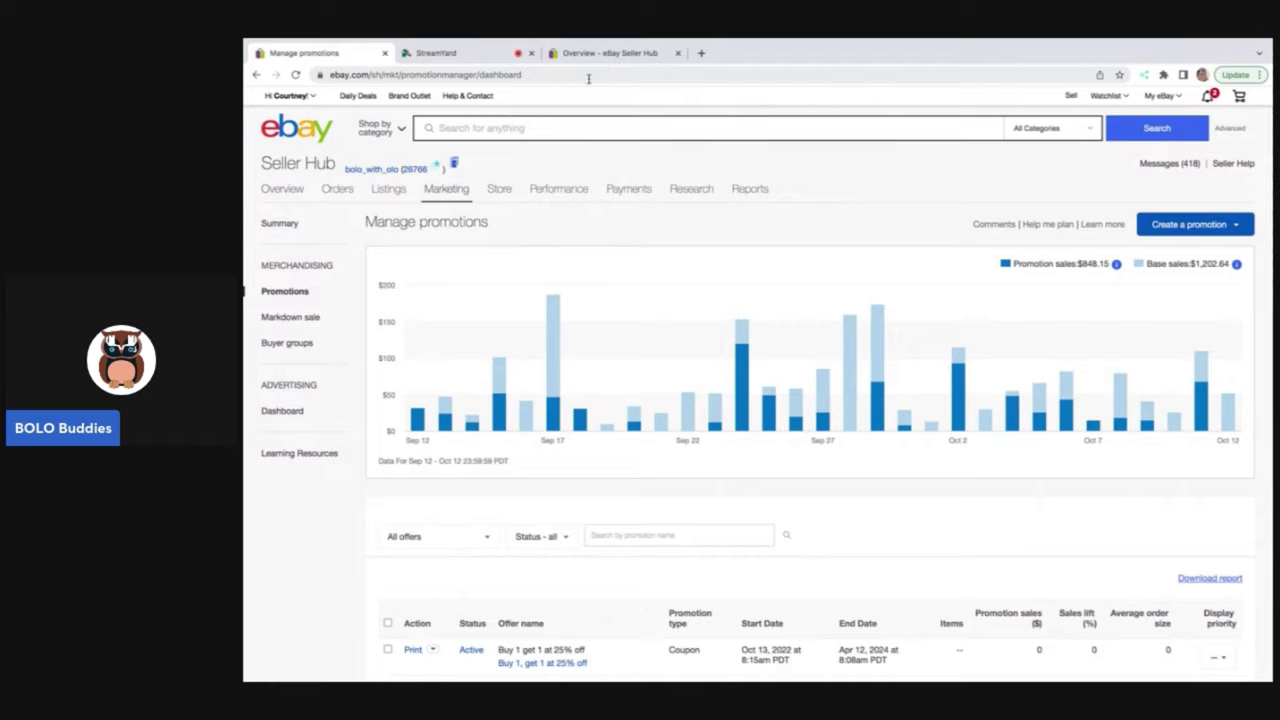
From the seller's store, open the Snow Tiger Mask listing and view all BOLOCOUPON-eligible items.
mouse_move(382, 194)
click(370, 170)
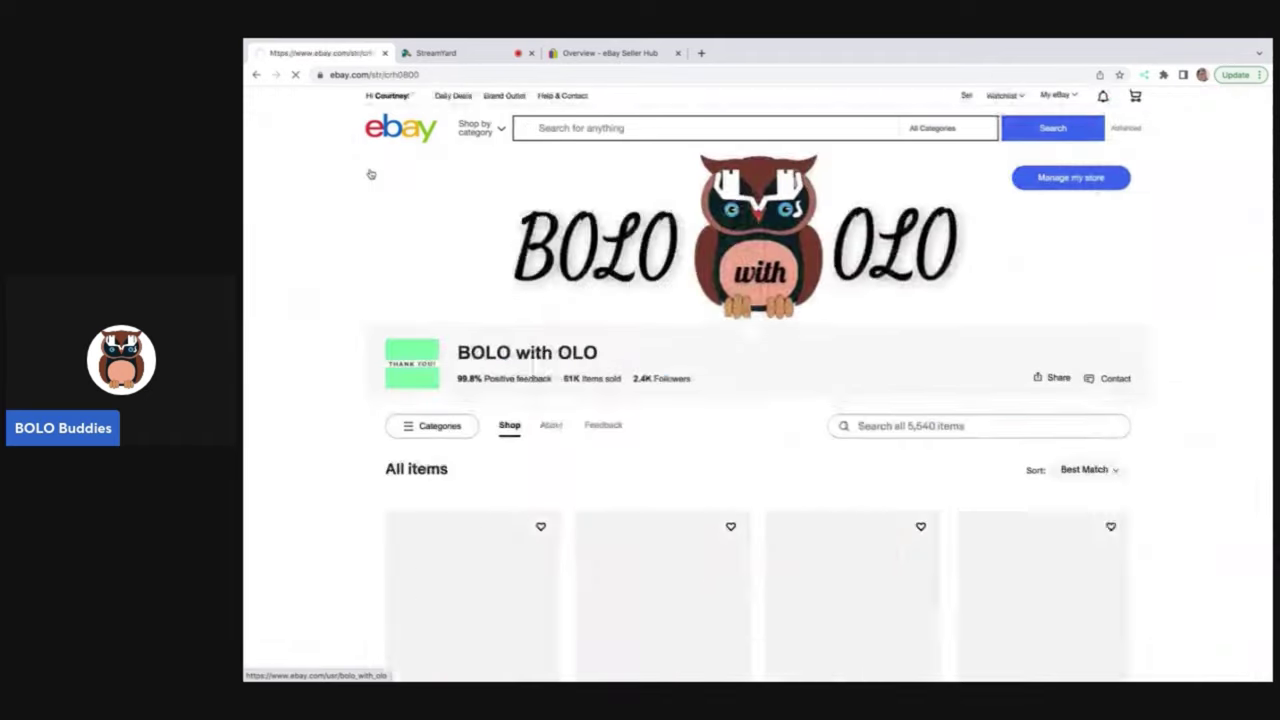
scroll(443, 432, down, 1)
scroll(443, 432, down, 2)
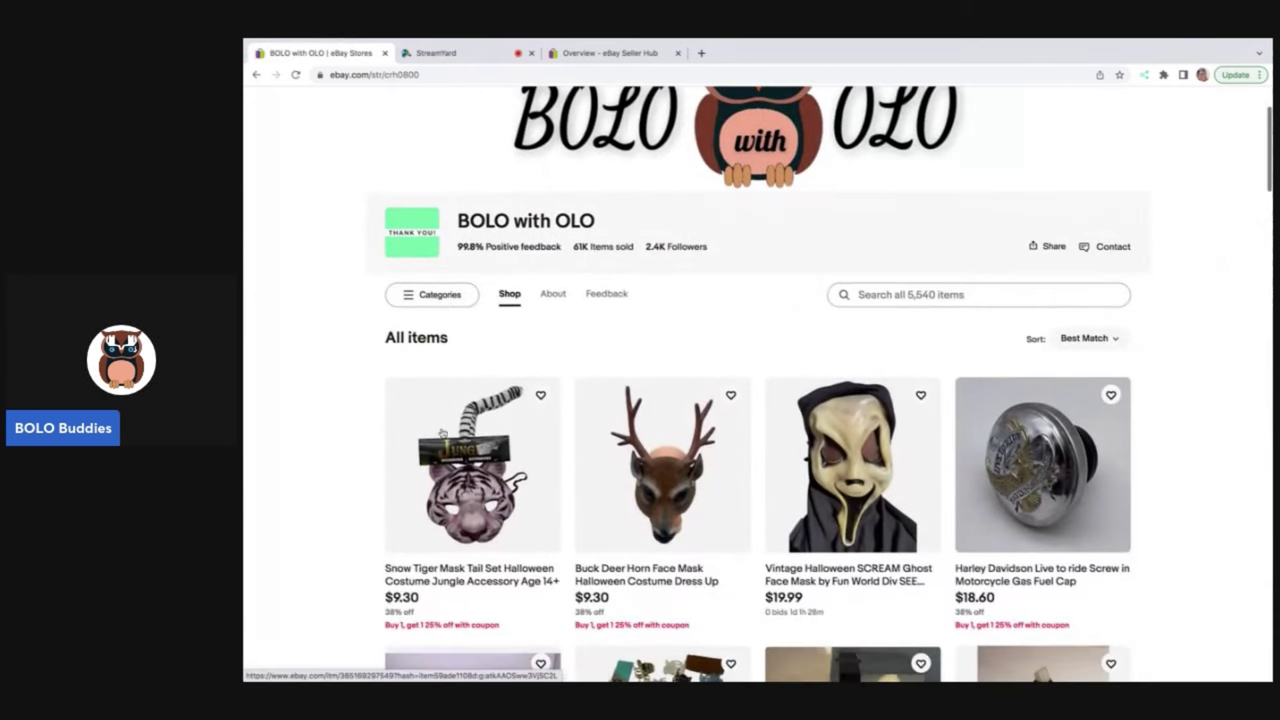
click(451, 462)
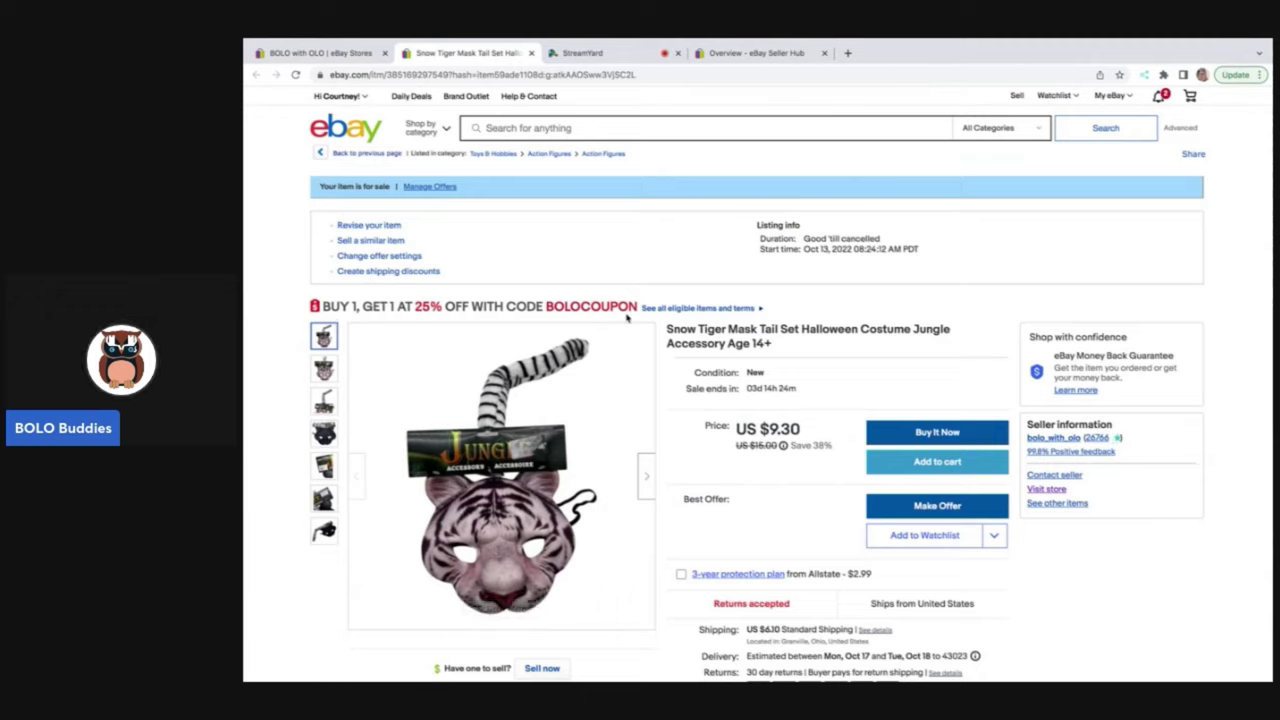
click(681, 312)
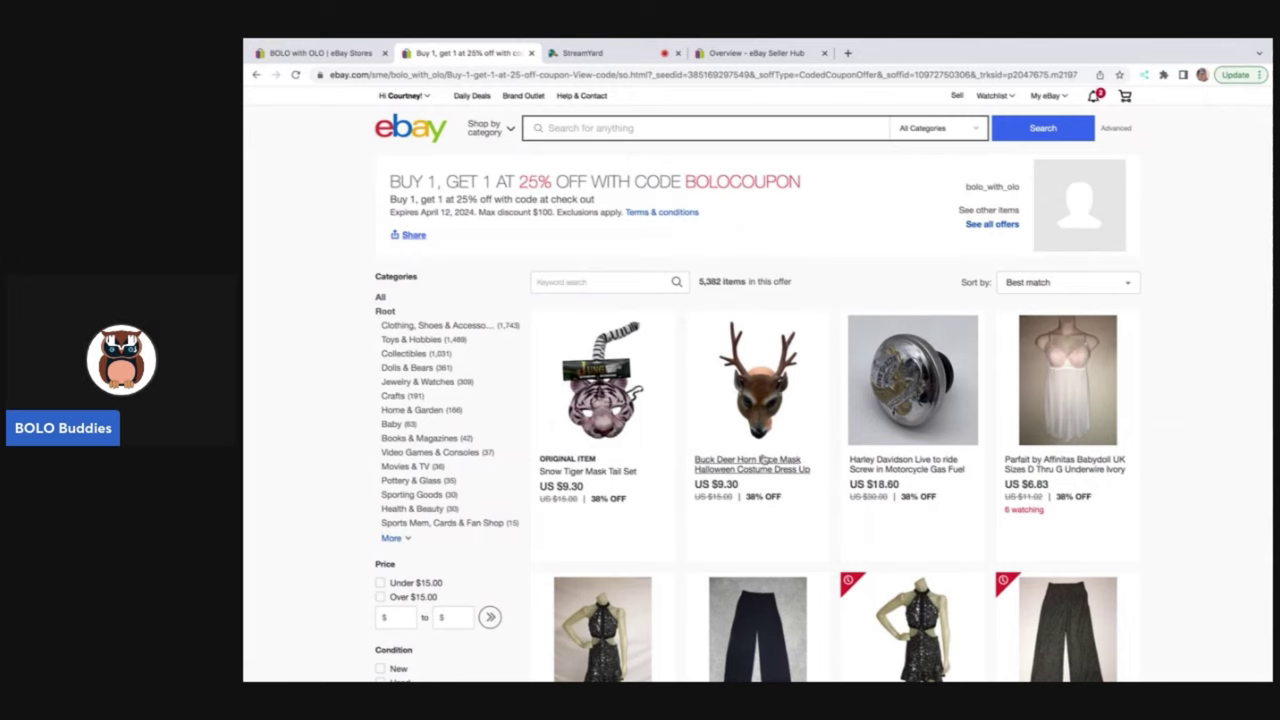
scroll(763, 459, down, 9)
scroll(763, 459, down, 5)
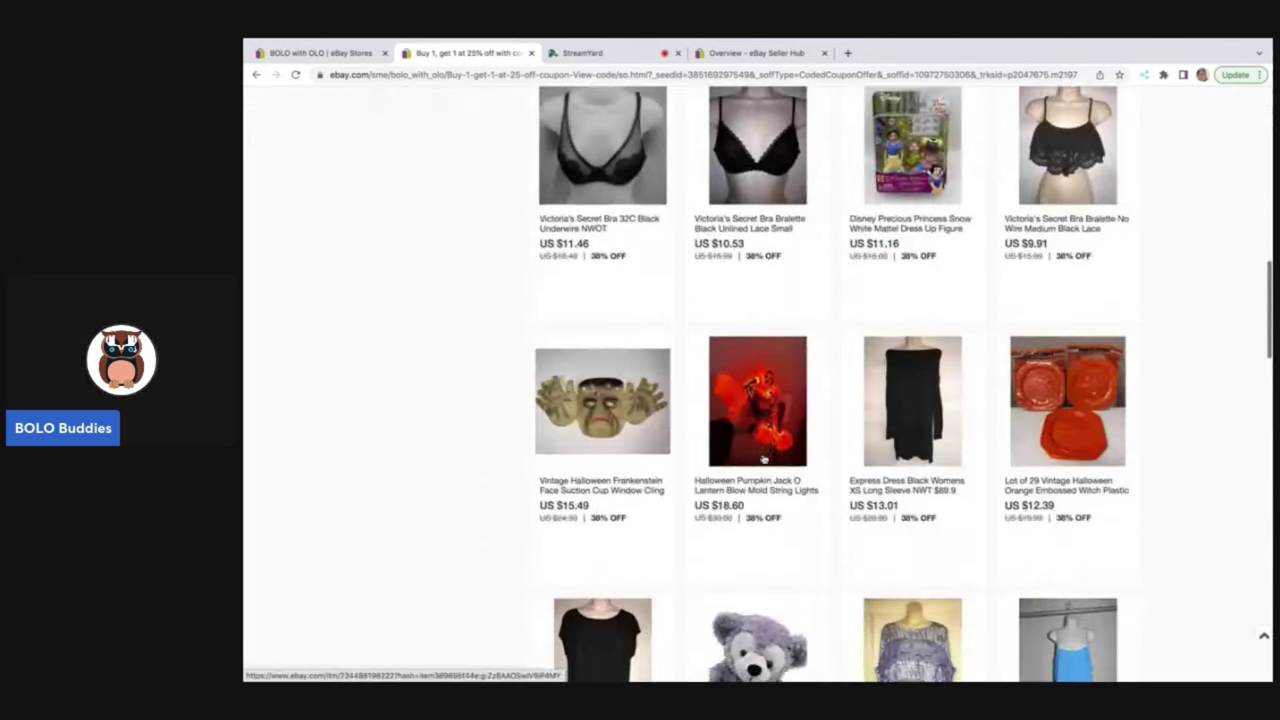
scroll(763, 459, down, 2)
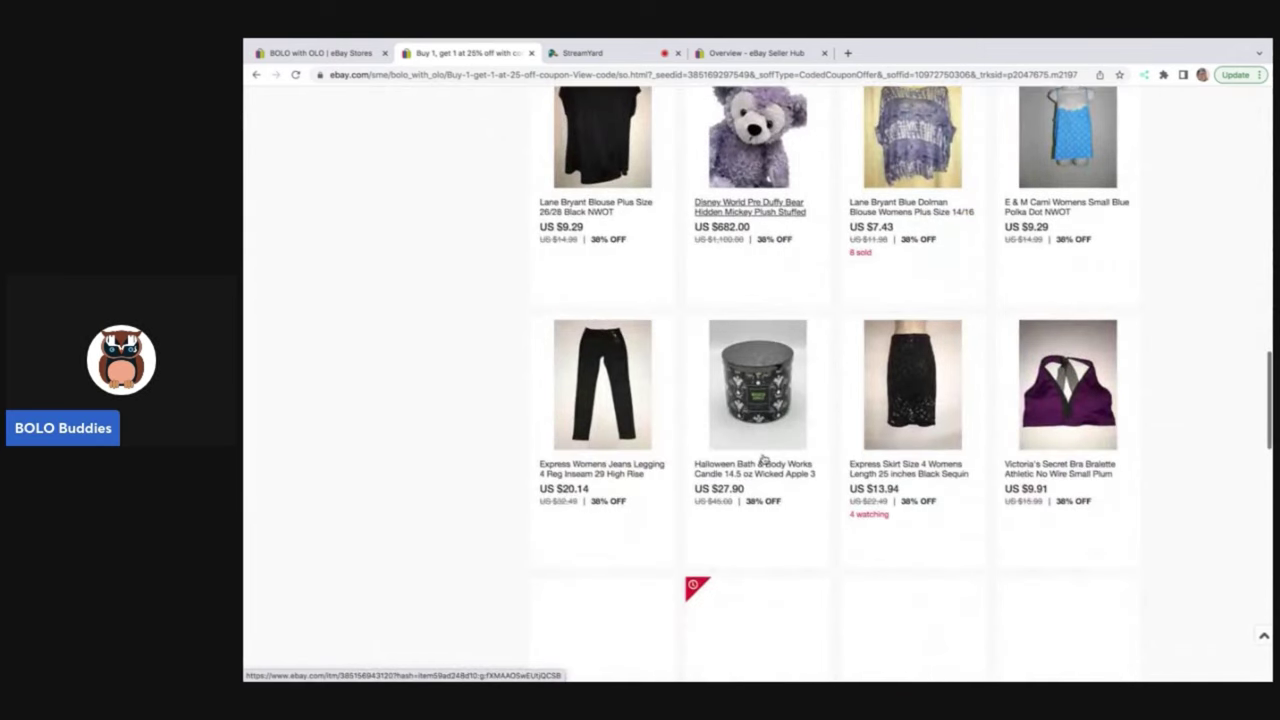
scroll(763, 459, down, 10)
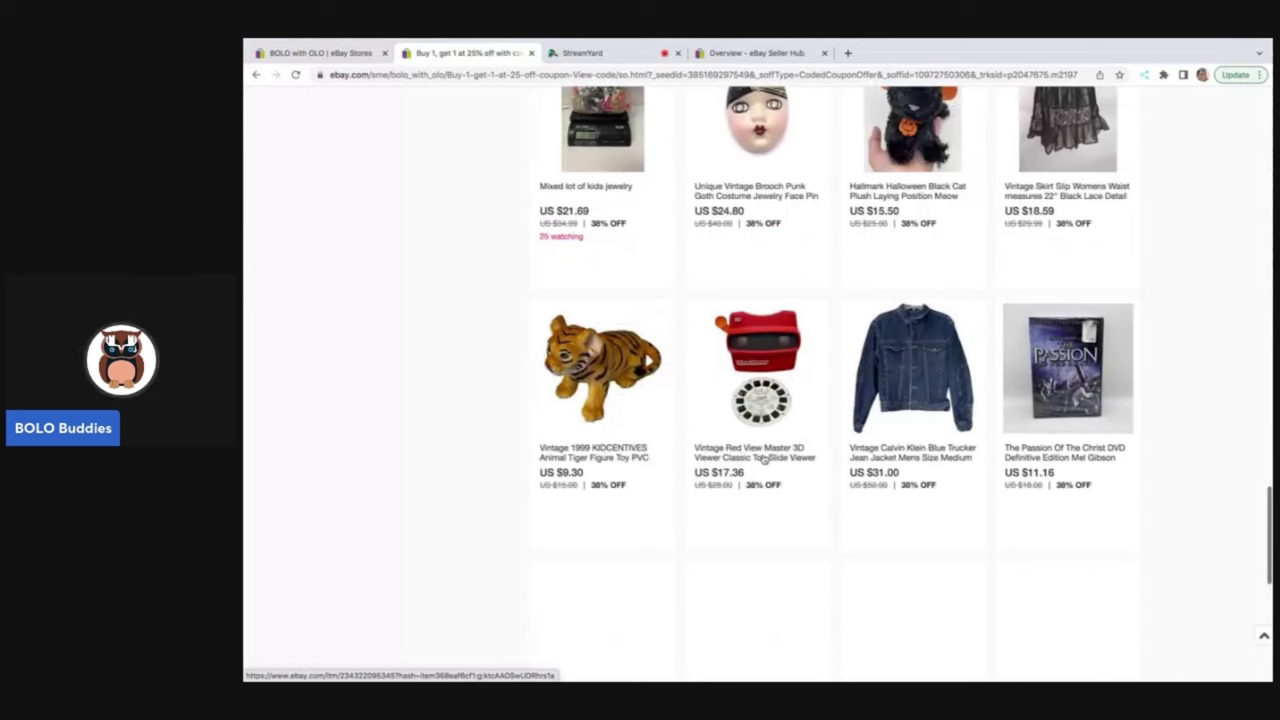
scroll(763, 459, up, 20)
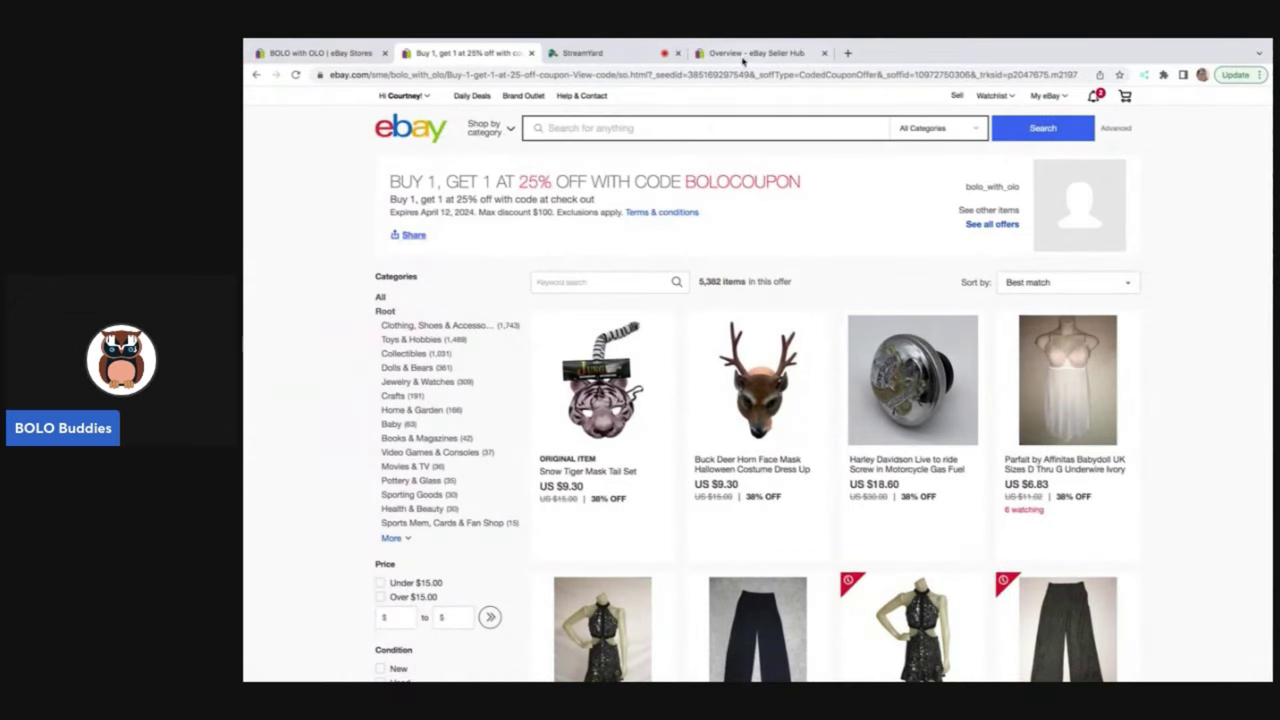
Go from Overview through Markdown Manager to Buyer groups and start a Your followers group.
click(744, 54)
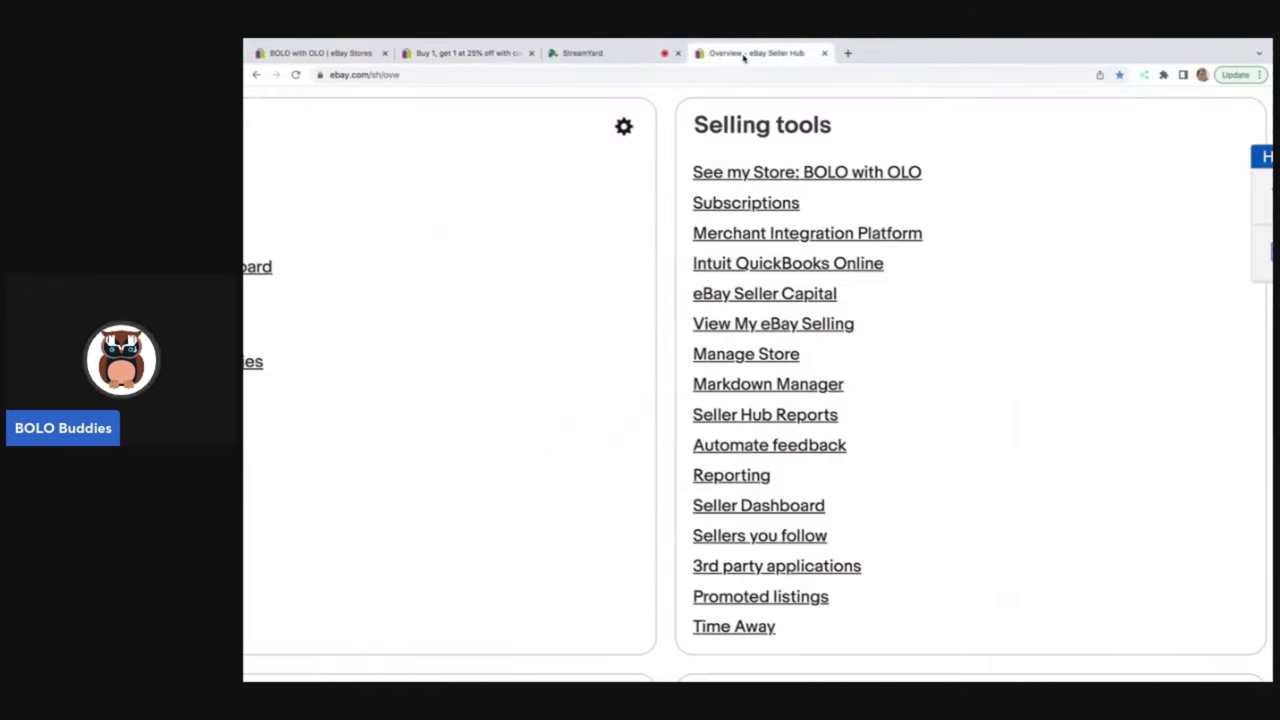
click(766, 389)
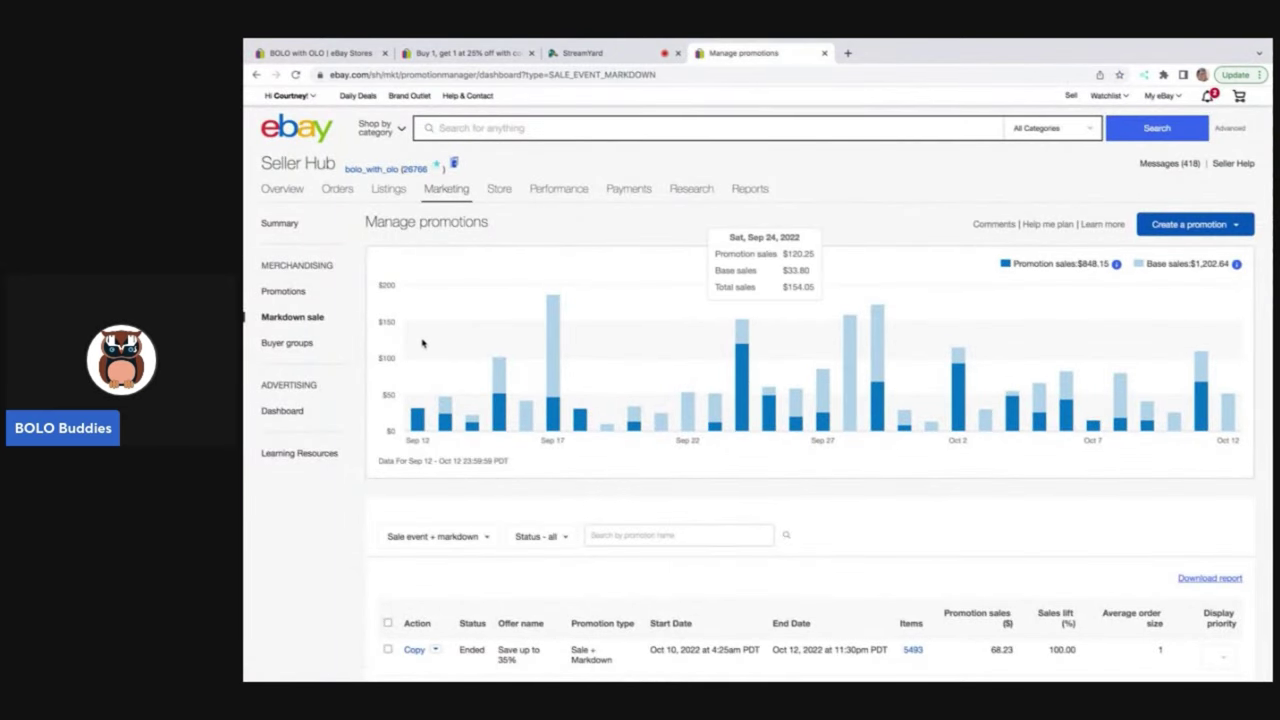
click(287, 343)
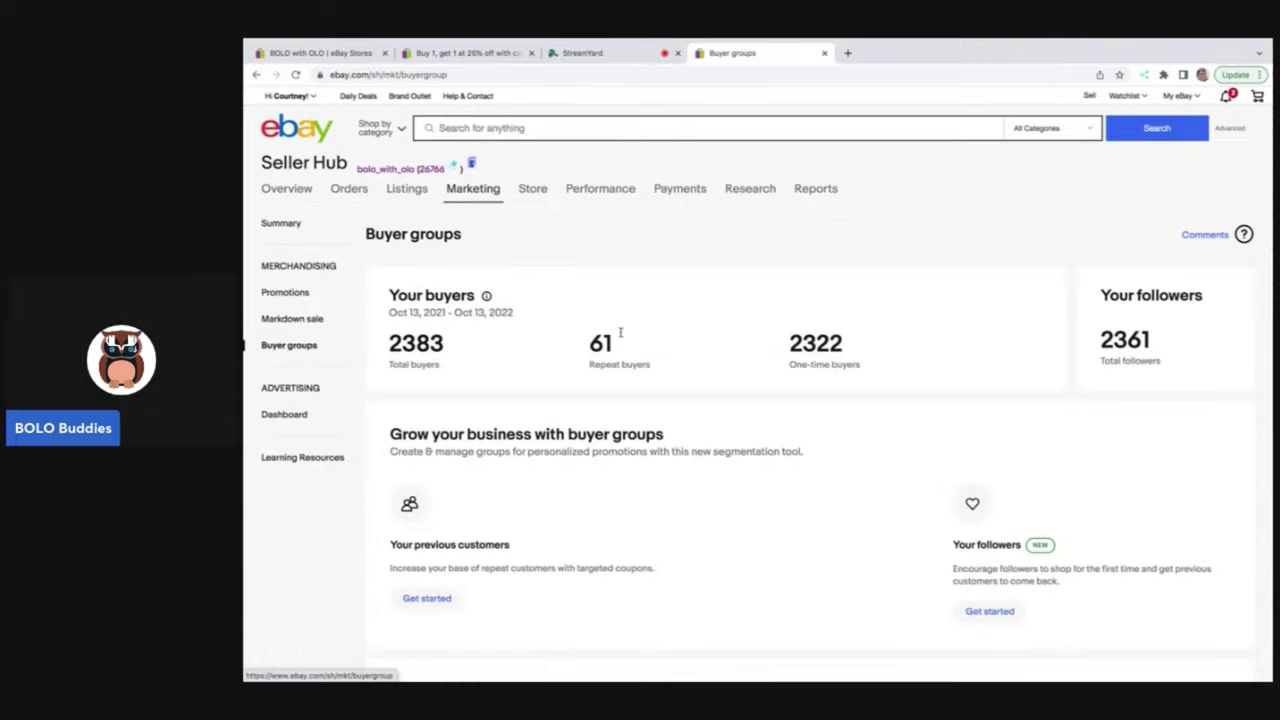
scroll(663, 347, down, 2)
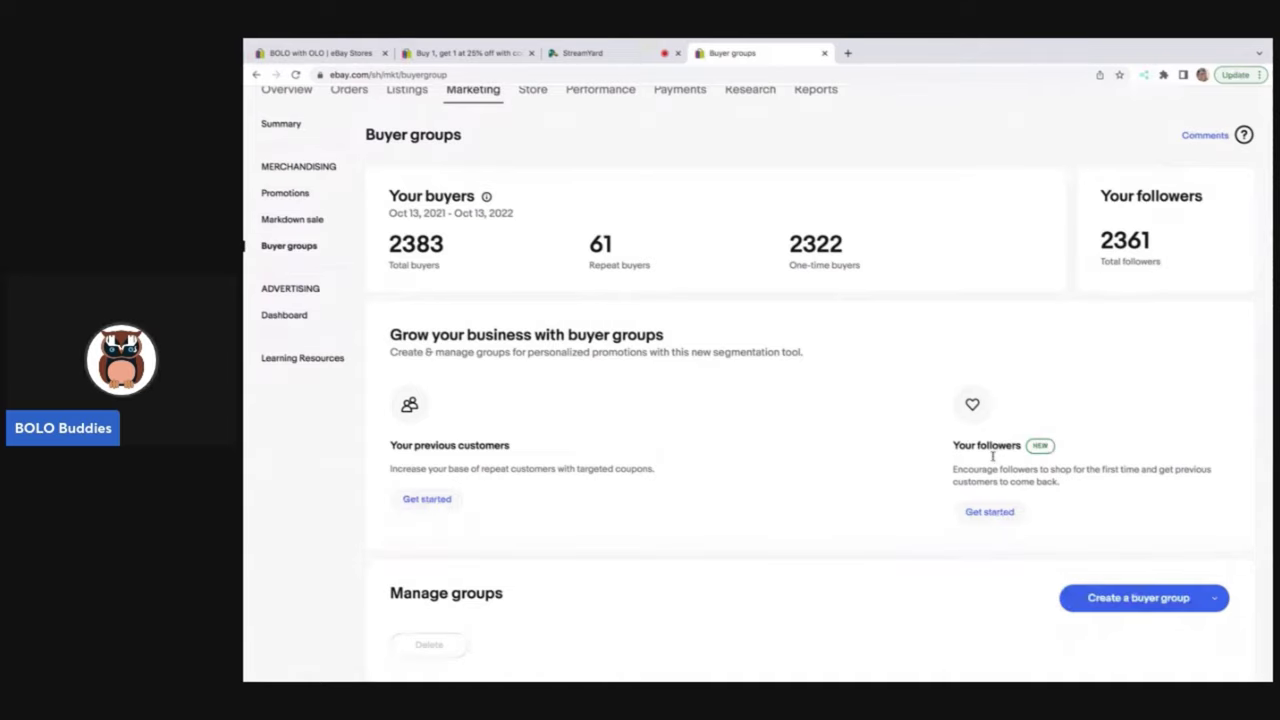
click(989, 511)
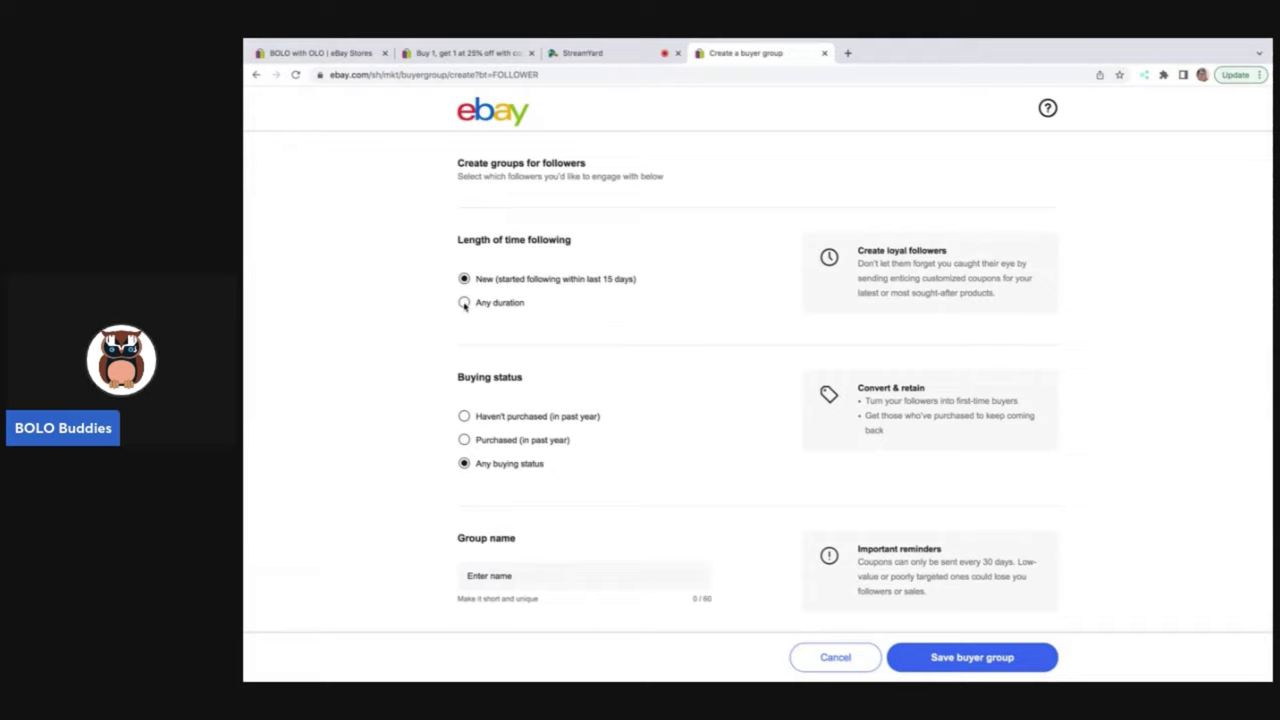
Save a buyer group of followers of any duration, named 'Followers'.
click(464, 303)
scroll(500, 476, down, 1)
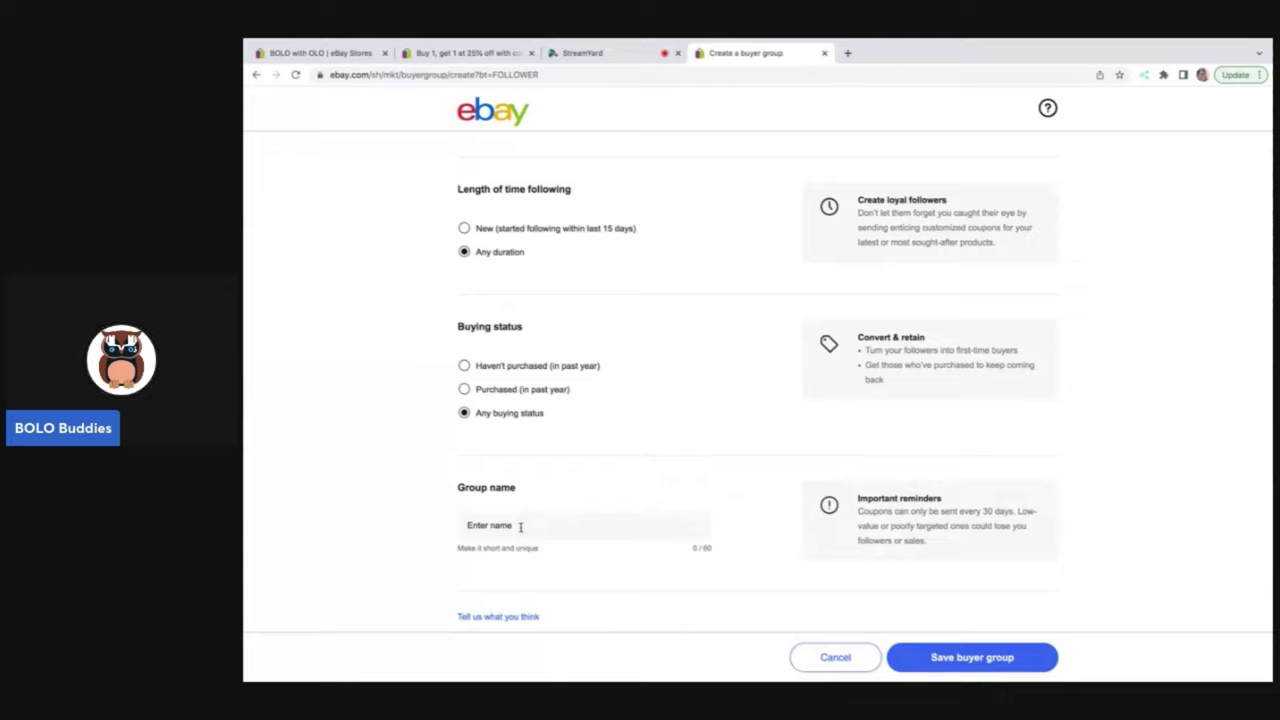
click(520, 527)
text(Followers)
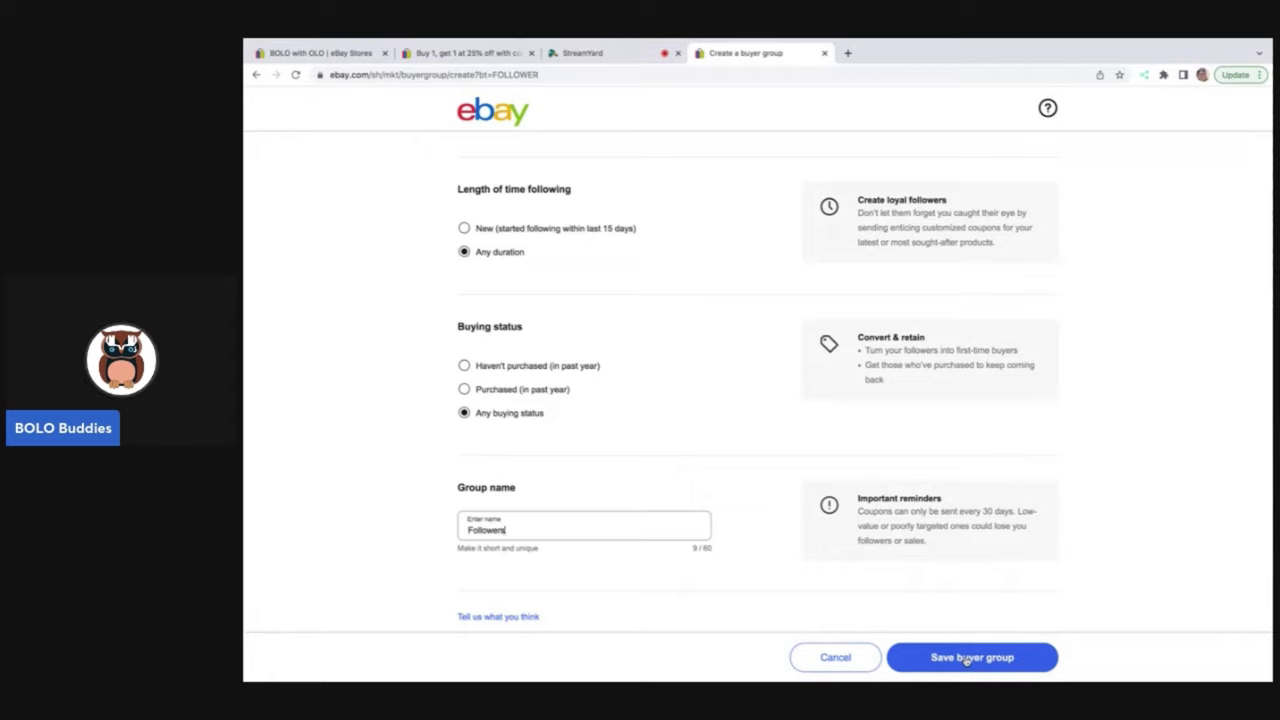
click(967, 657)
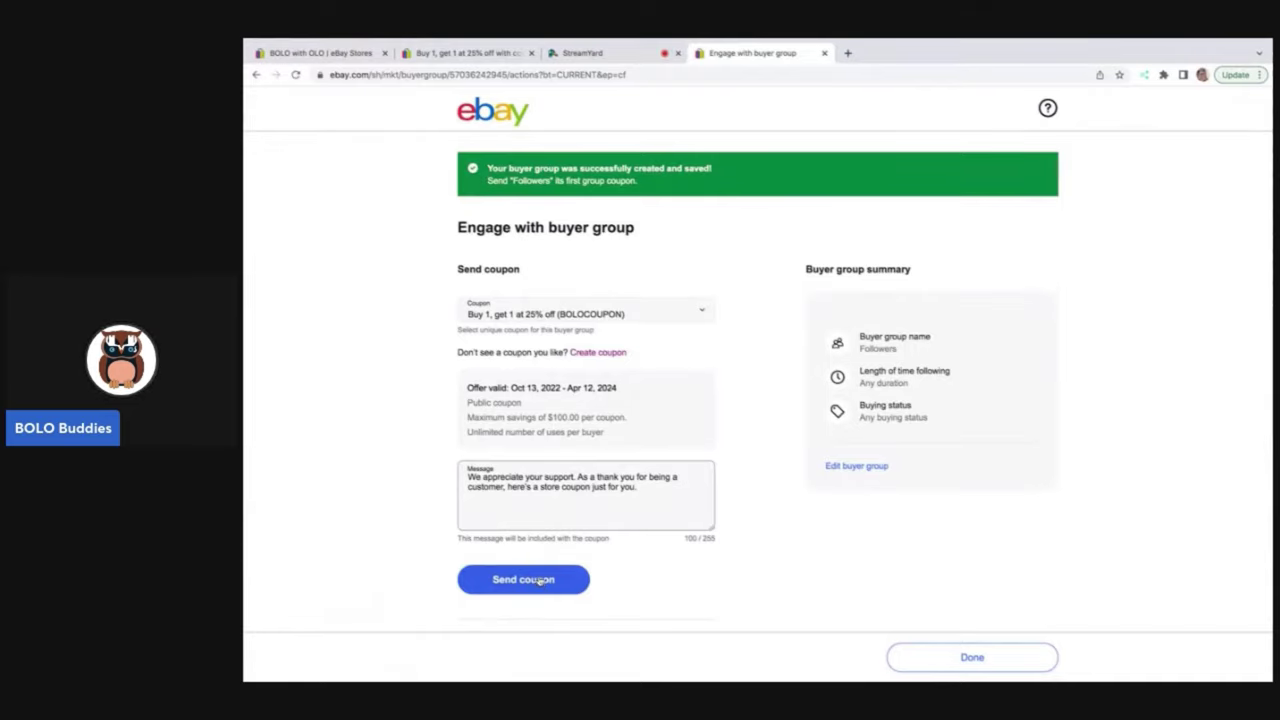
Navigate back twice to the Buyer groups page showing 2383 total buyers.
scroll(708, 377, left, 5)
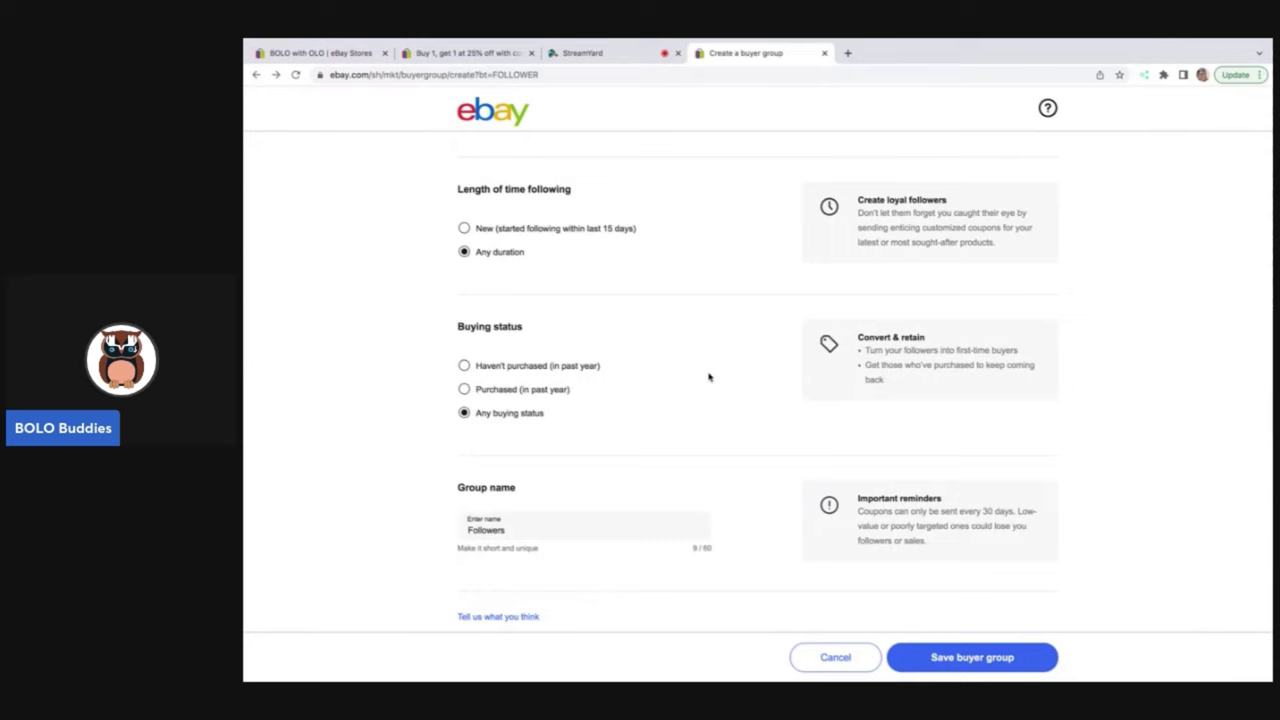
scroll(708, 377, left, 5)
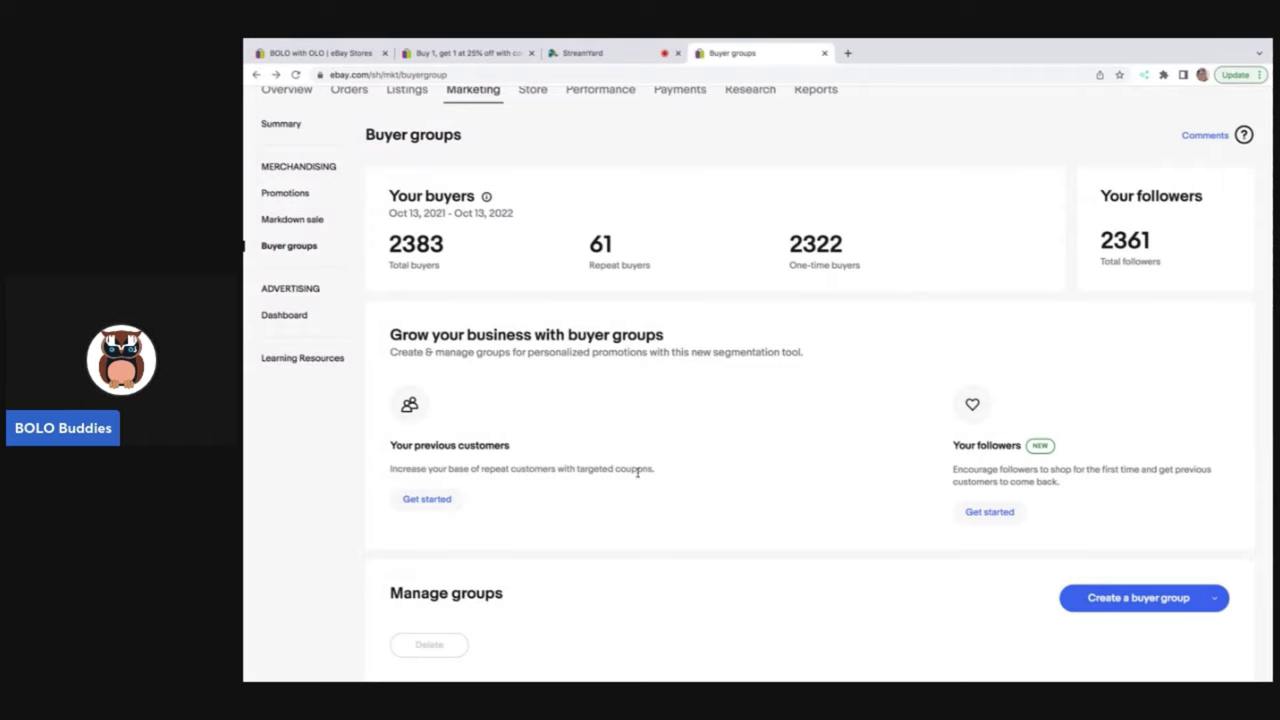
Start a previous-customers group with last purchase more than 6 months ago.
click(420, 501)
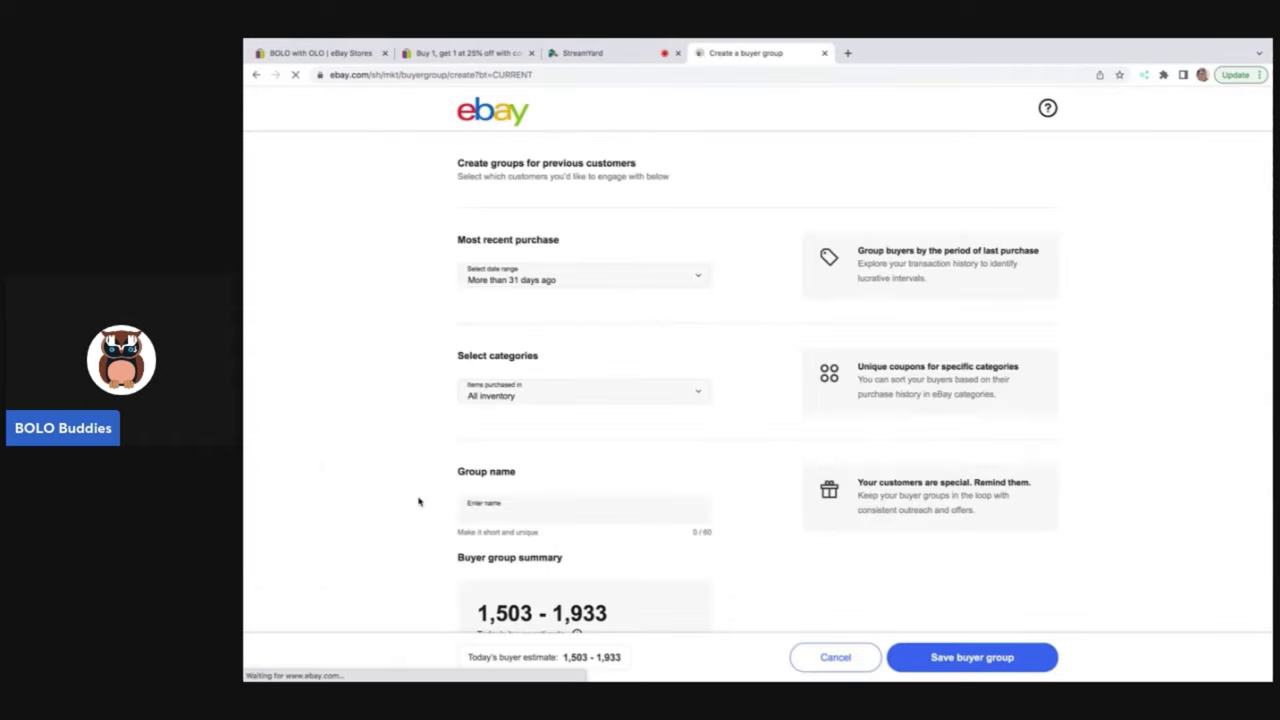
click(567, 284)
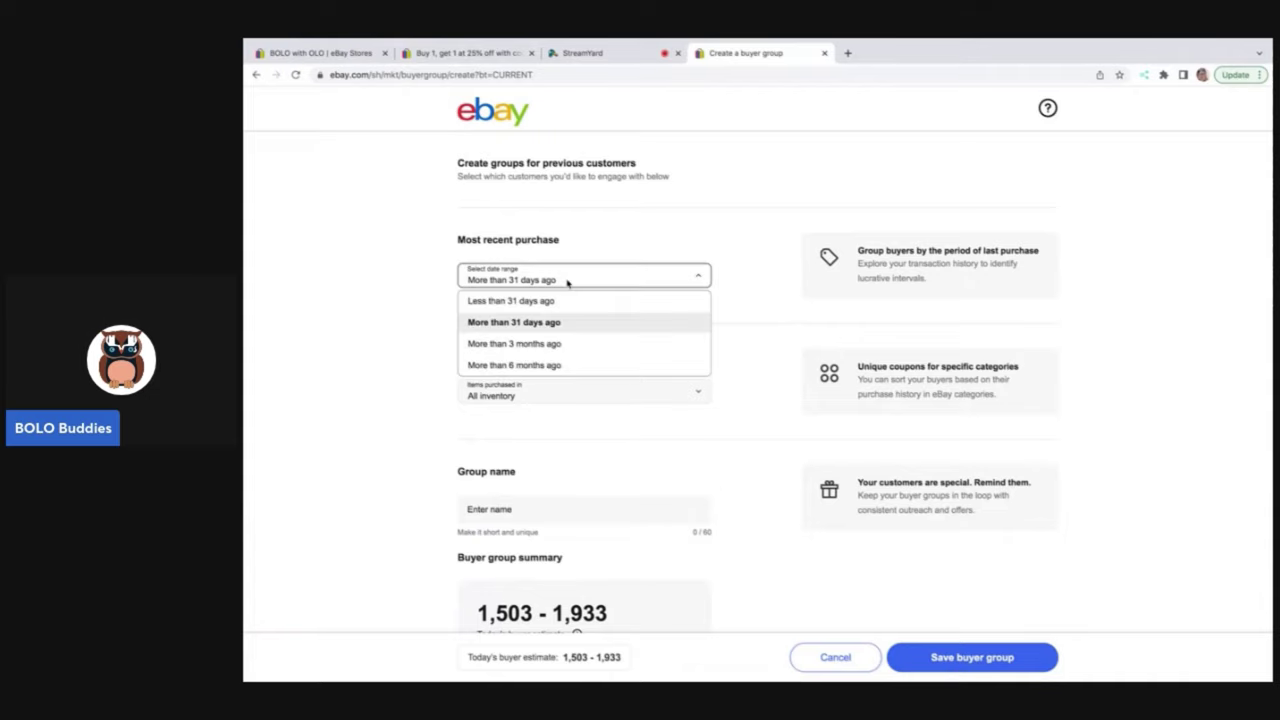
click(557, 366)
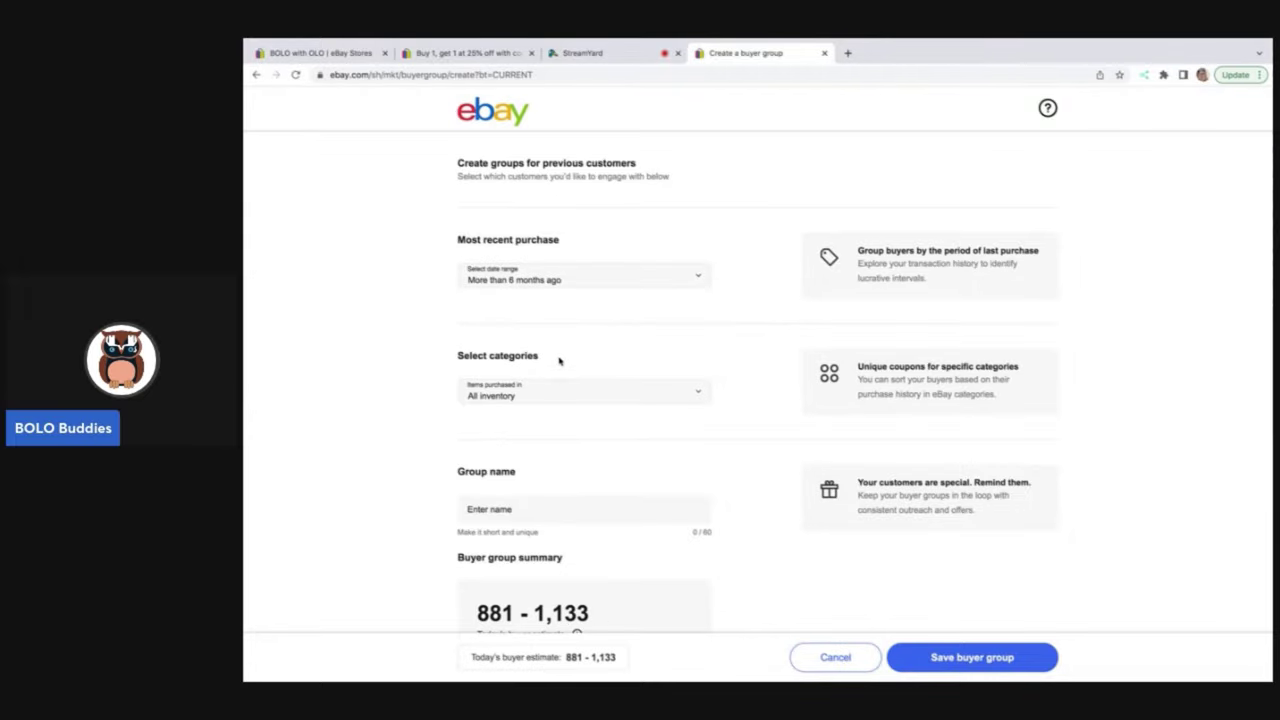
click(651, 279)
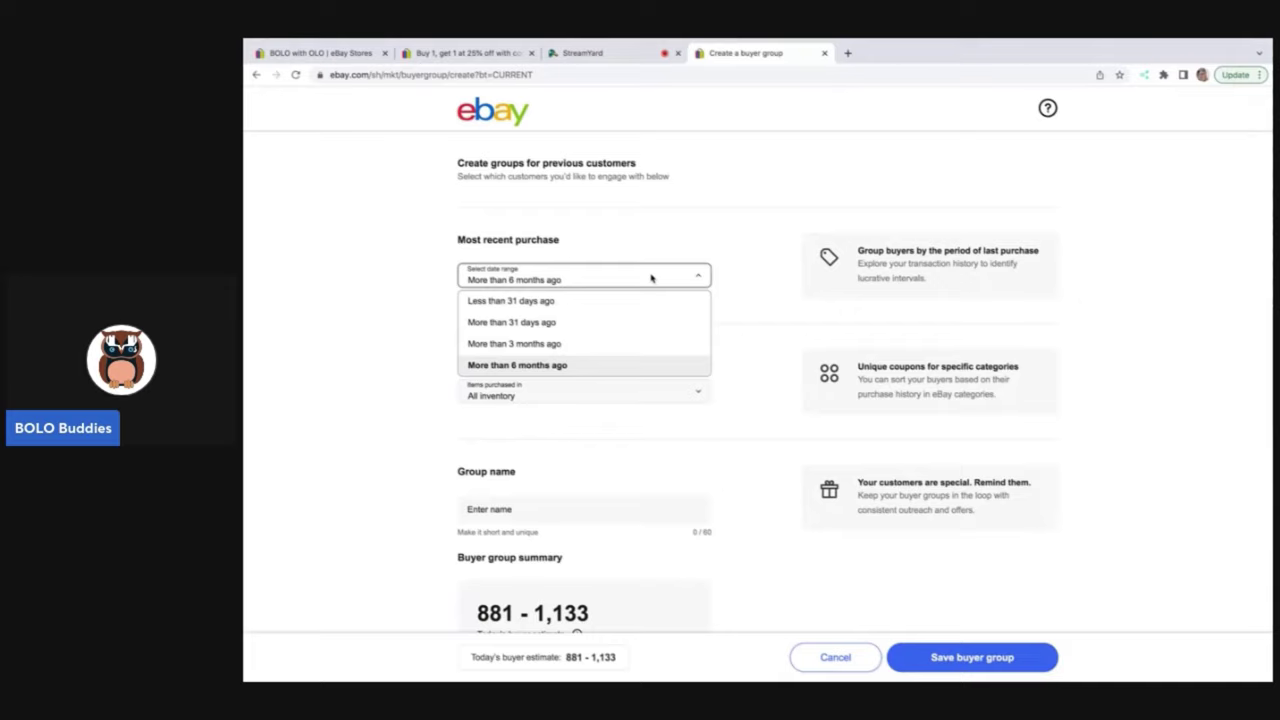
click(673, 251)
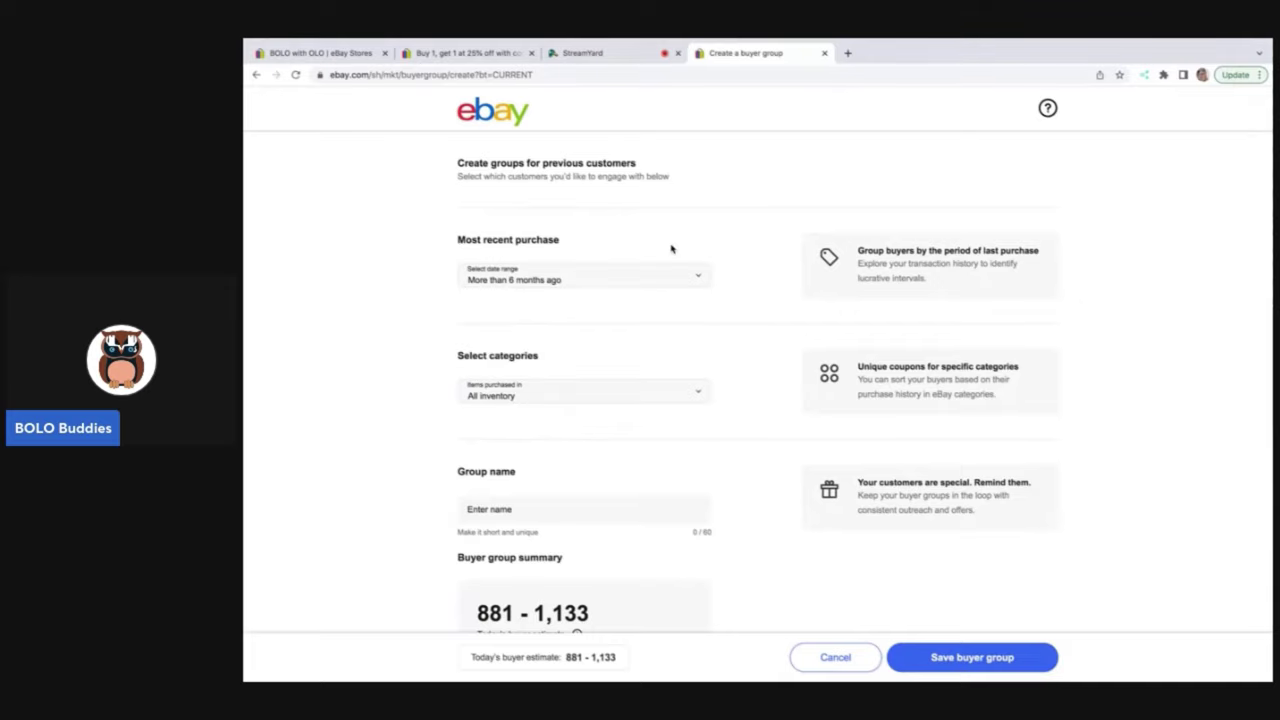
Try Specific eBay categories, cancel the checklist, and revert to All inventory.
click(553, 399)
click(542, 441)
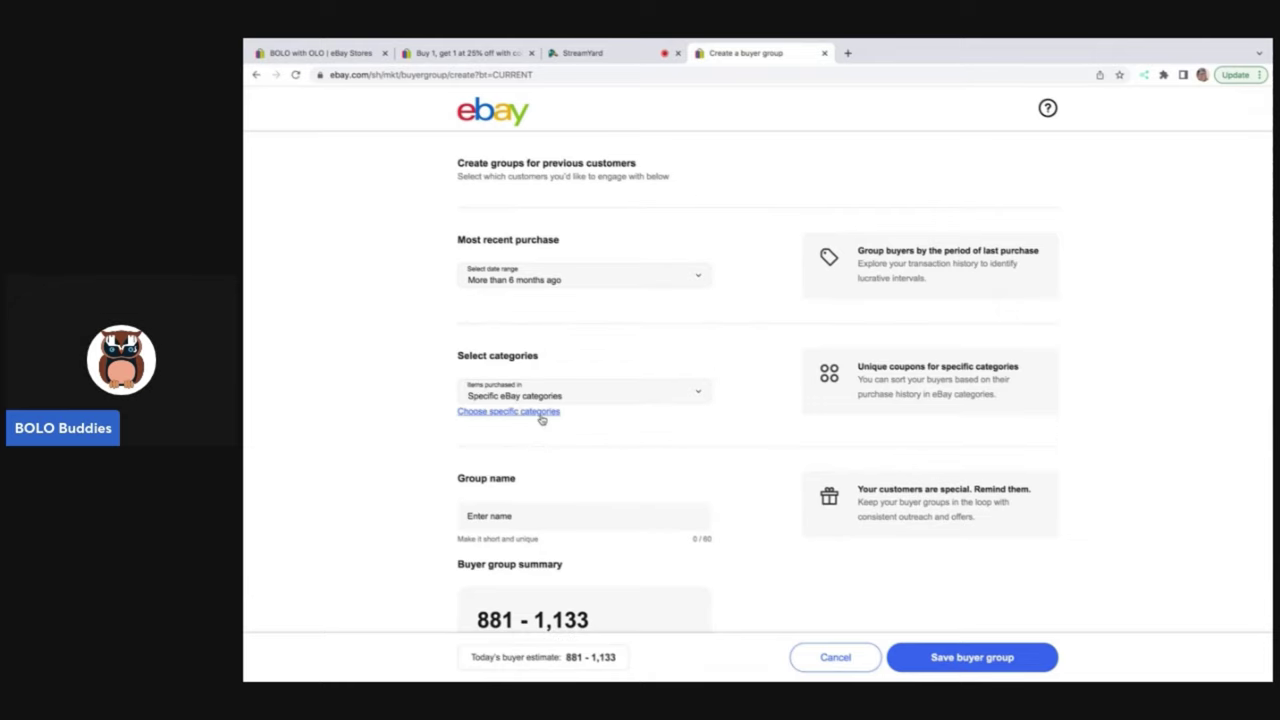
click(541, 419)
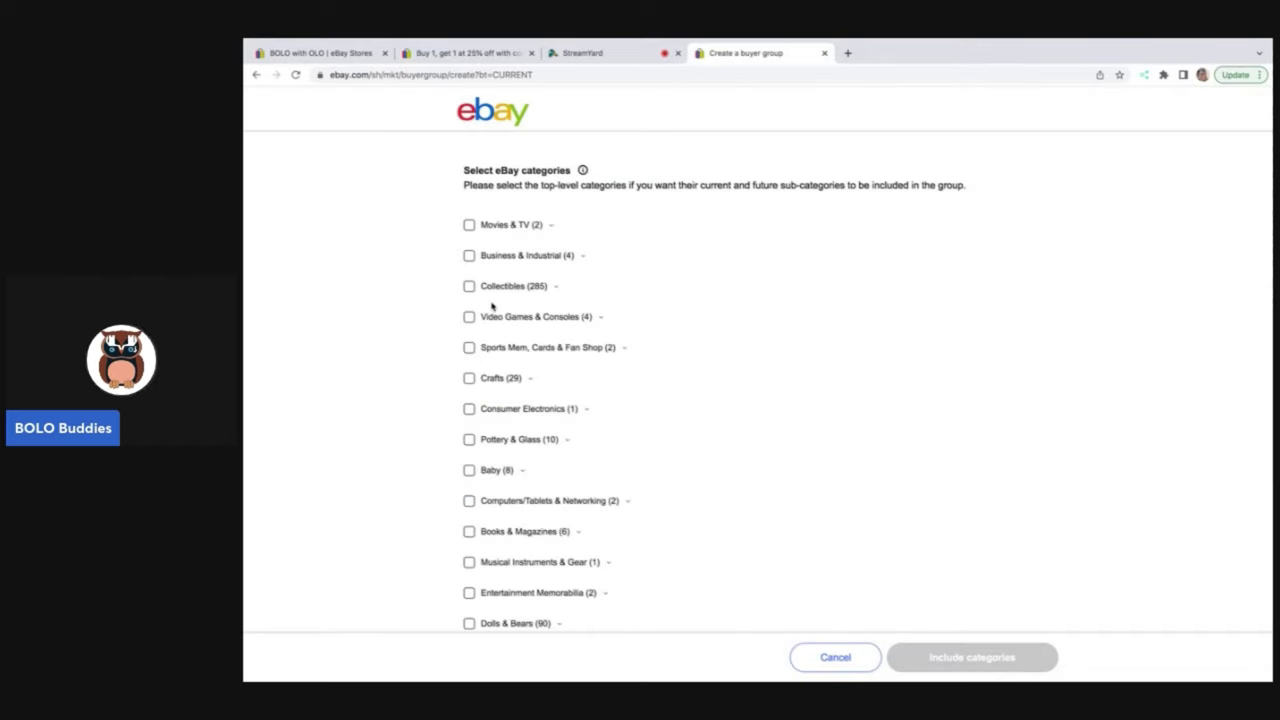
click(828, 657)
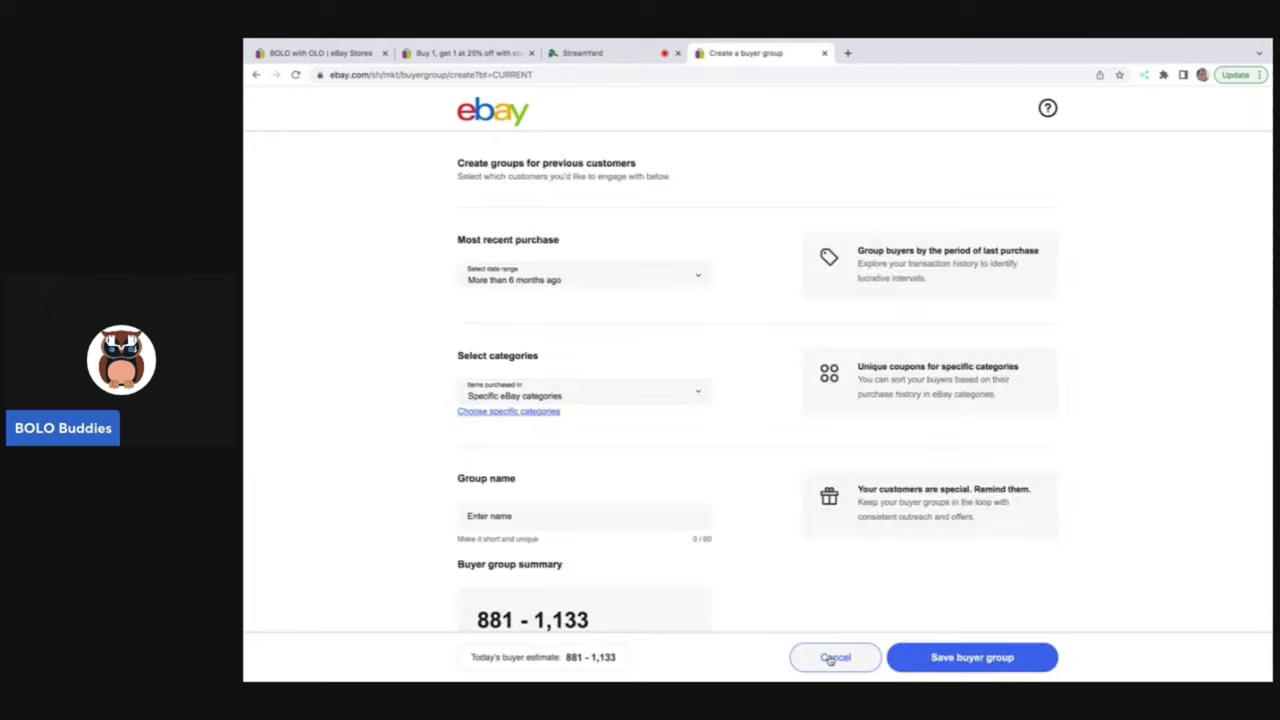
scroll(765, 432, down, 1)
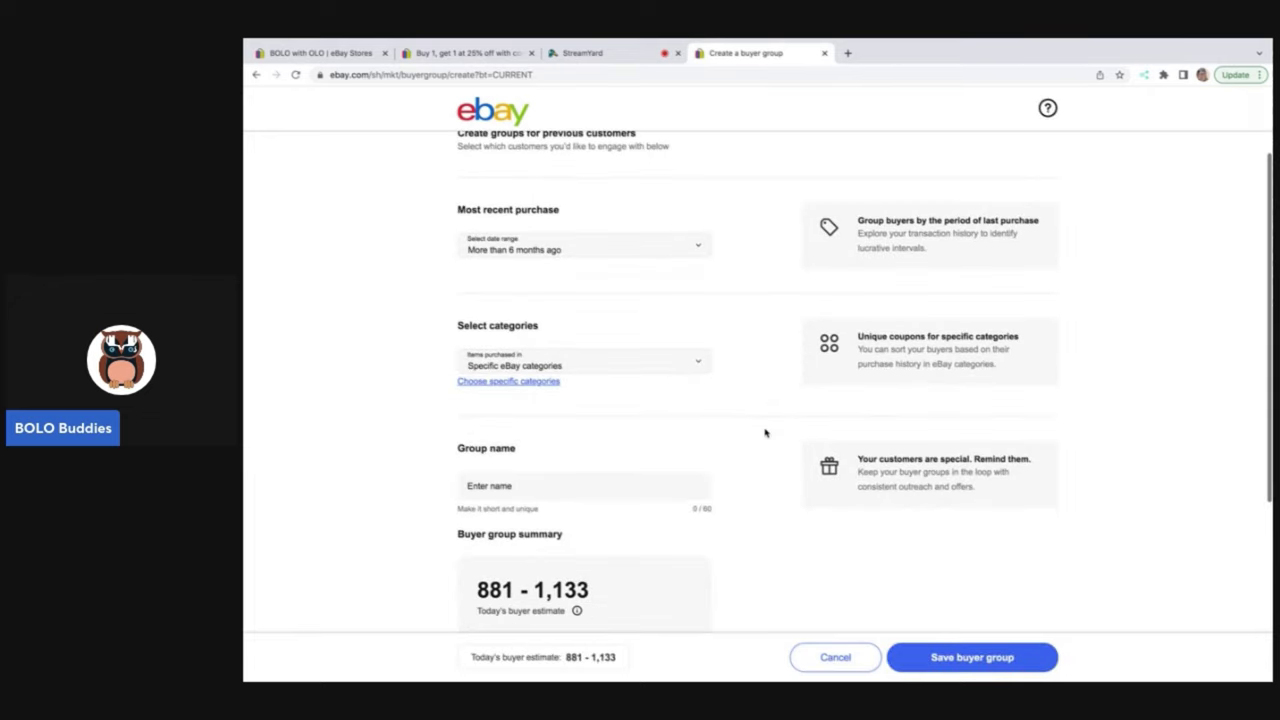
click(700, 360)
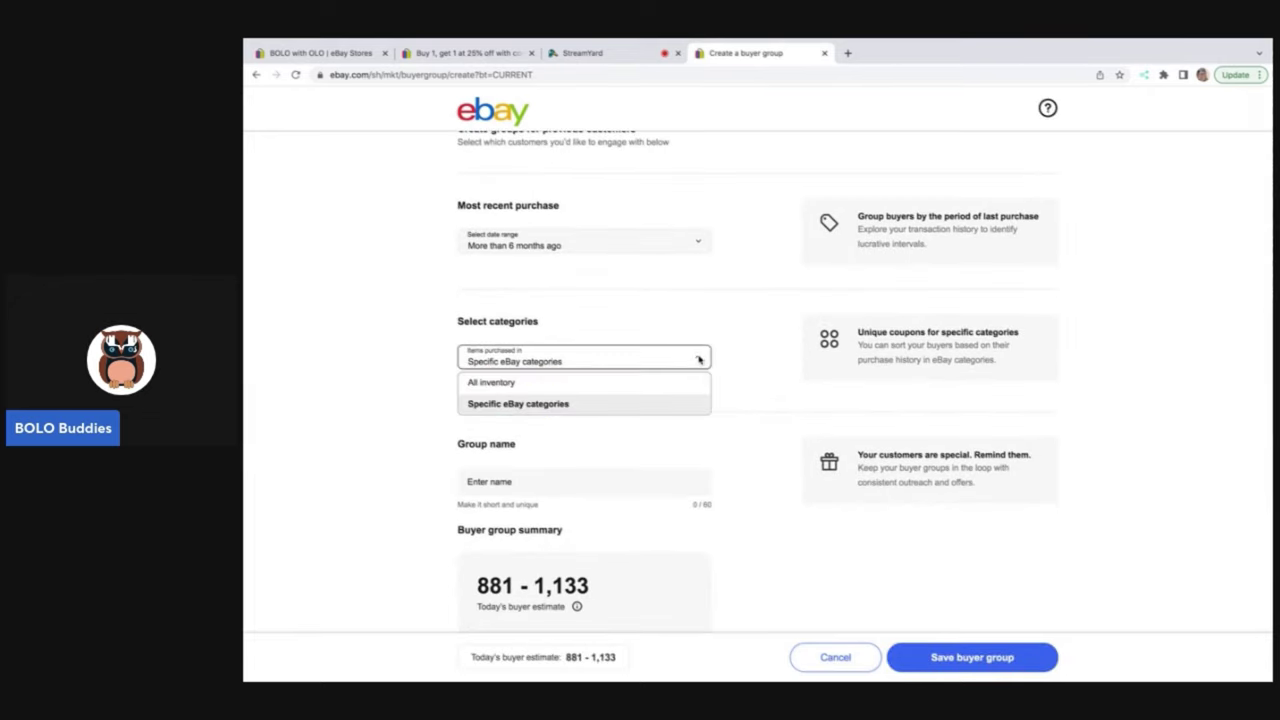
click(651, 384)
Name the previous-customers group 'Buyers'.
scroll(740, 420, down, 4)
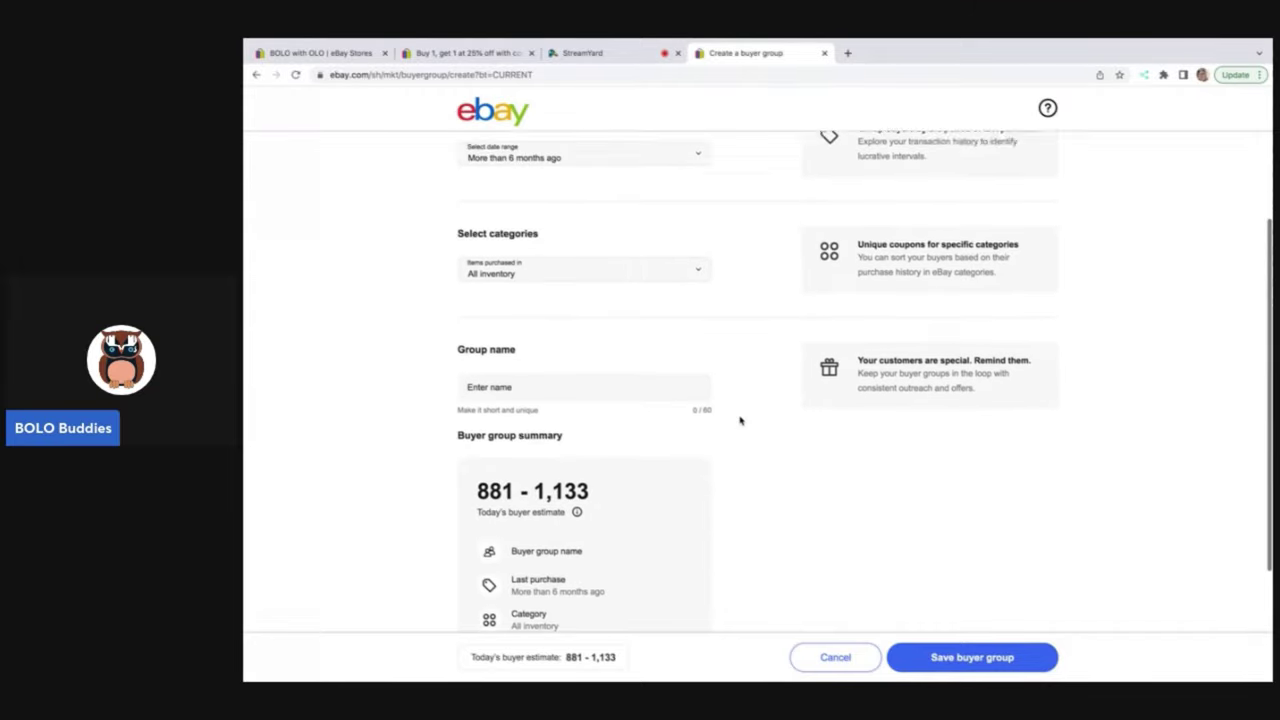
click(655, 343)
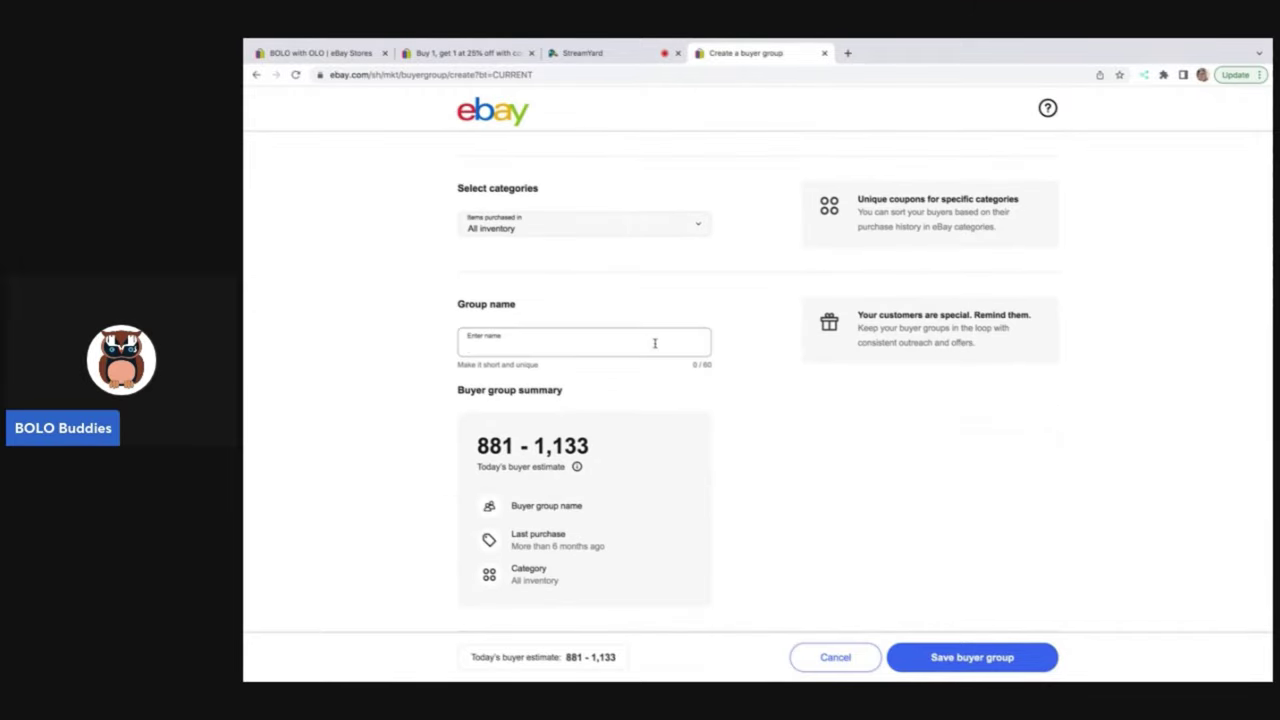
text(Buyers)
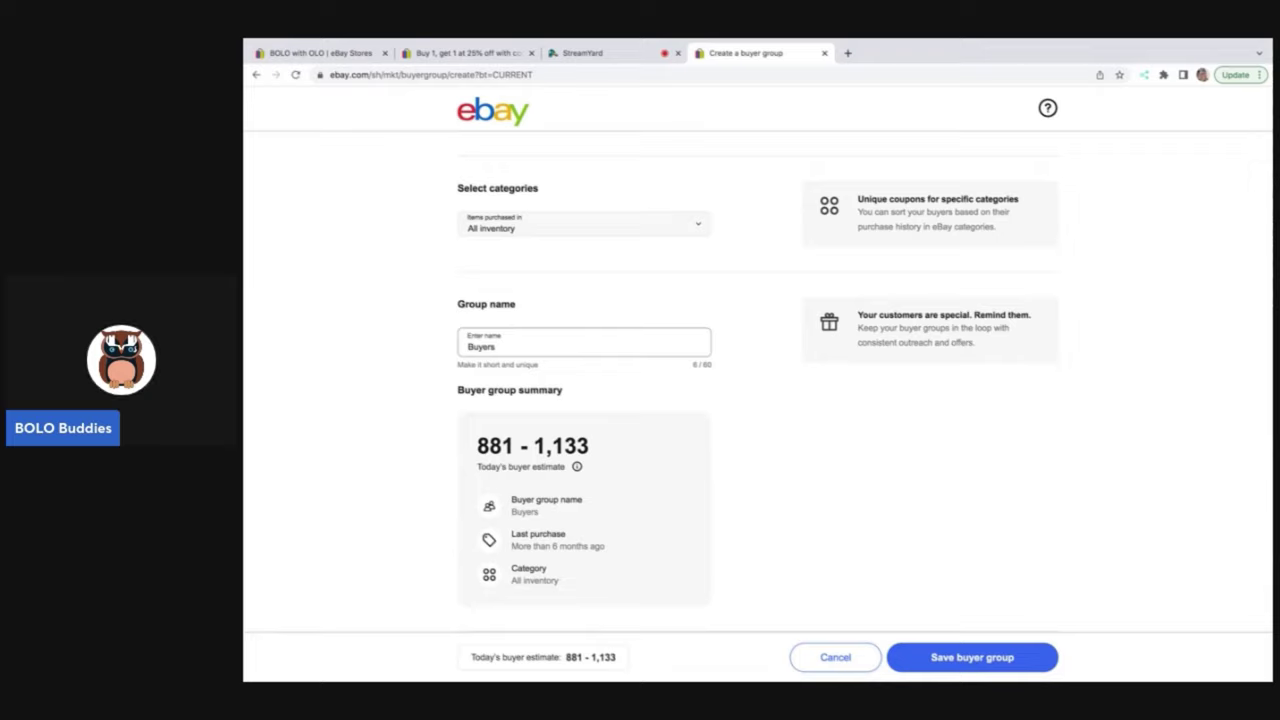
click(829, 467)
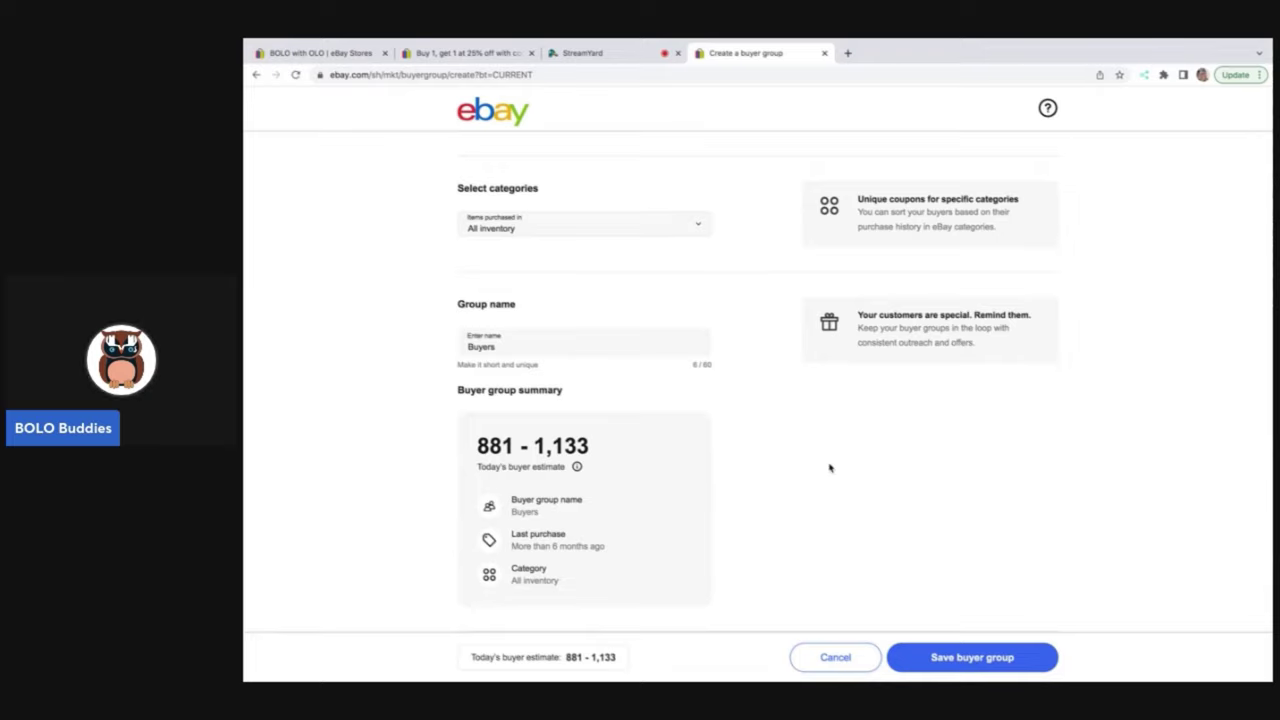
scroll(829, 467, down, 1)
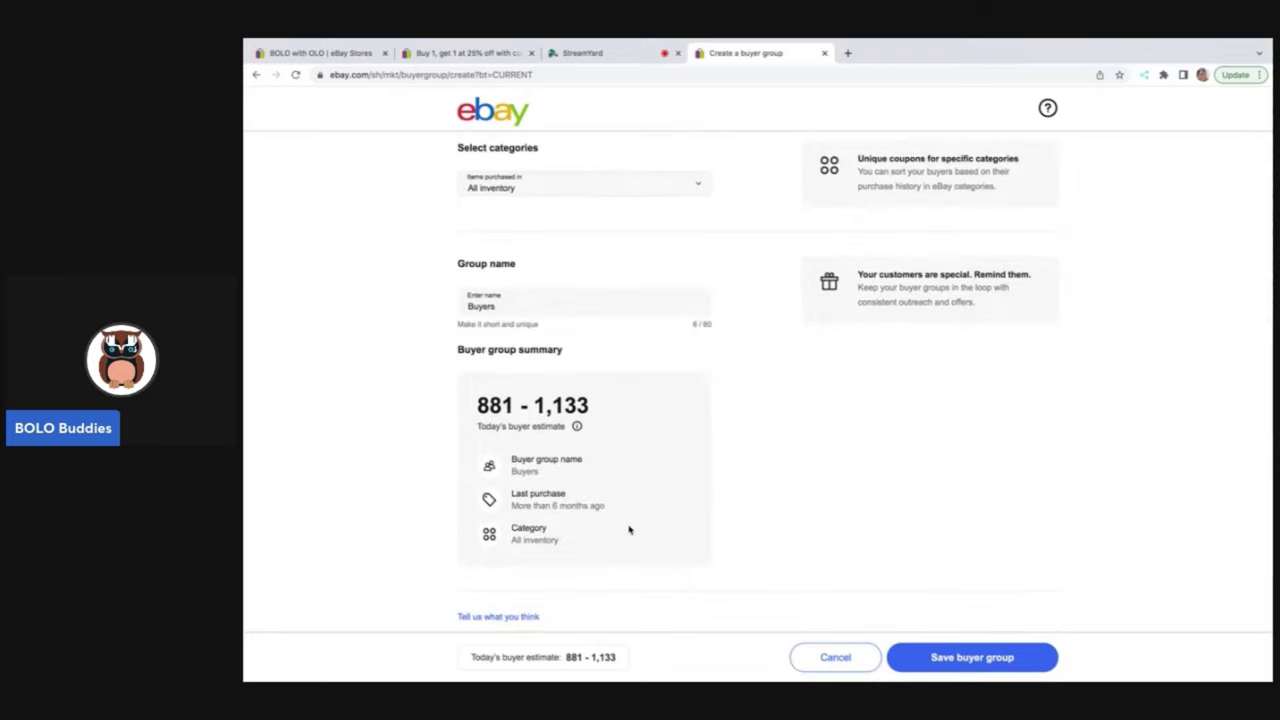
scroll(588, 514, up, 5)
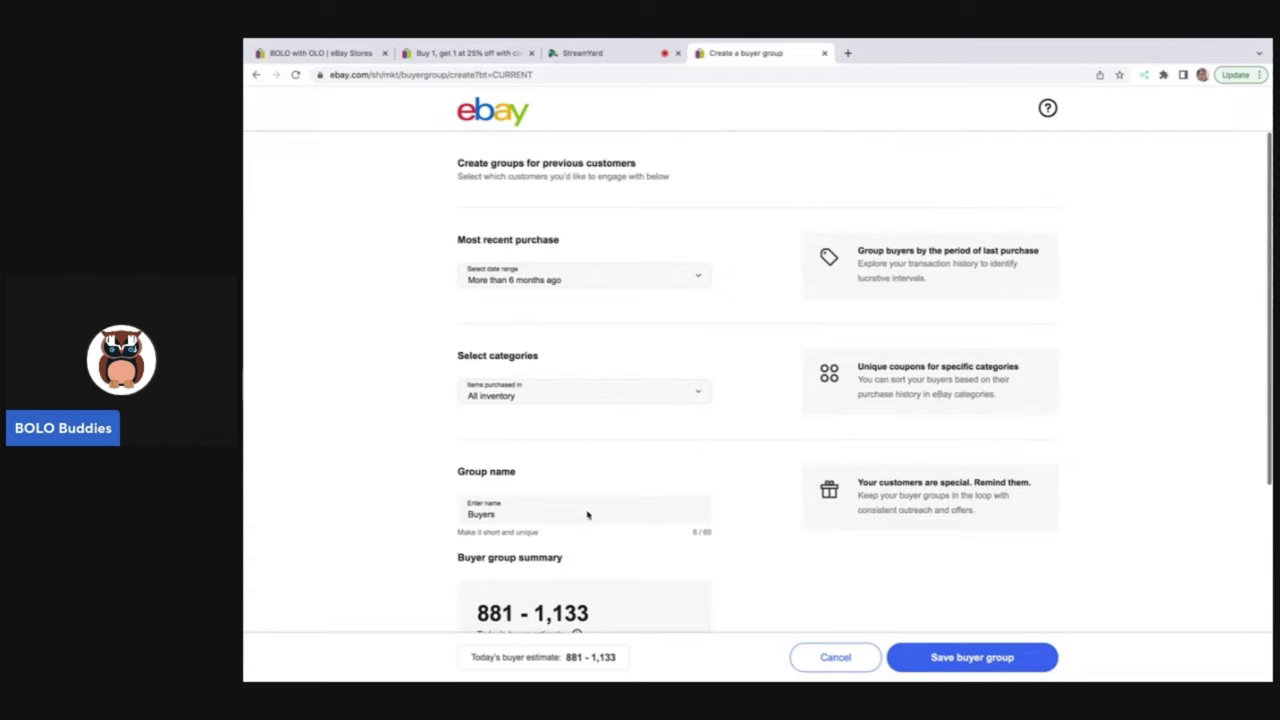
Set the most recent purchase range to More than 31 days ago, keeping All inventory.
click(605, 280)
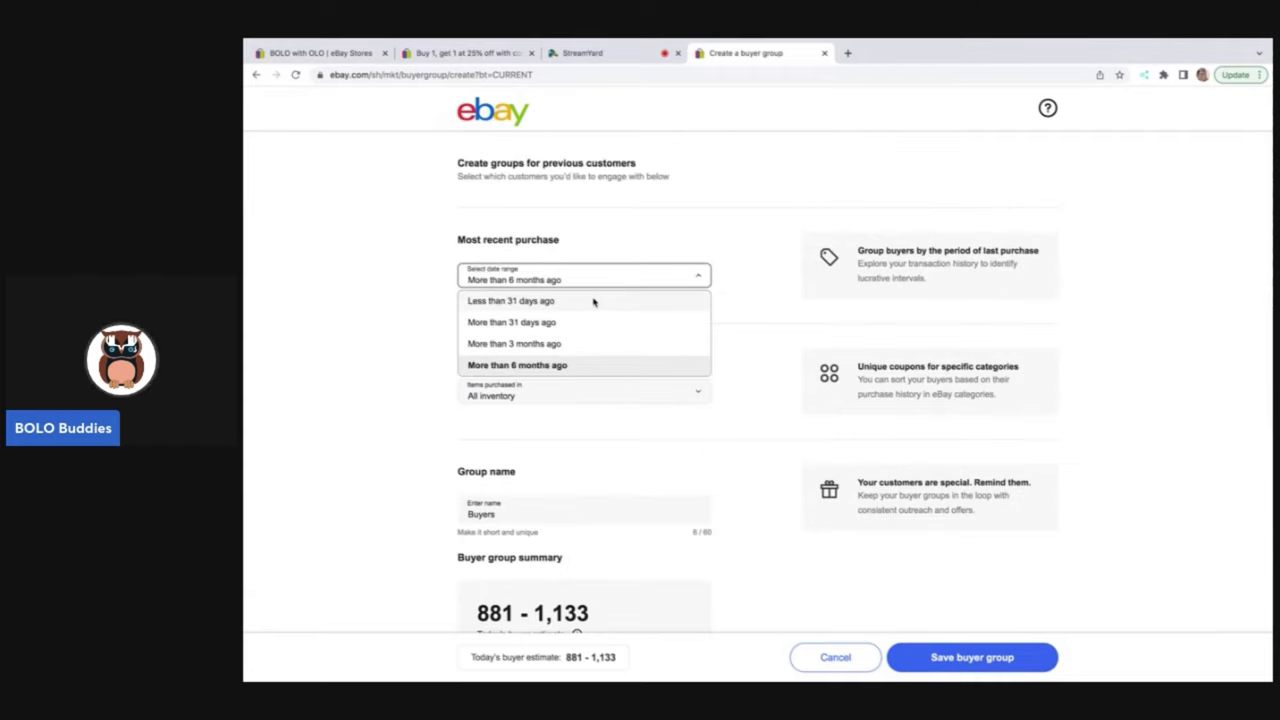
click(594, 301)
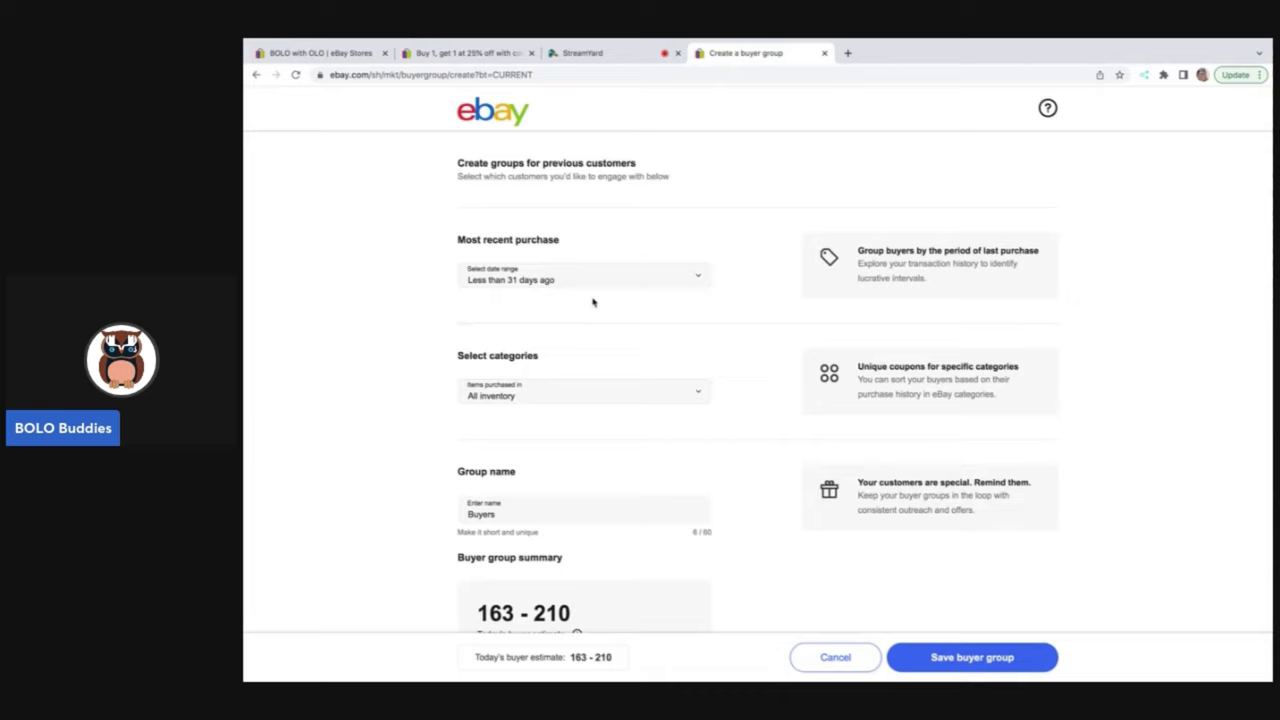
scroll(592, 302, down, 2)
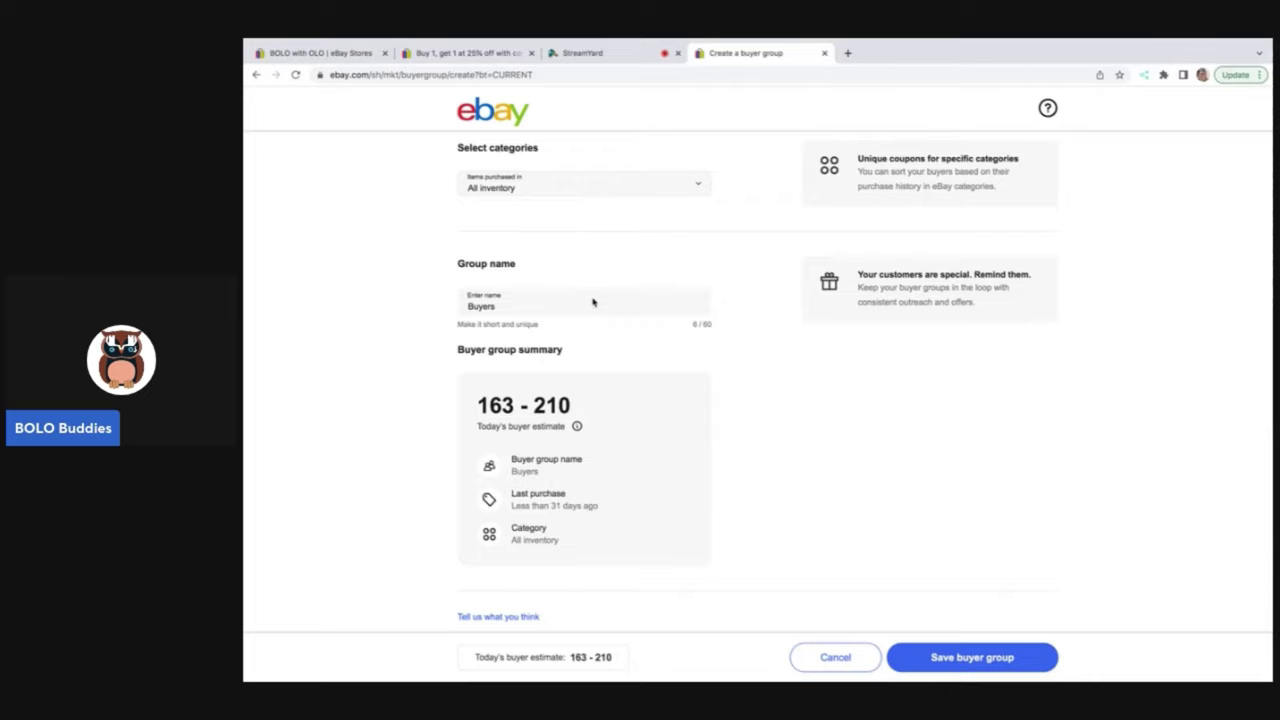
click(593, 185)
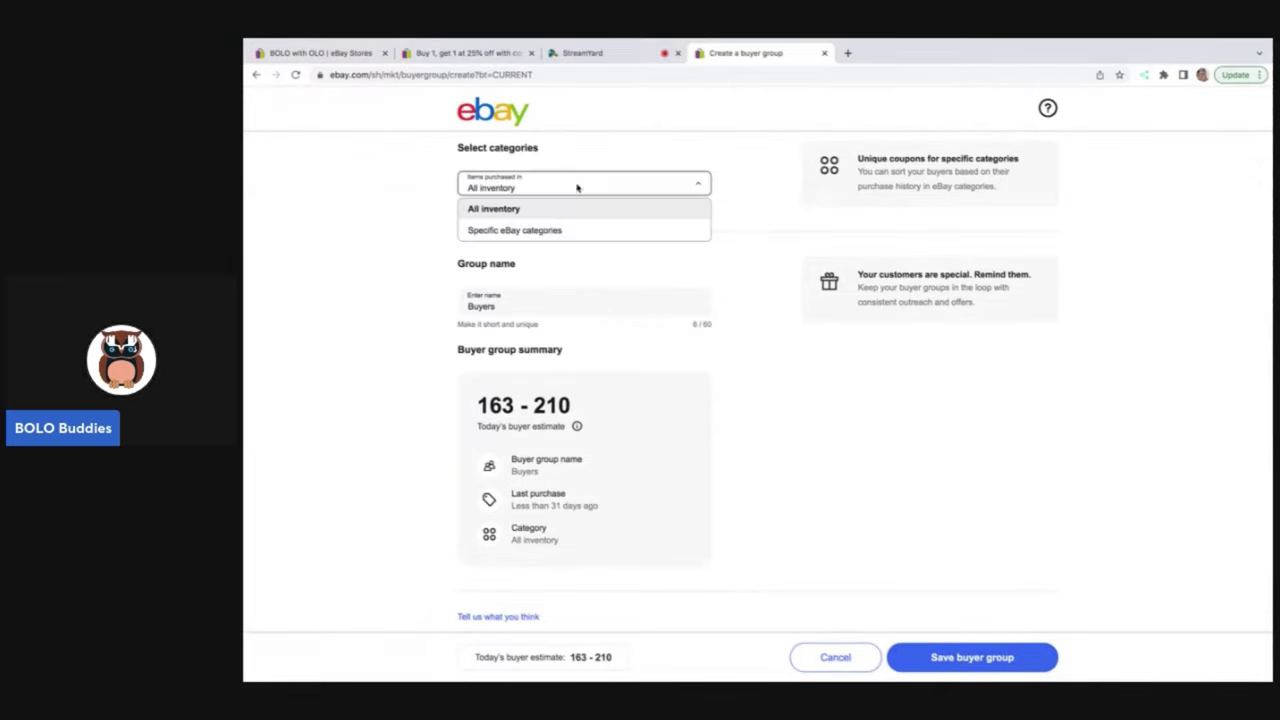
scroll(783, 271, up, 2)
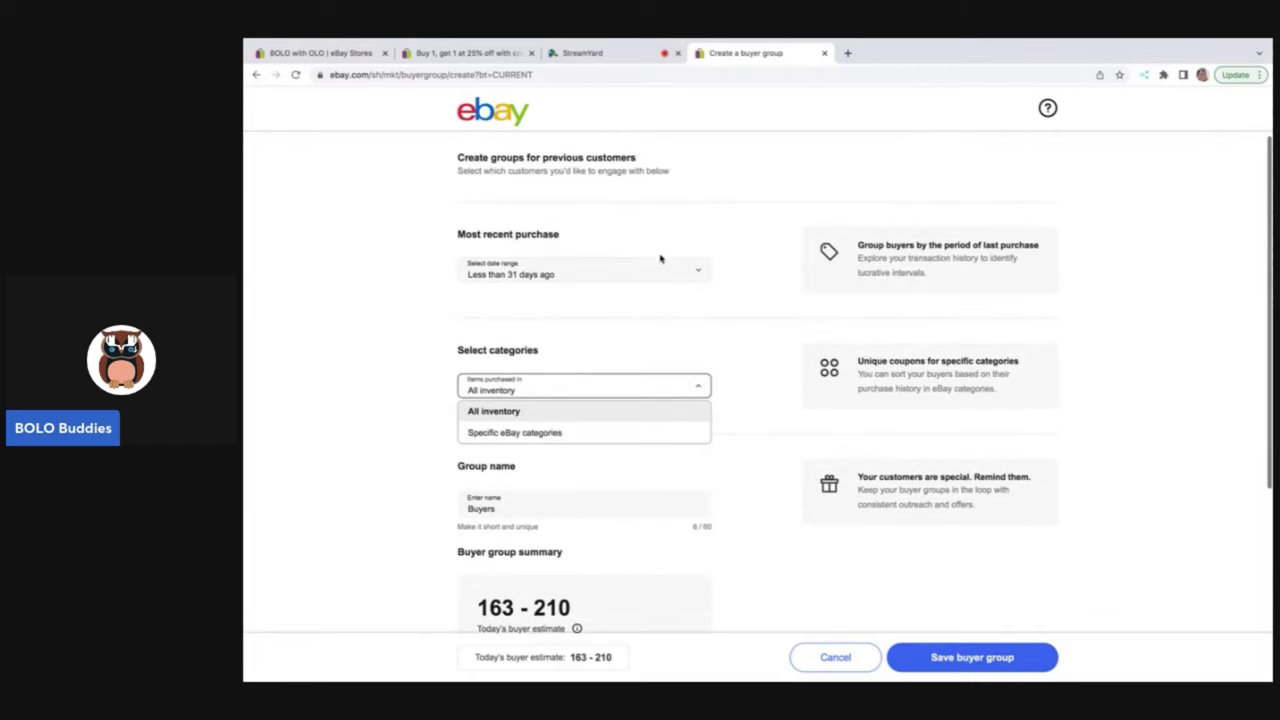
click(651, 268)
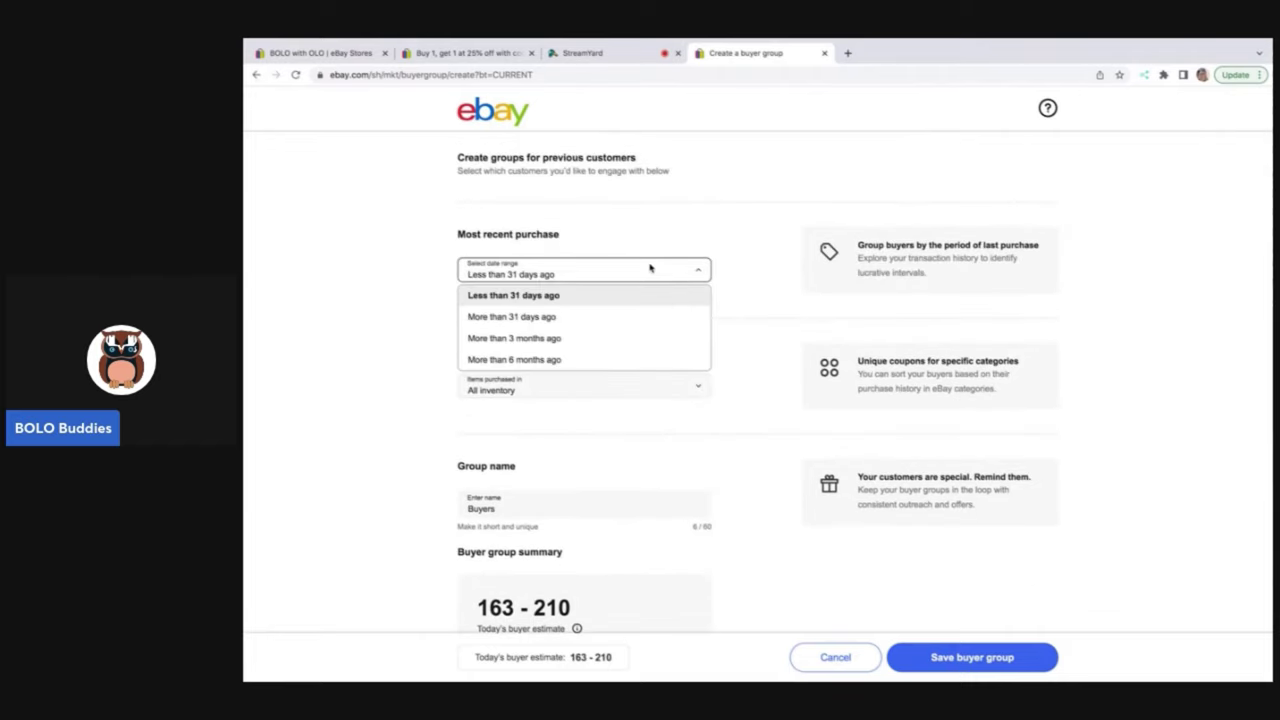
click(631, 318)
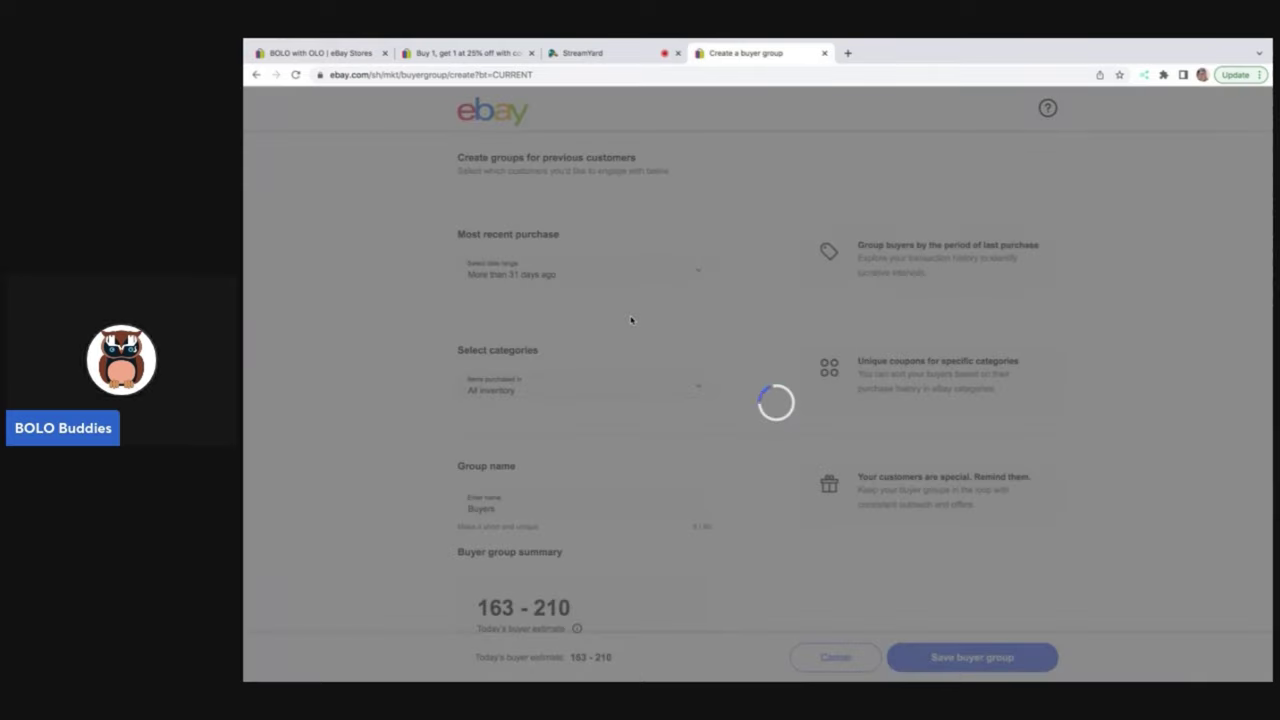
scroll(631, 320, down, 3)
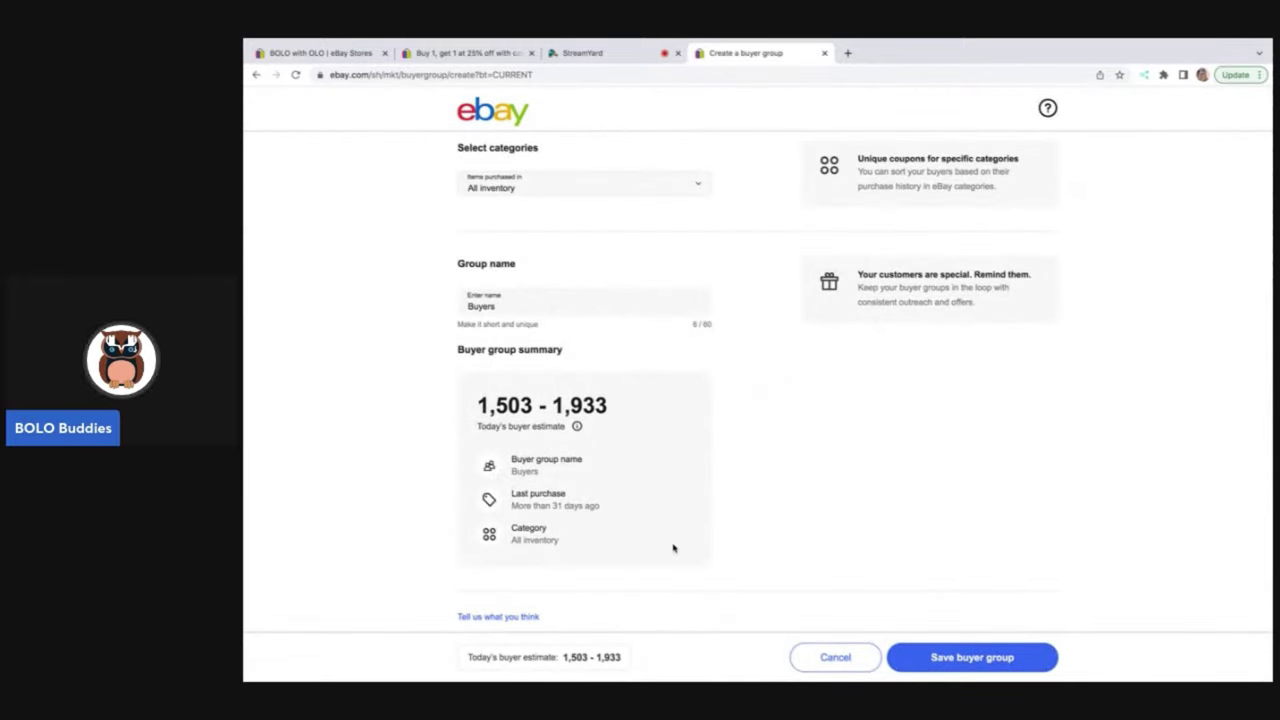
Save the Buyers group and replace the message with 'Thank you for your past purchase. Use coupon BOLOCOUPON at check out to'.
click(963, 659)
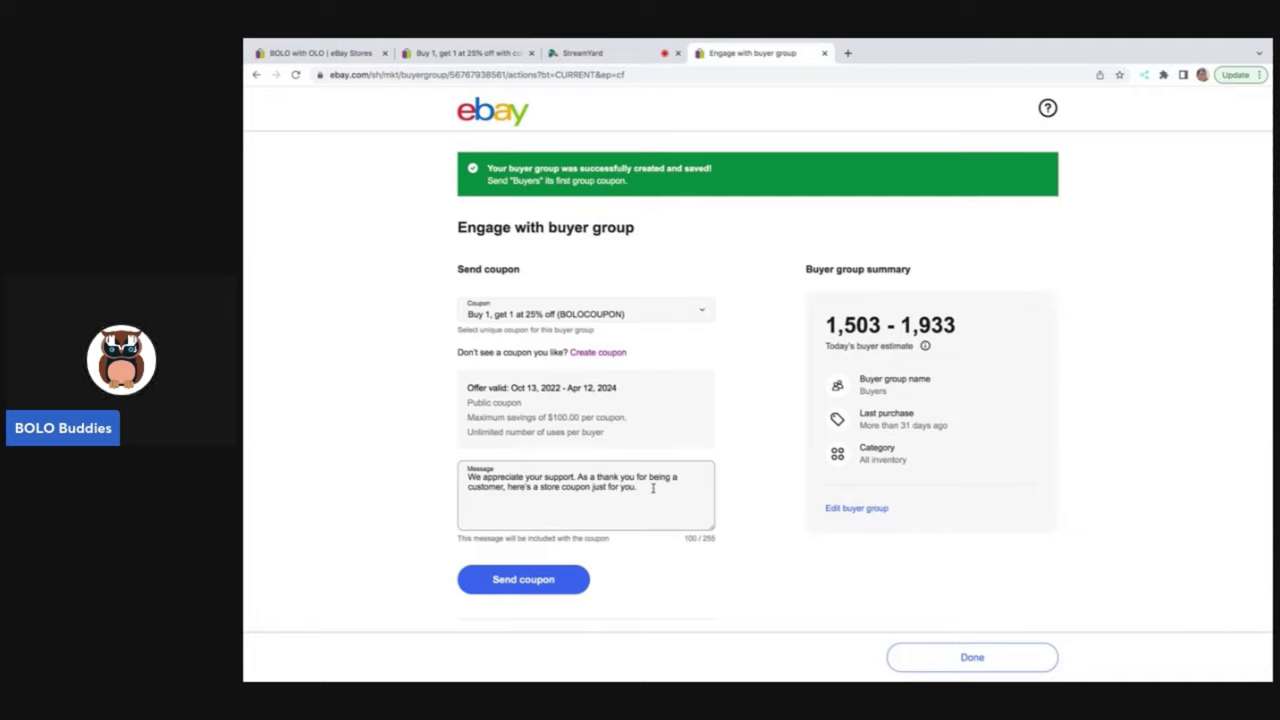
drag(654, 488, 606, 462)
text(Thank y)
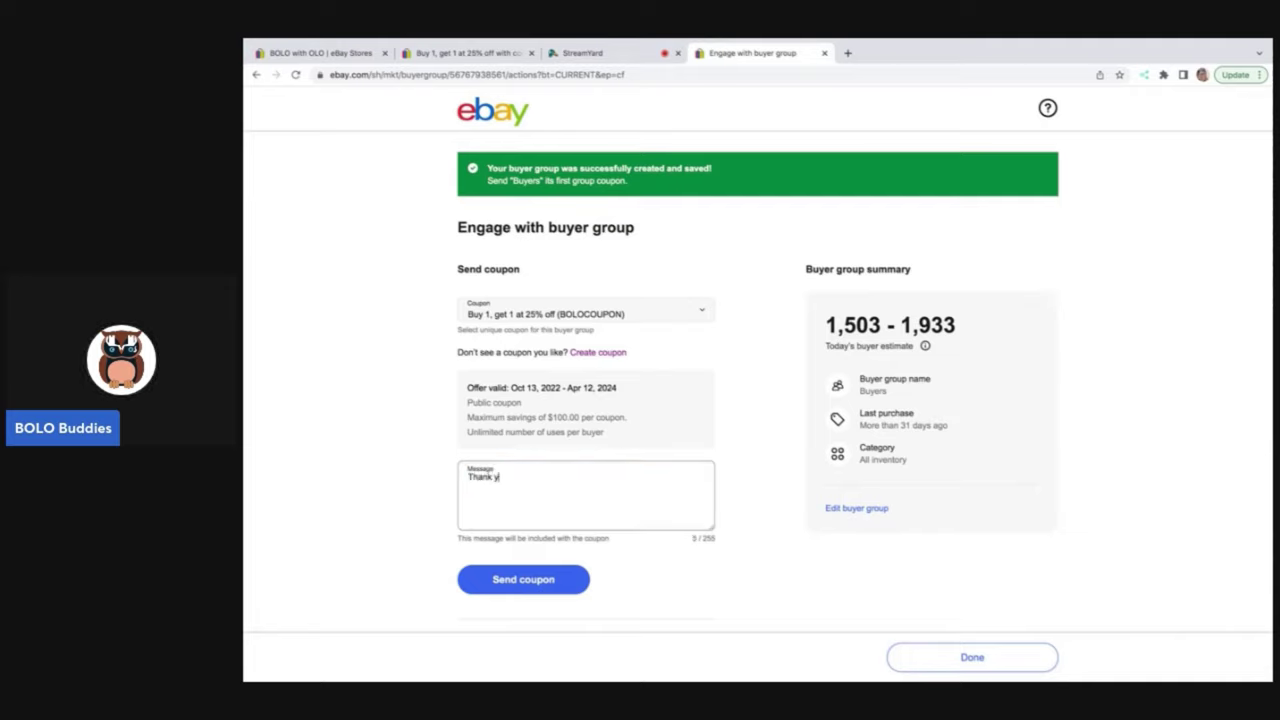
text(ou for your past purchase. Use coup)
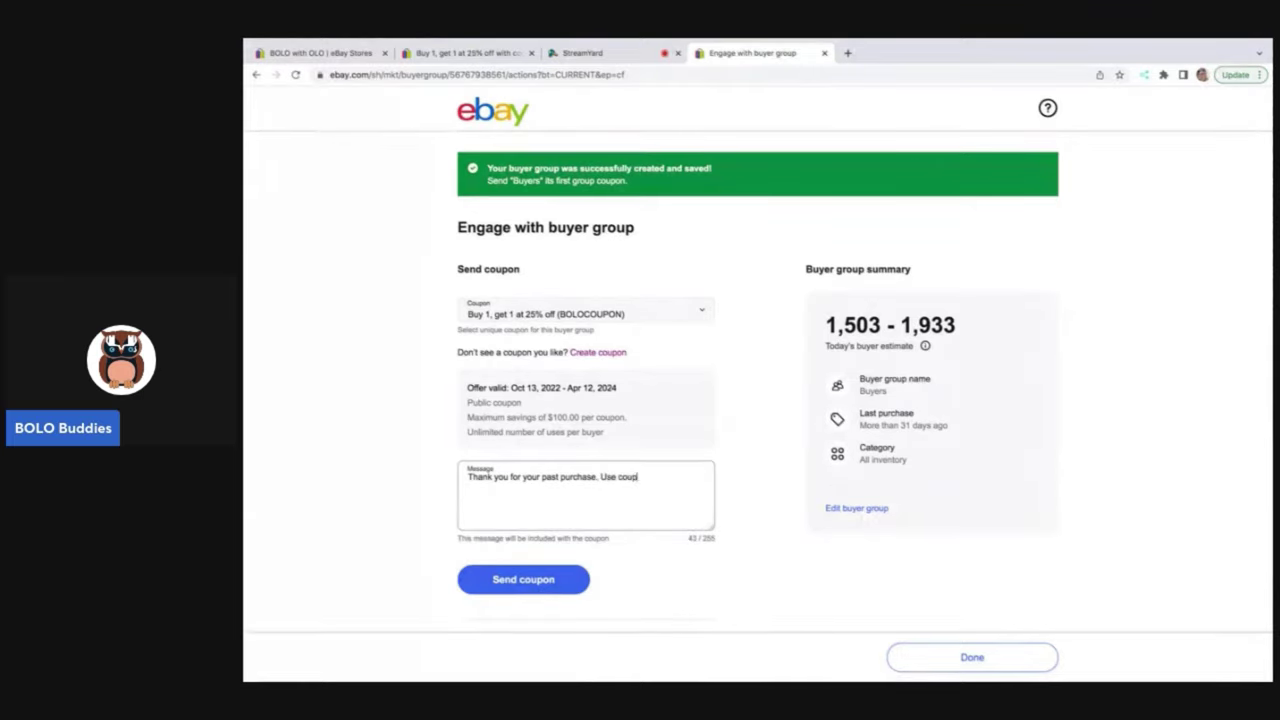
text(on BOLOCOUPN)
key(BackSpace)
key(BackSpace)
text(ON at check )
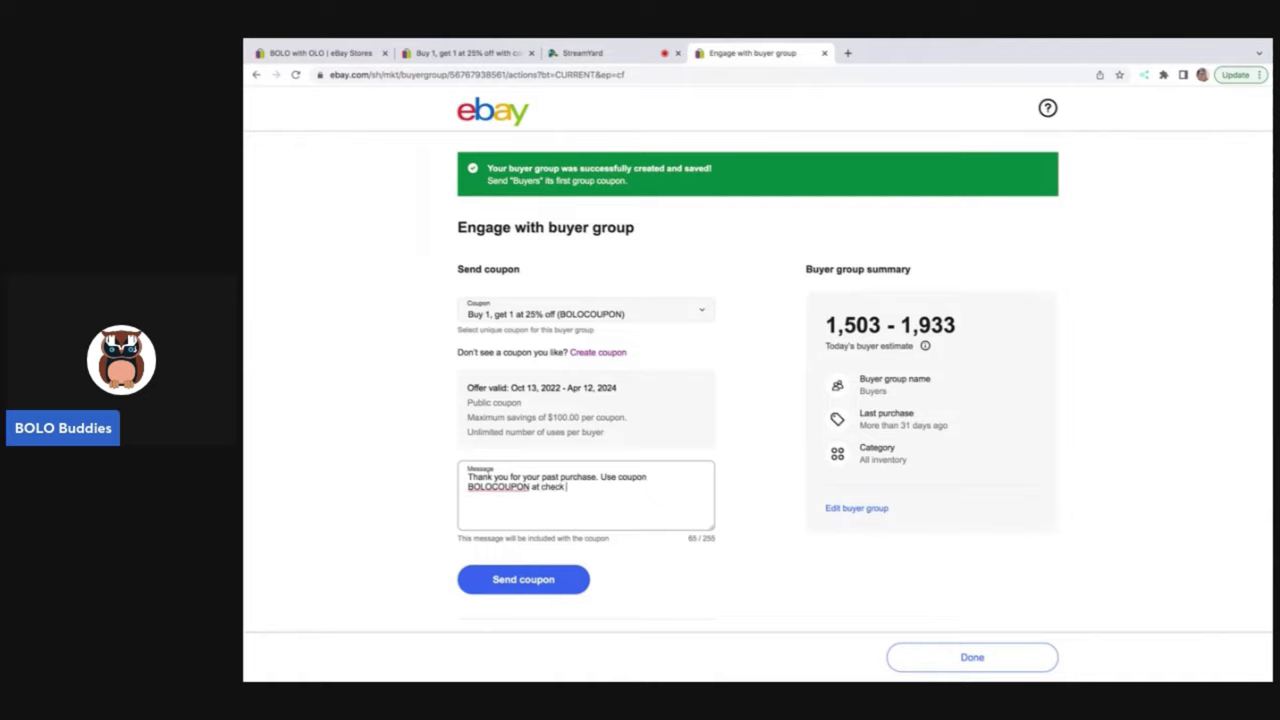
text(out to)
Copy the BOLOCOUPON coupon name and delete the 'Use coupon' sentence from the message.
click(620, 316)
triple_click(620, 316)
right_click(600, 316)
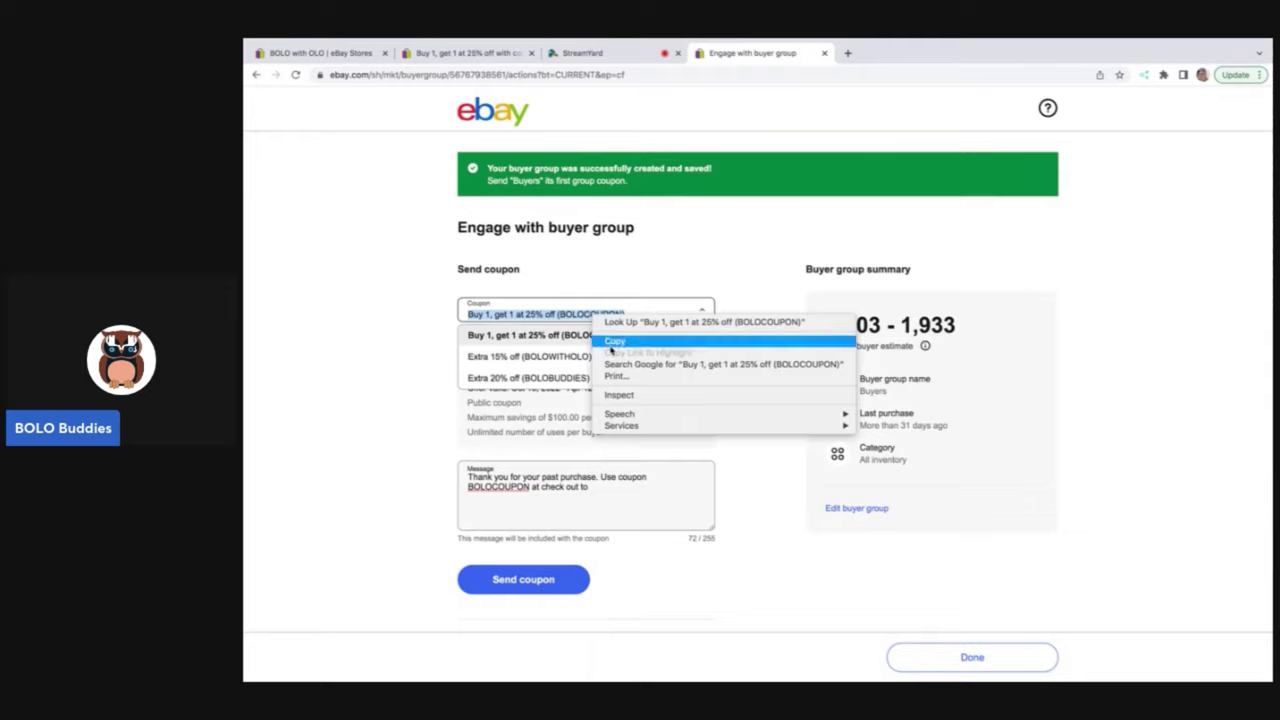
click(612, 342)
drag(596, 487, 601, 477)
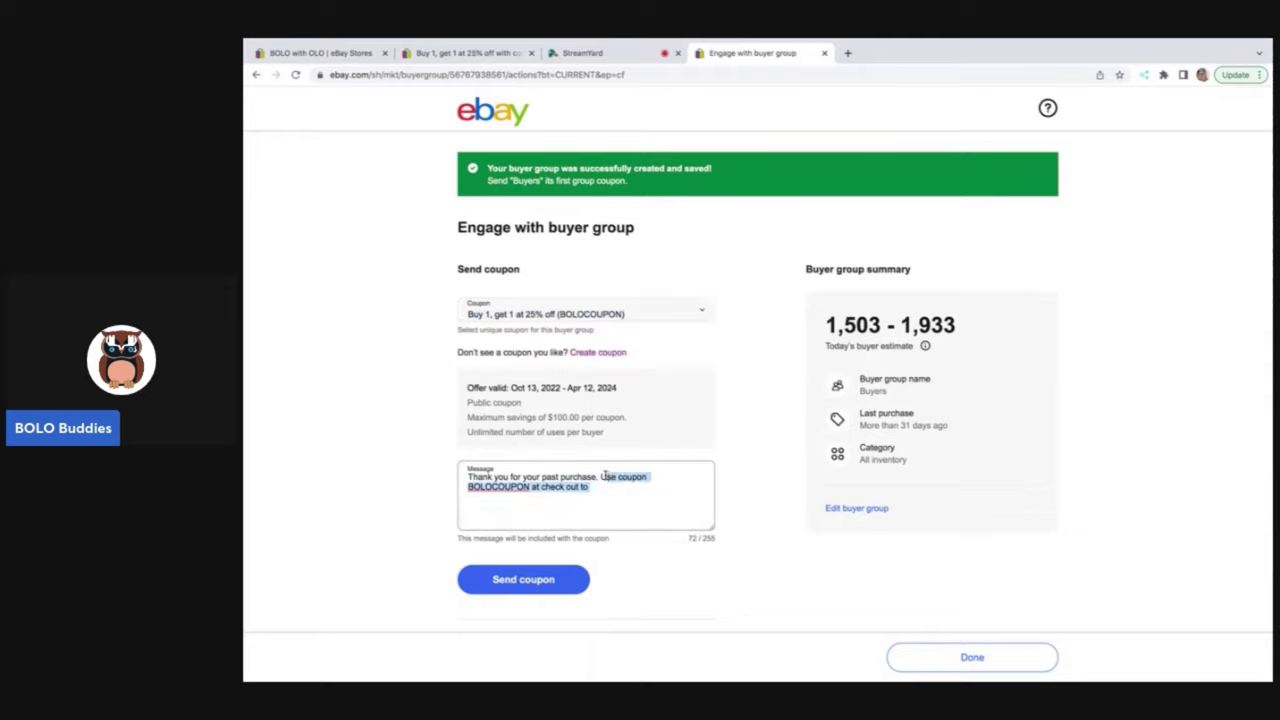
key(BackSpace)
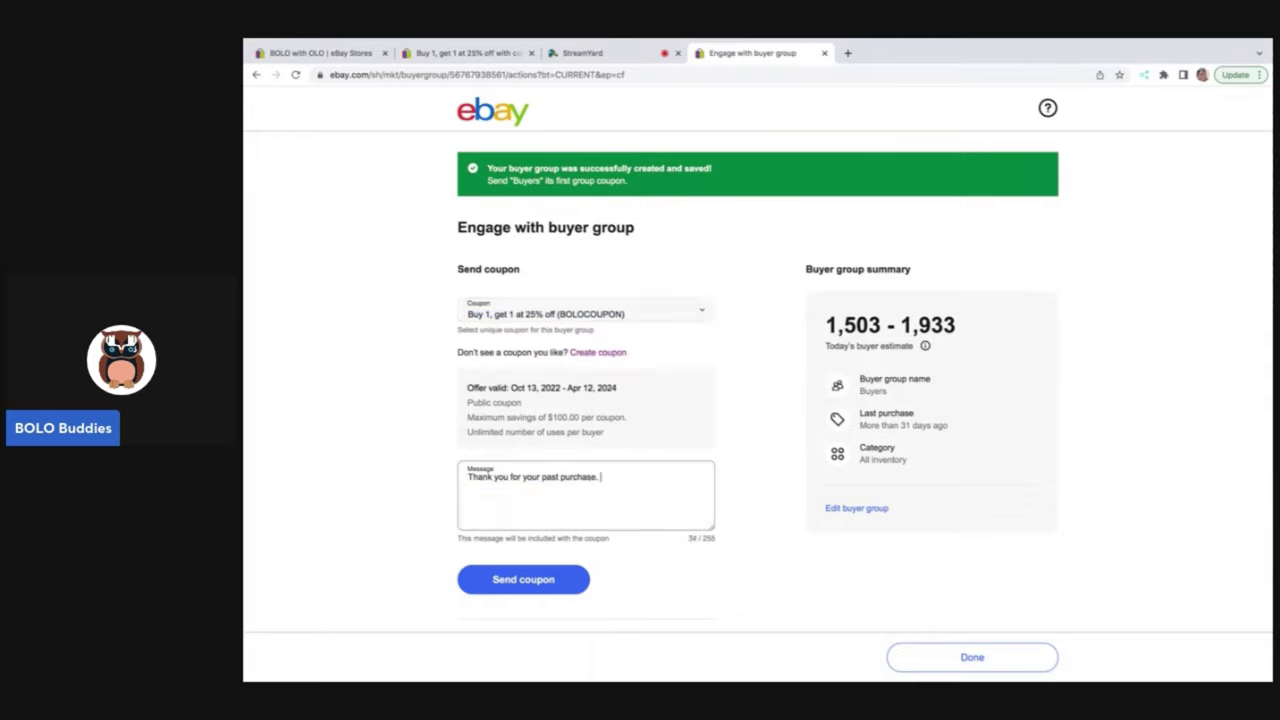
right_click(618, 478)
click(647, 548)
right_click(604, 477)
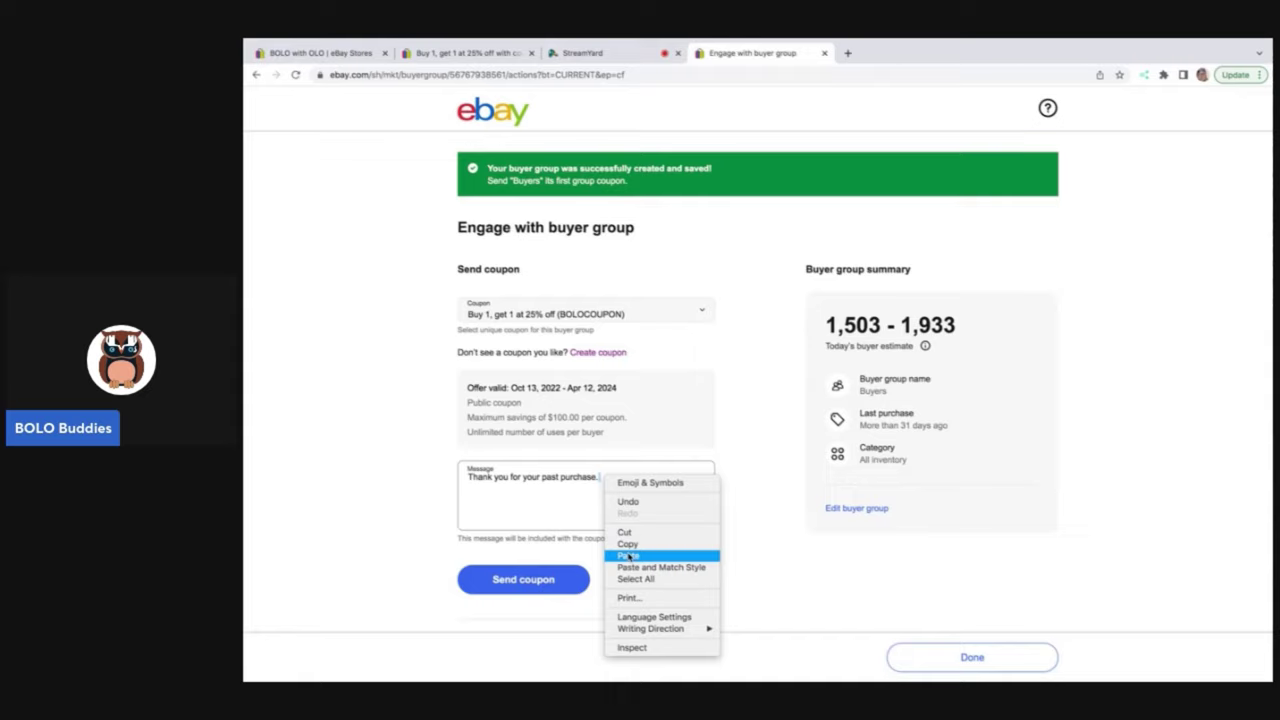
click(630, 554)
Paste 'Buy 1, get 1 at 25% off (BOLOCOUPON)' after the thank-you, preceded by 'Special offer!'.
click(630, 316)
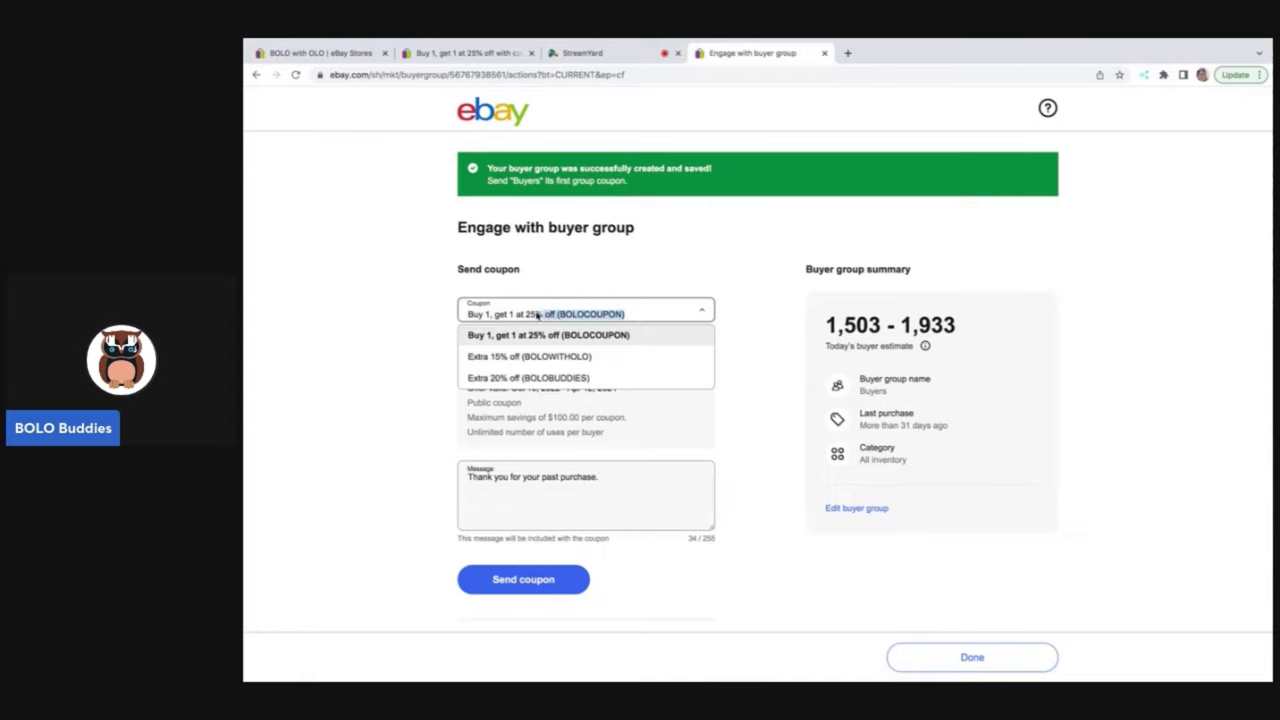
right_click(484, 316)
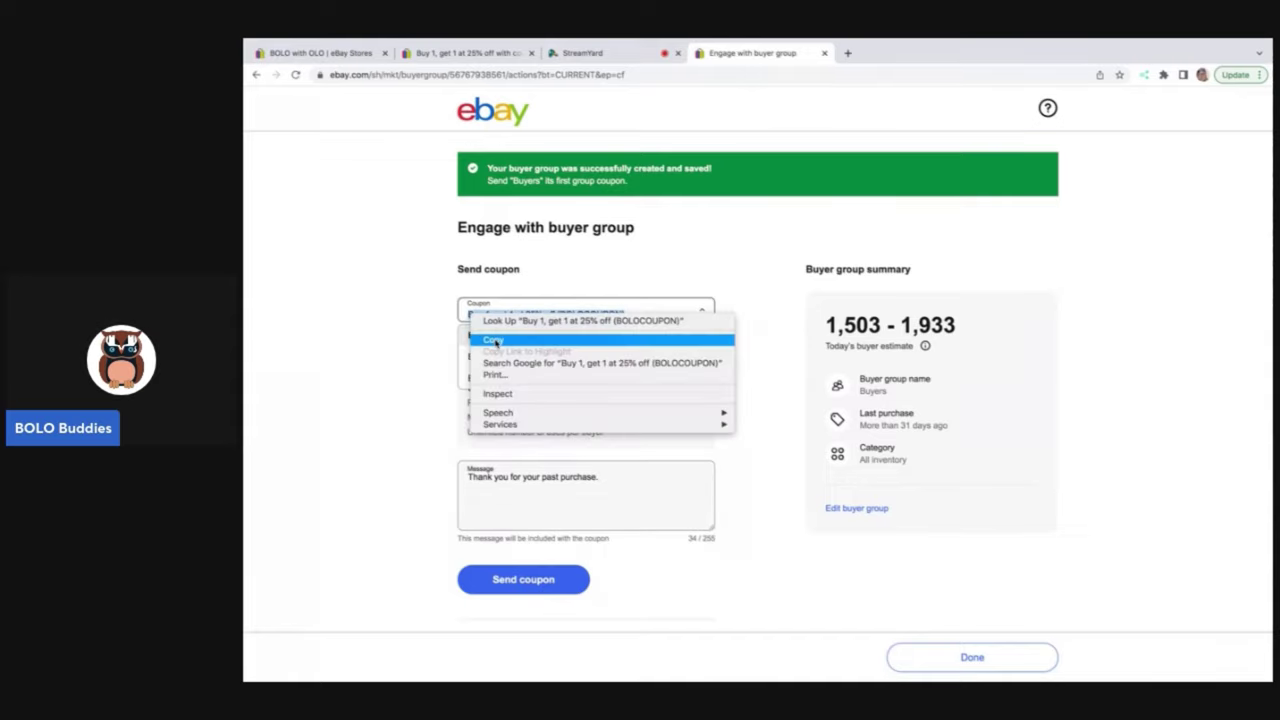
click(491, 340)
click(619, 478)
right_click(619, 478)
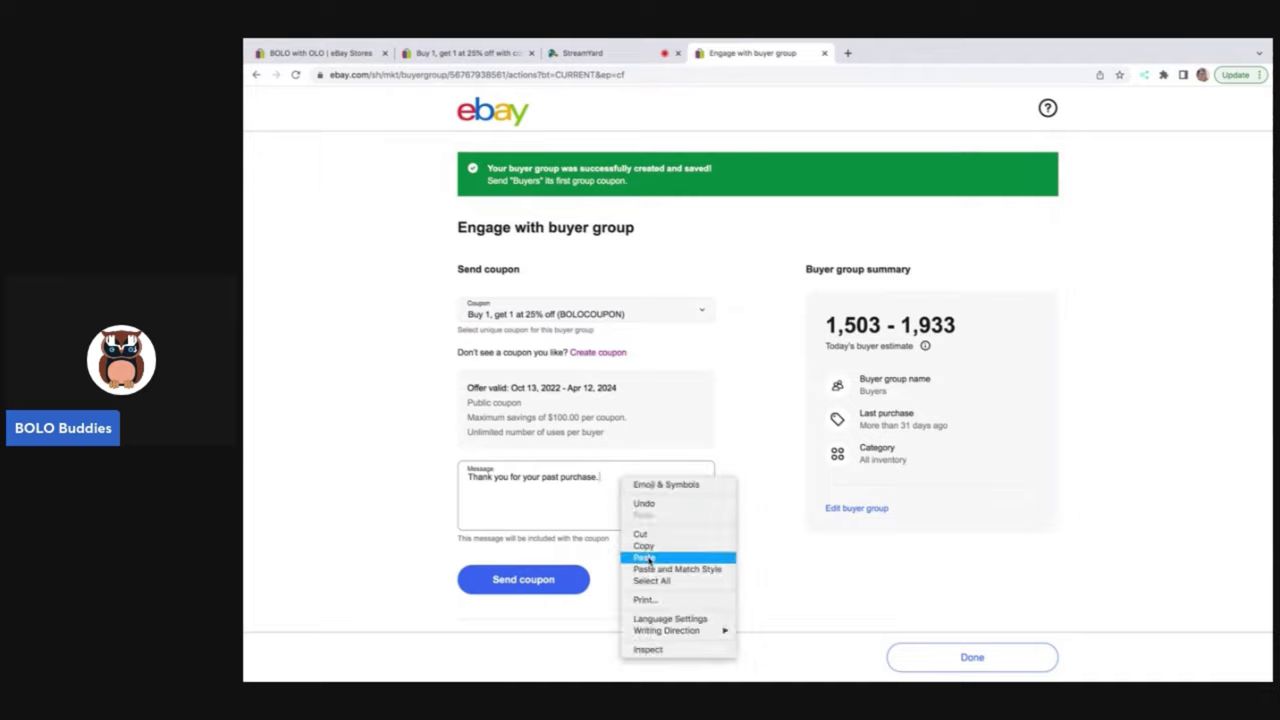
click(640, 548)
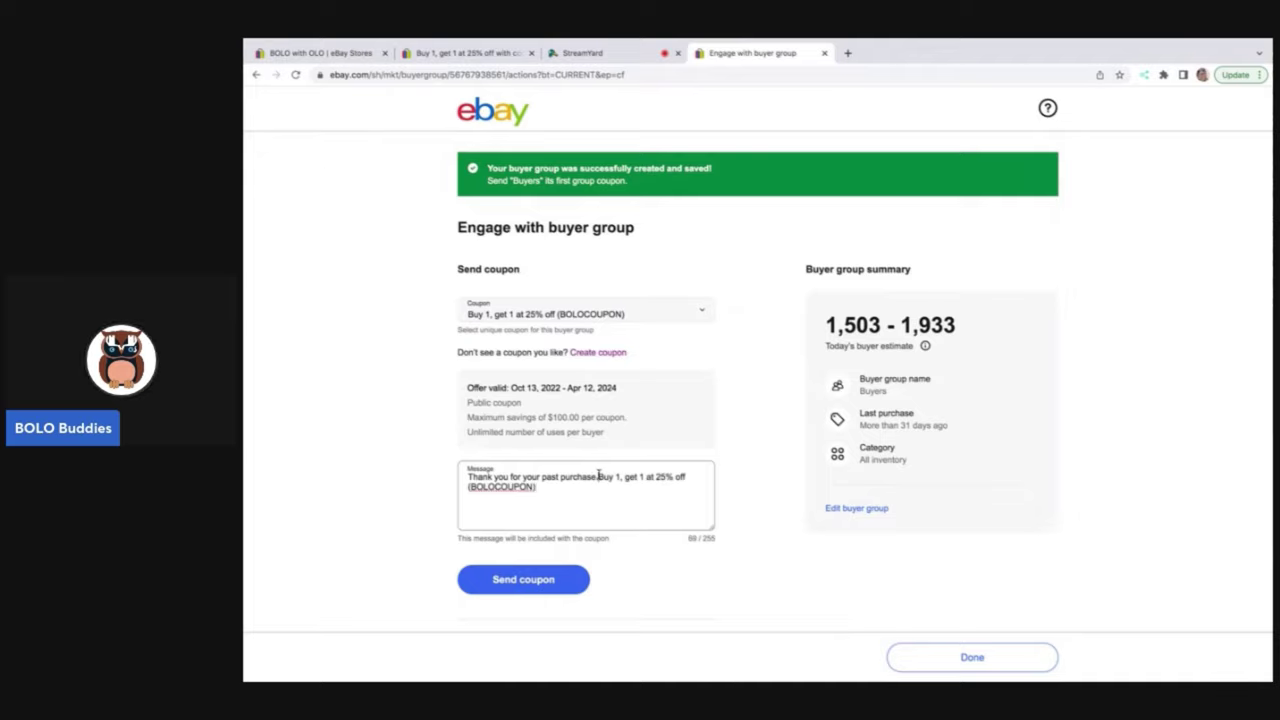
click(600, 477)
text(purchase.Special offer)
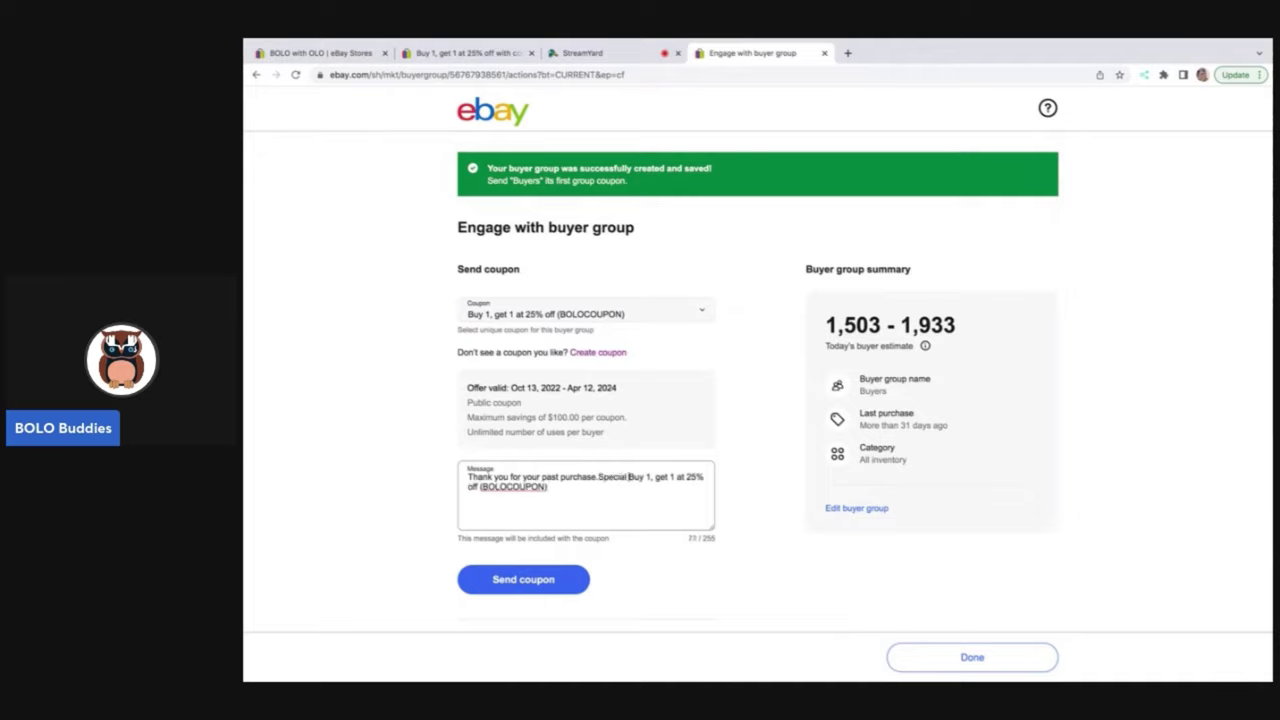
text(!)
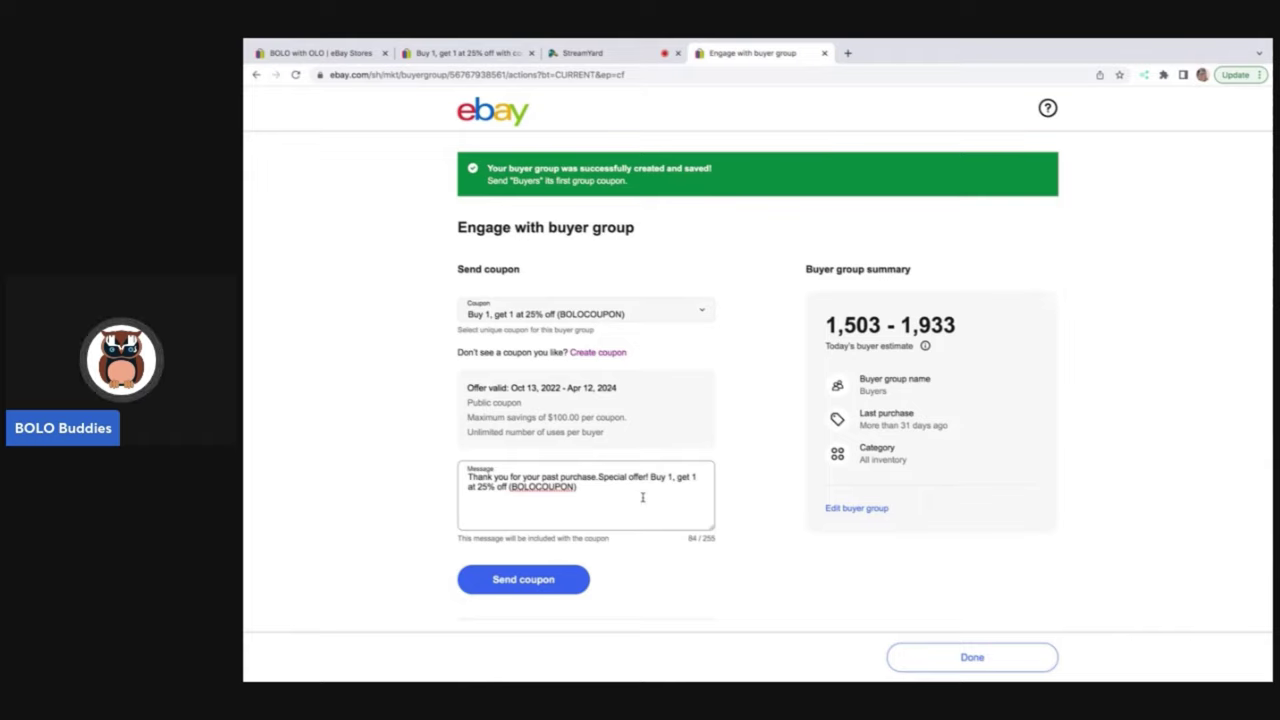
click(702, 312)
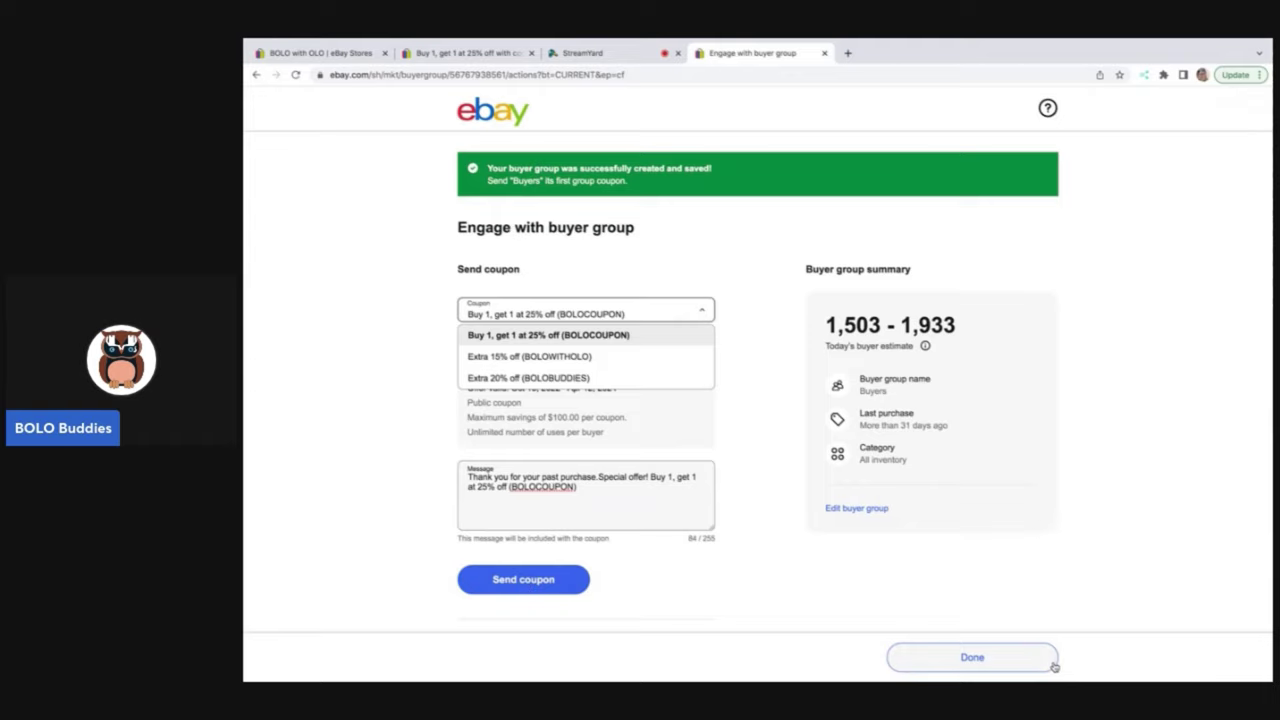
Go back twice to Buyer groups and scroll through the Manage groups table.
key(alt+Left)
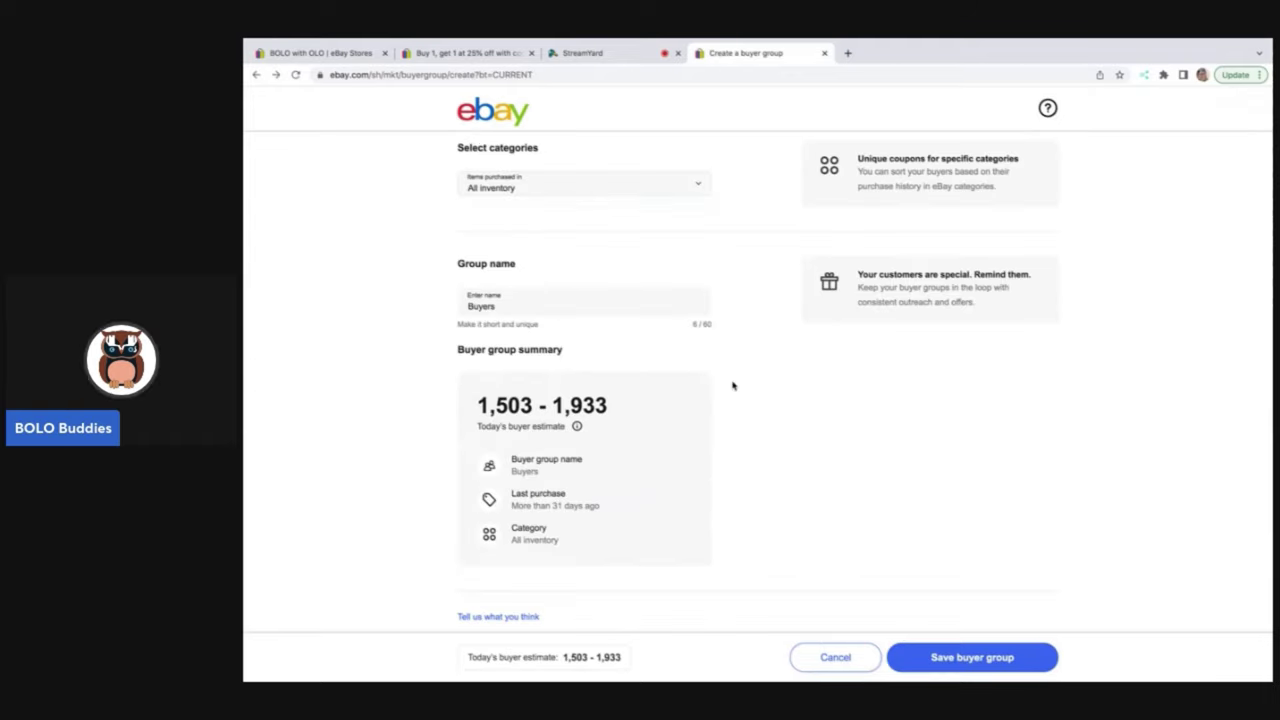
key(alt+Left)
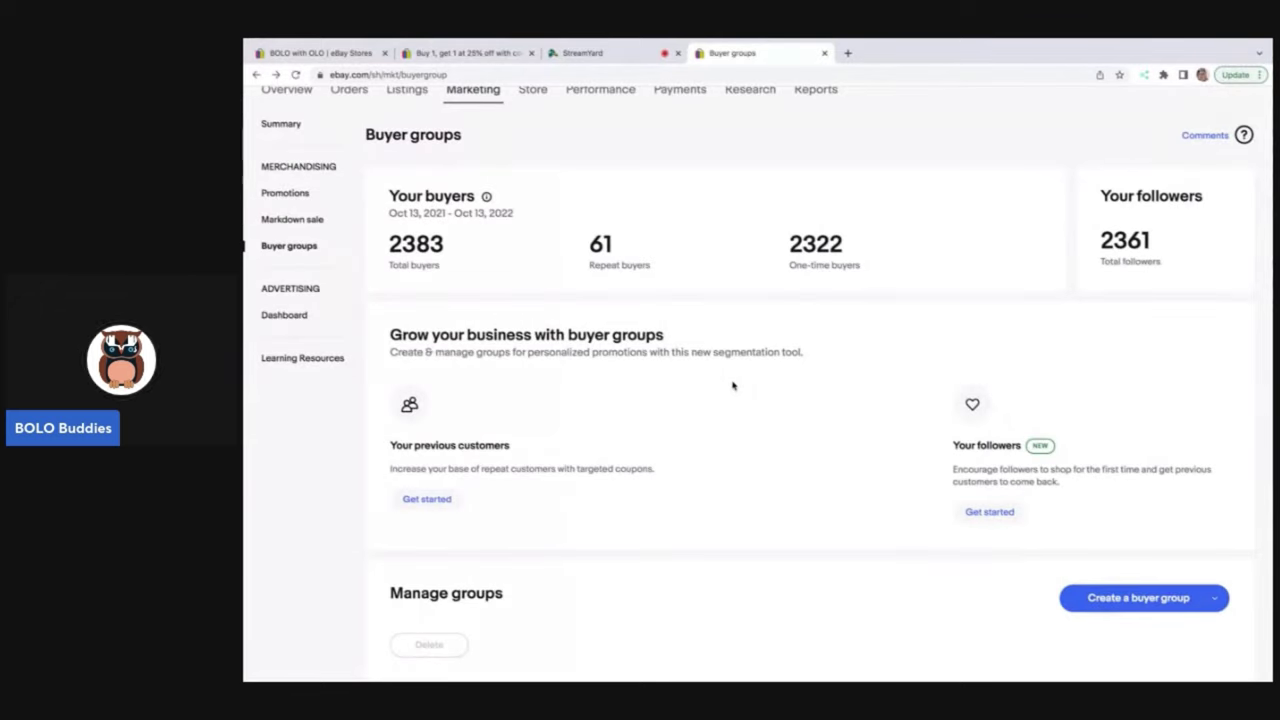
scroll(732, 385, down, 3)
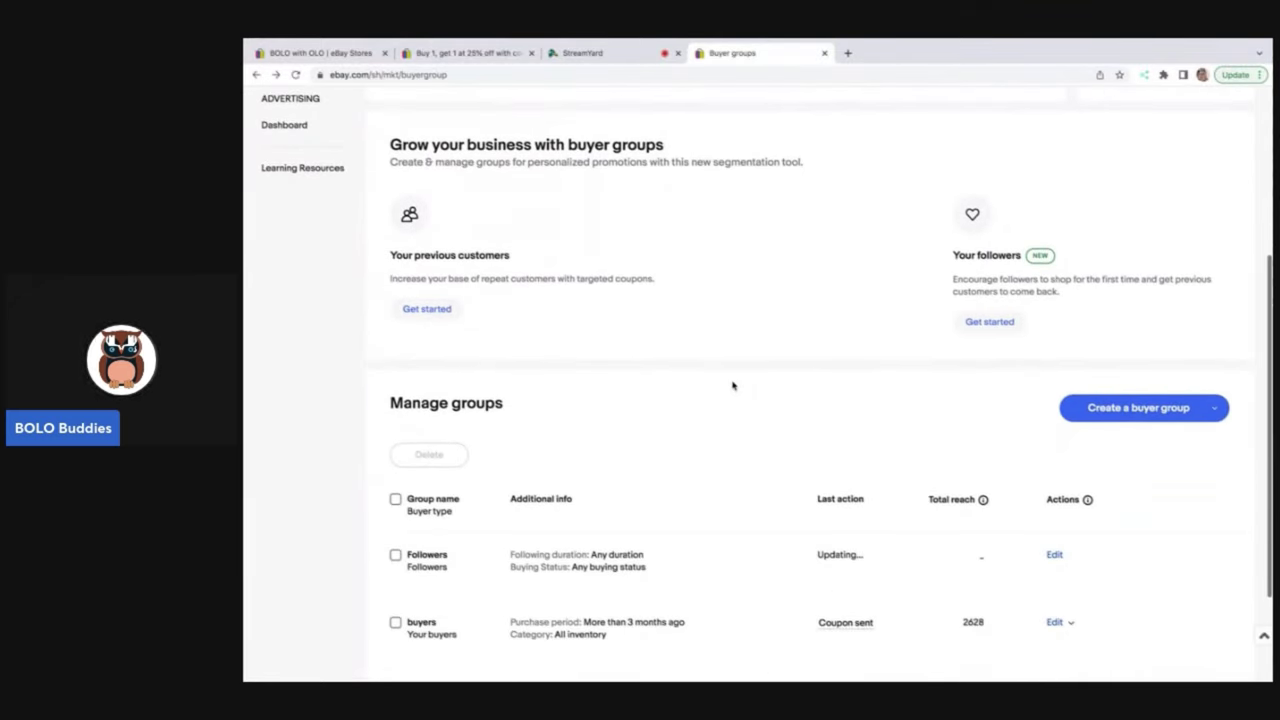
scroll(732, 385, down, 1)
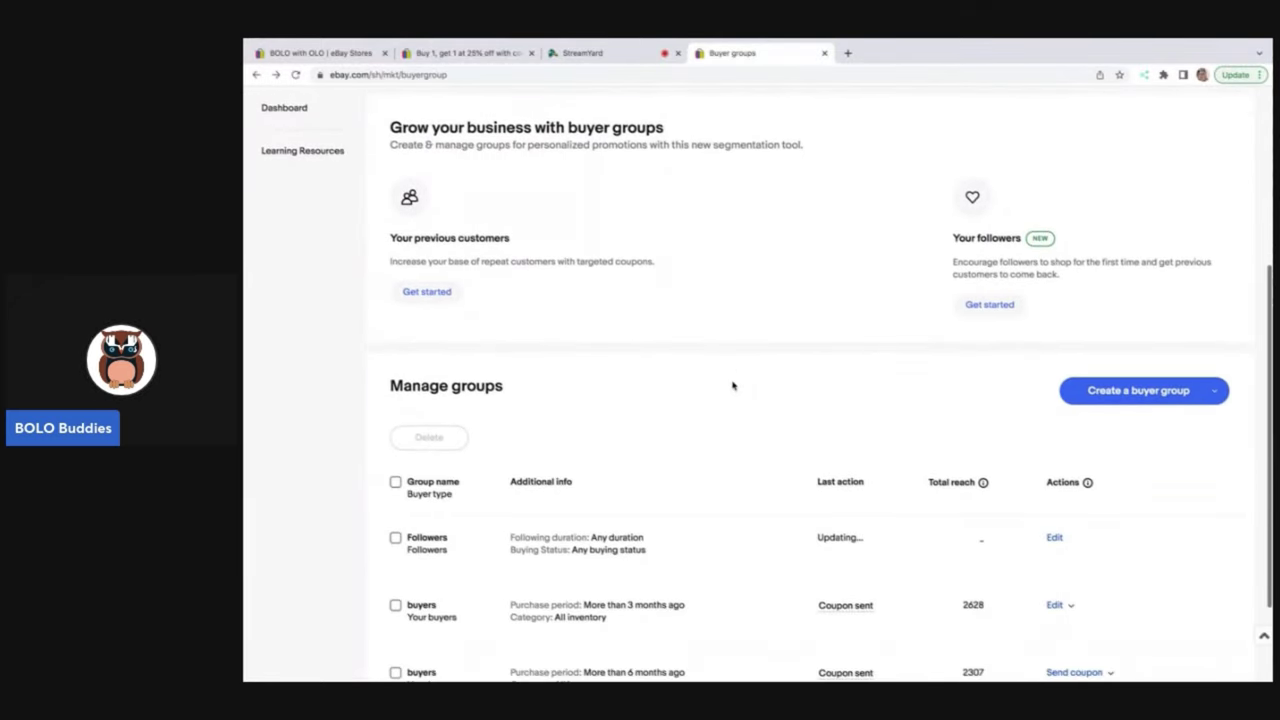
scroll(732, 385, down, 1)
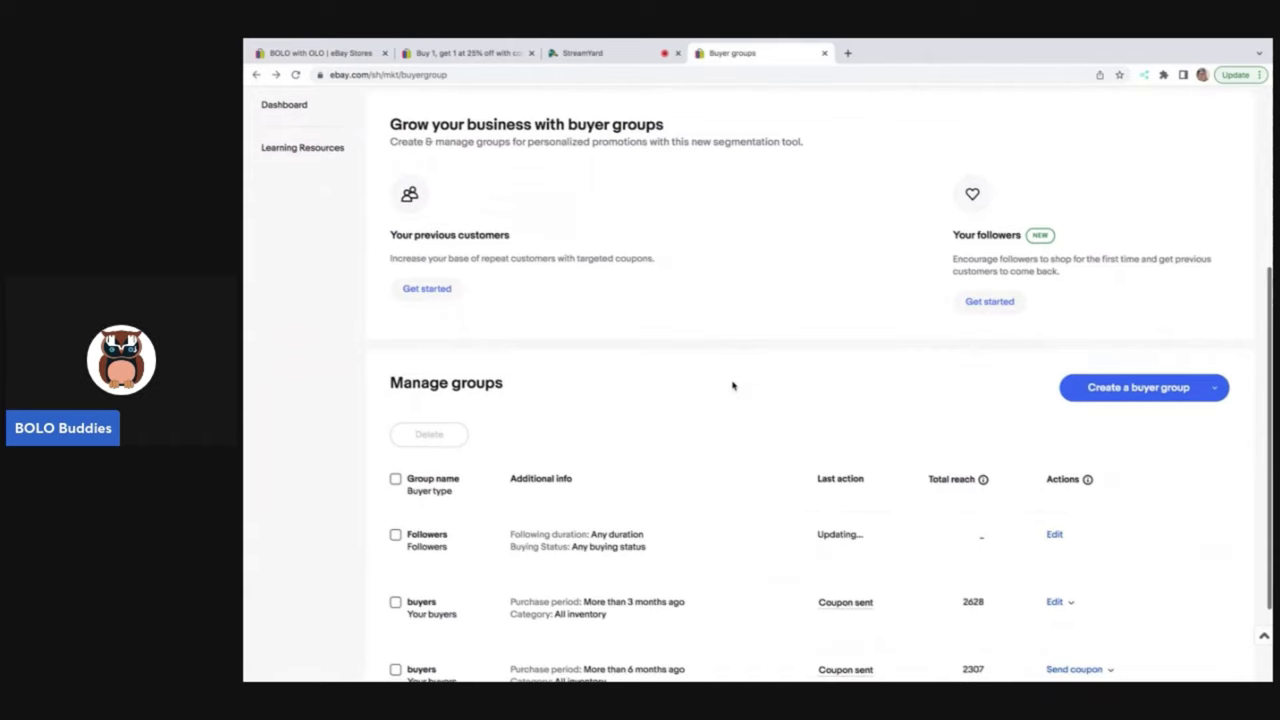
scroll(780, 420, down, 2)
scroll(828, 453, up, 1)
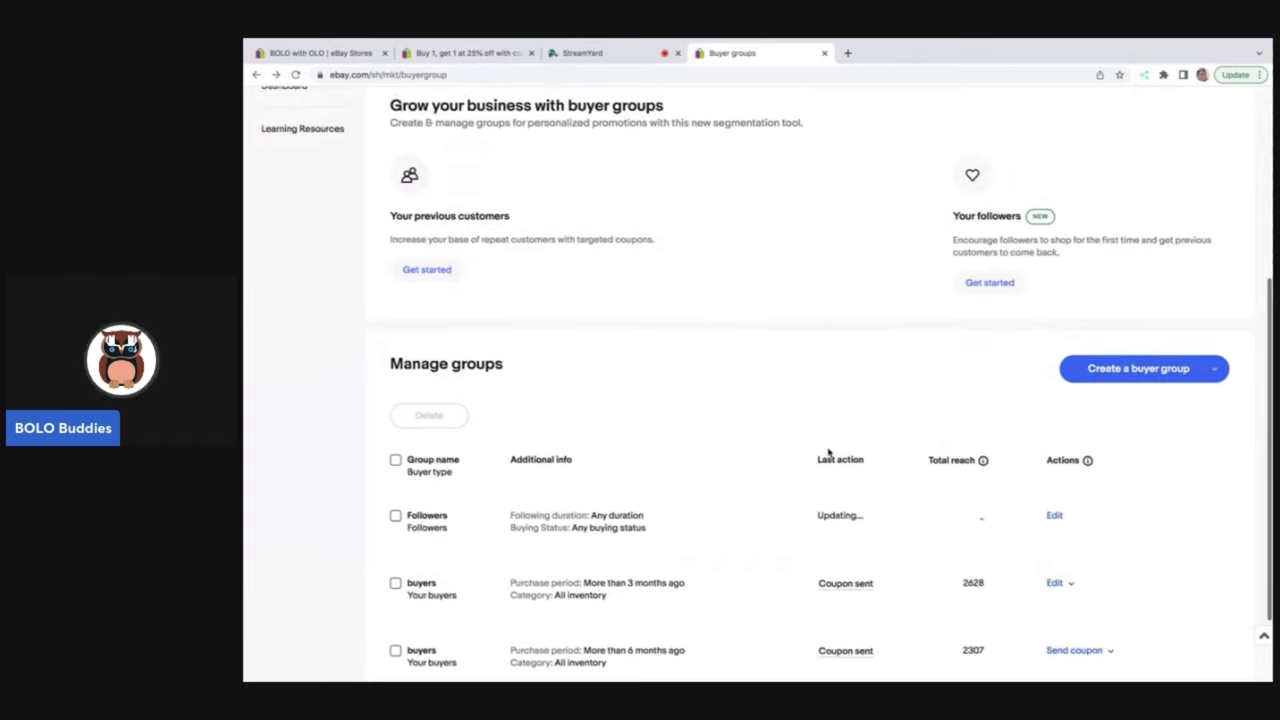
scroll(828, 453, up, 1)
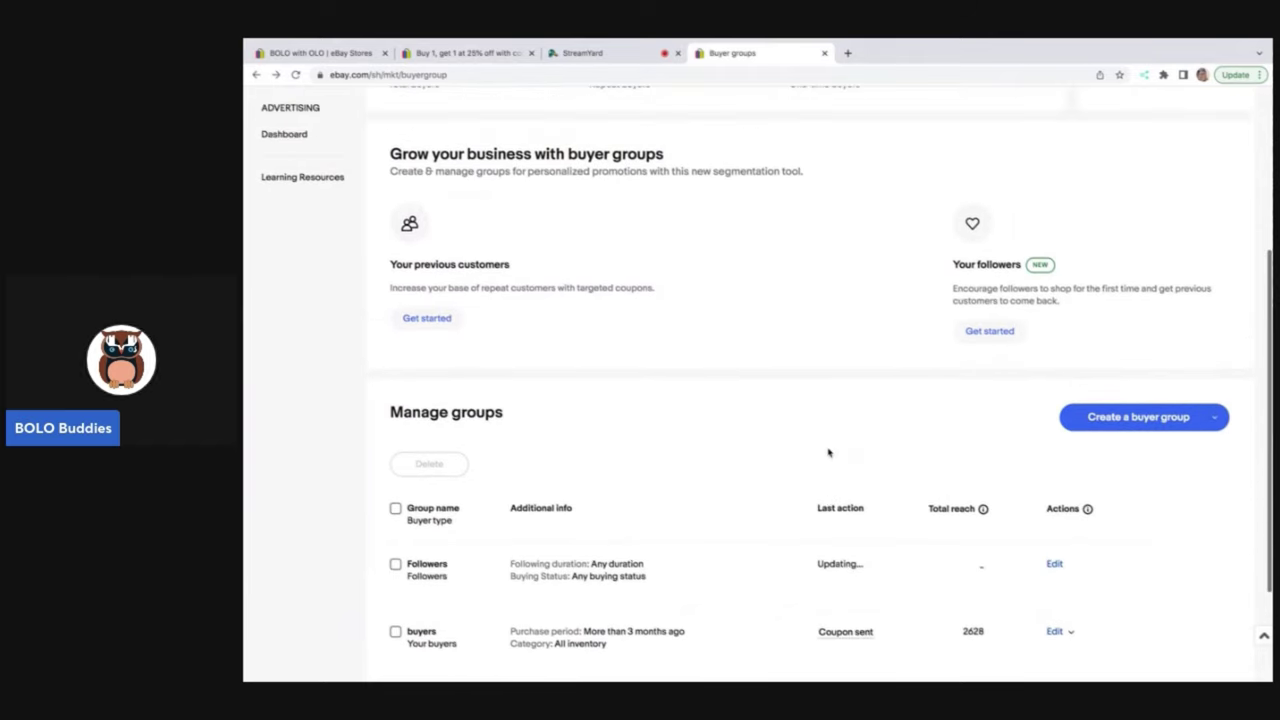
scroll(1014, 370, up, 3)
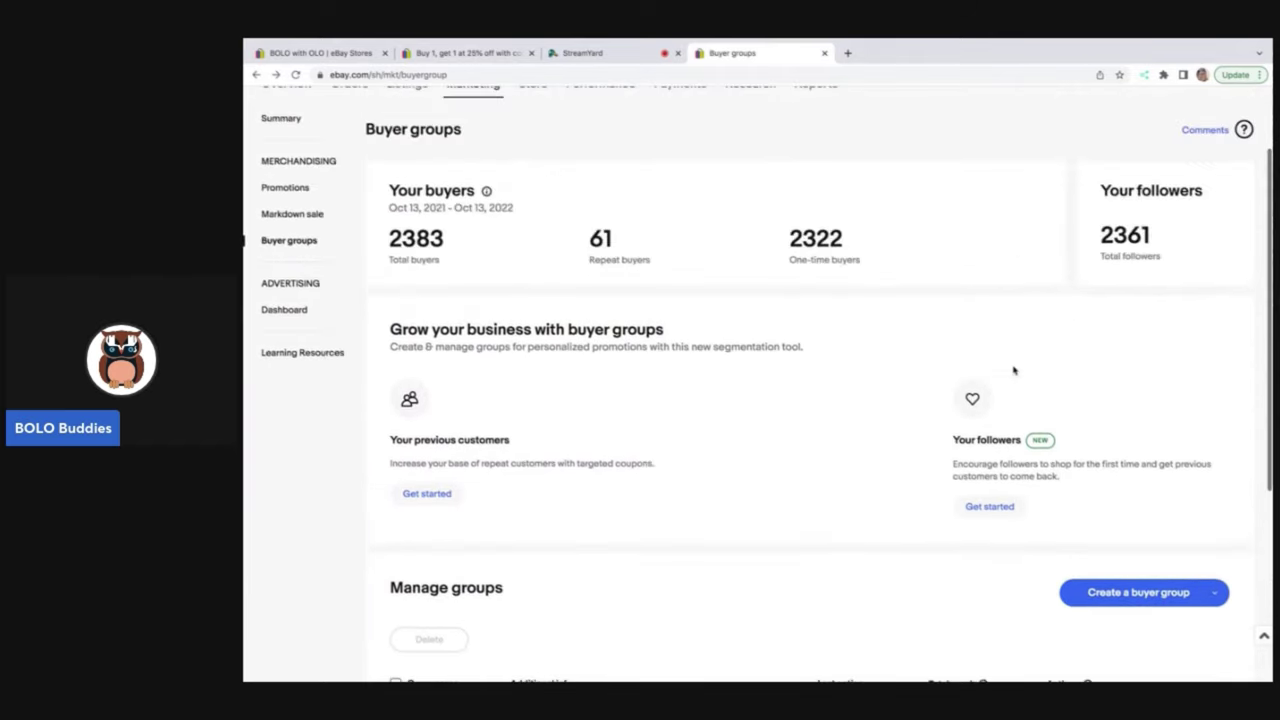
scroll(1014, 370, up, 1)
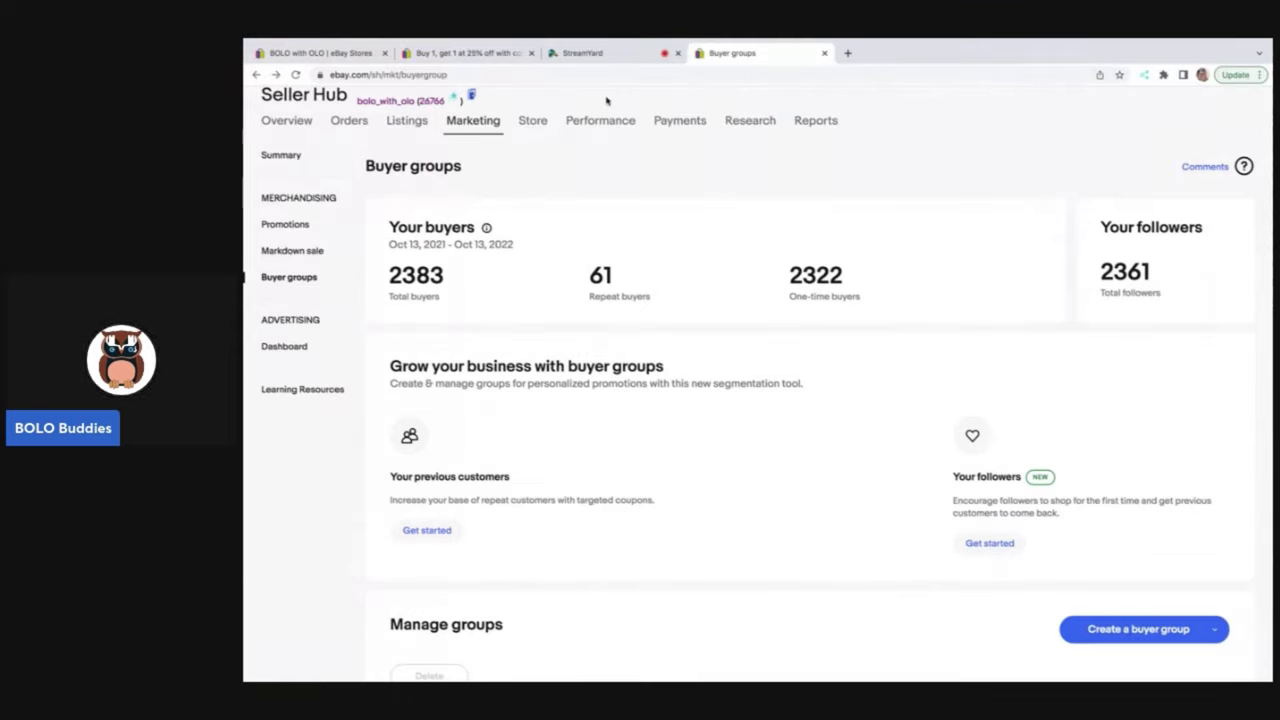
Return to the StreamYard studio showing the live 'create ebay coupon' broadcast.
click(575, 55)
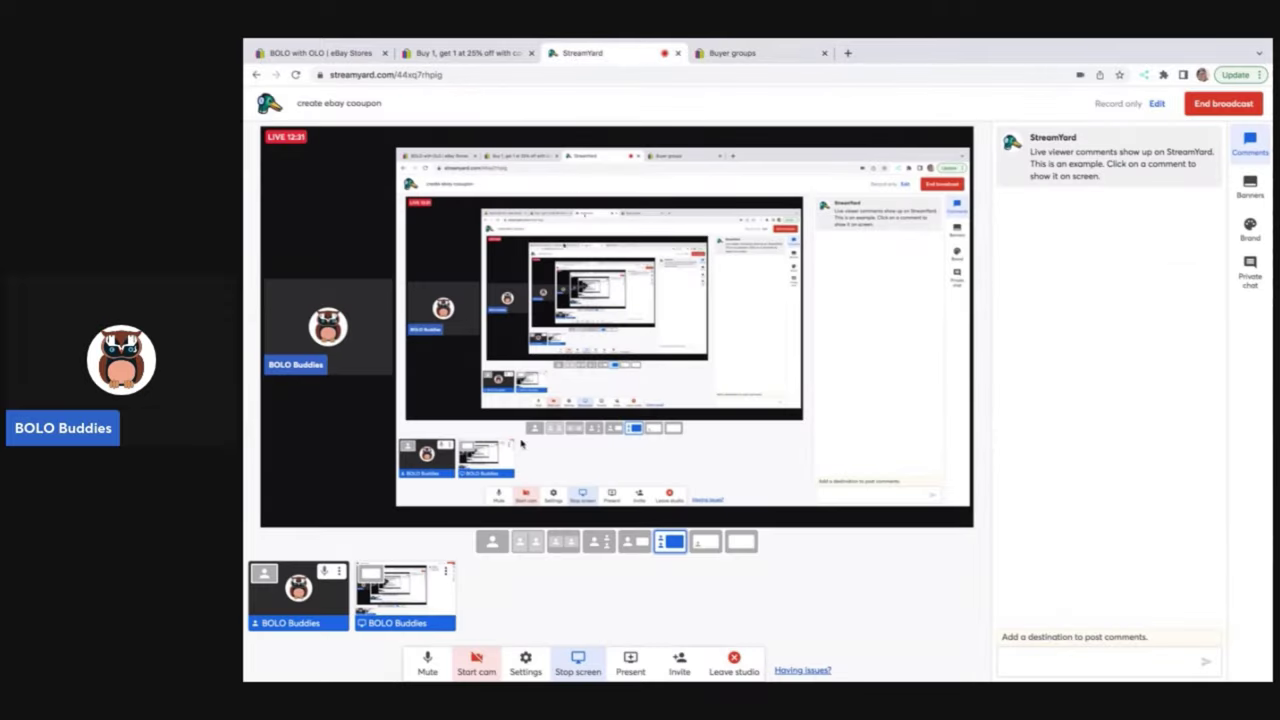